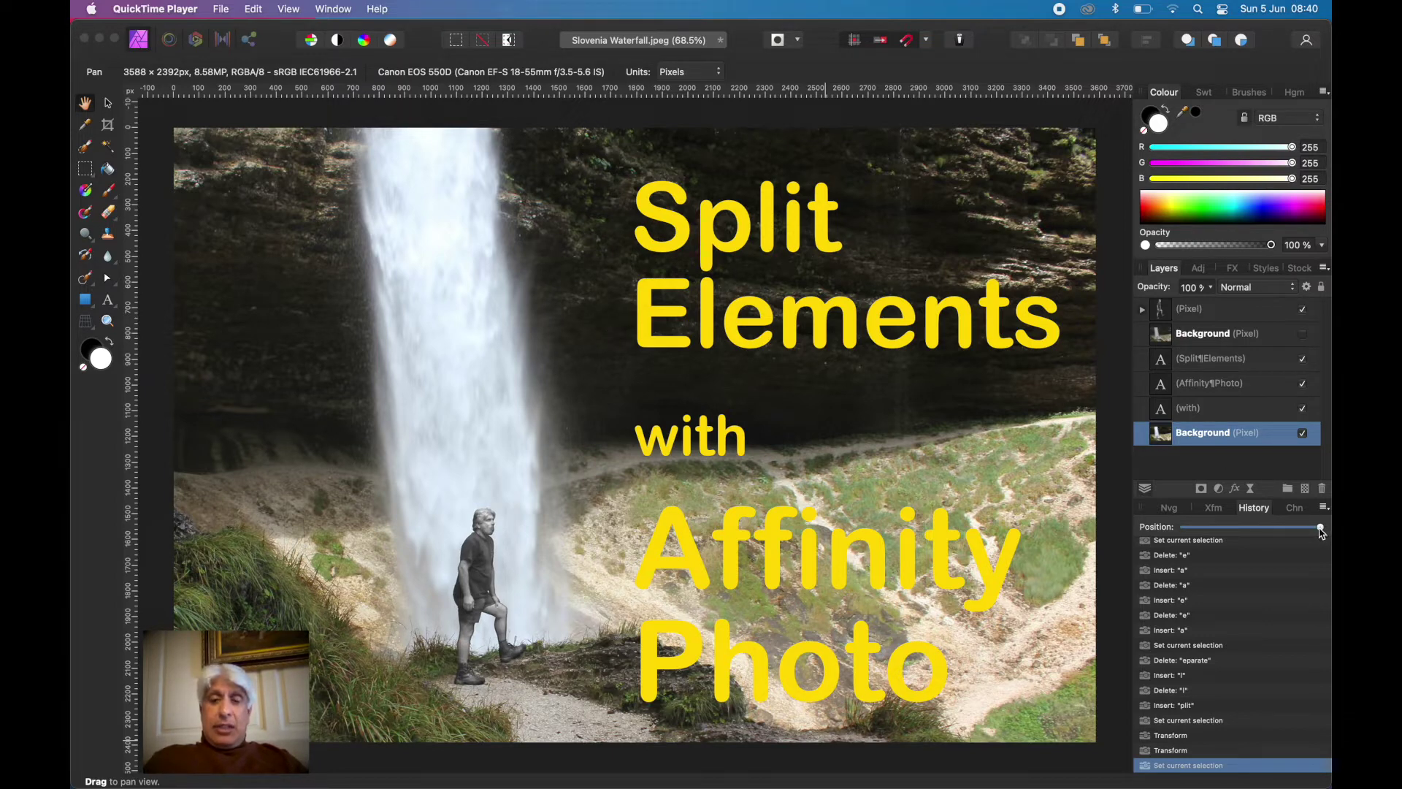
Step: Rewind the History slider fully to remove the title text and restore the original photo
drag(1320, 530, 1153, 552)
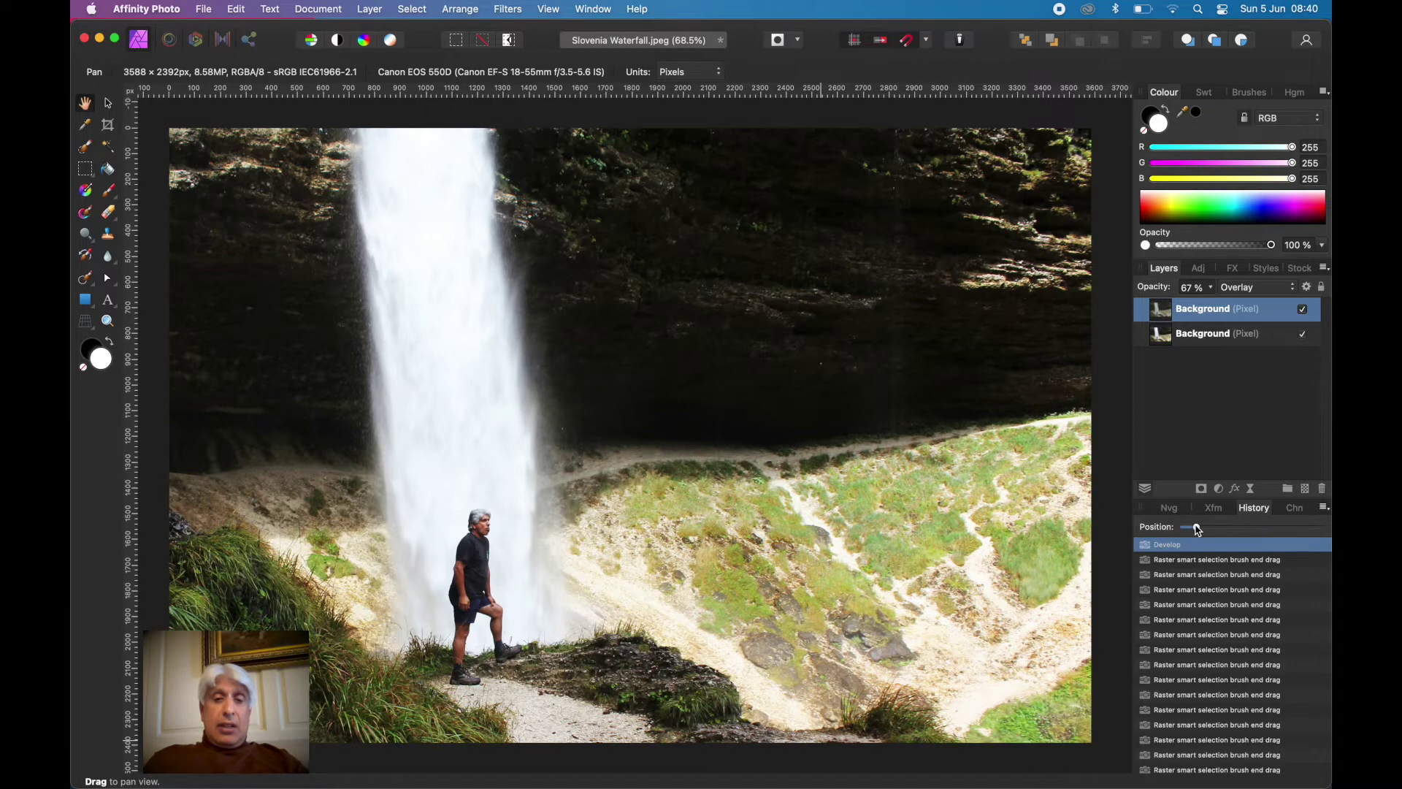
drag(1198, 531, 1165, 530)
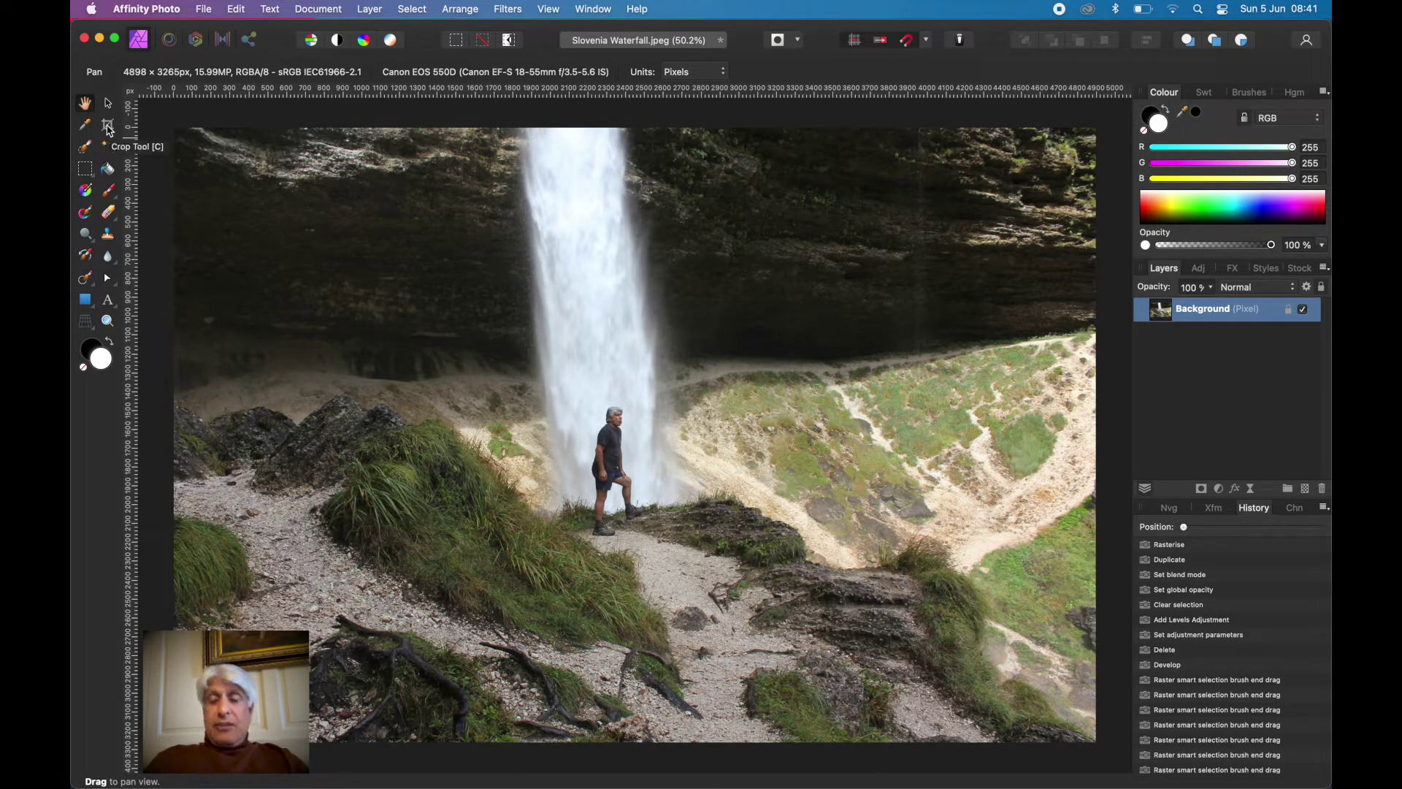
Step: Crop at Original Ratio to 3564 × 2376, shrinking and shifting the box toward the waterfall and man
click(108, 127)
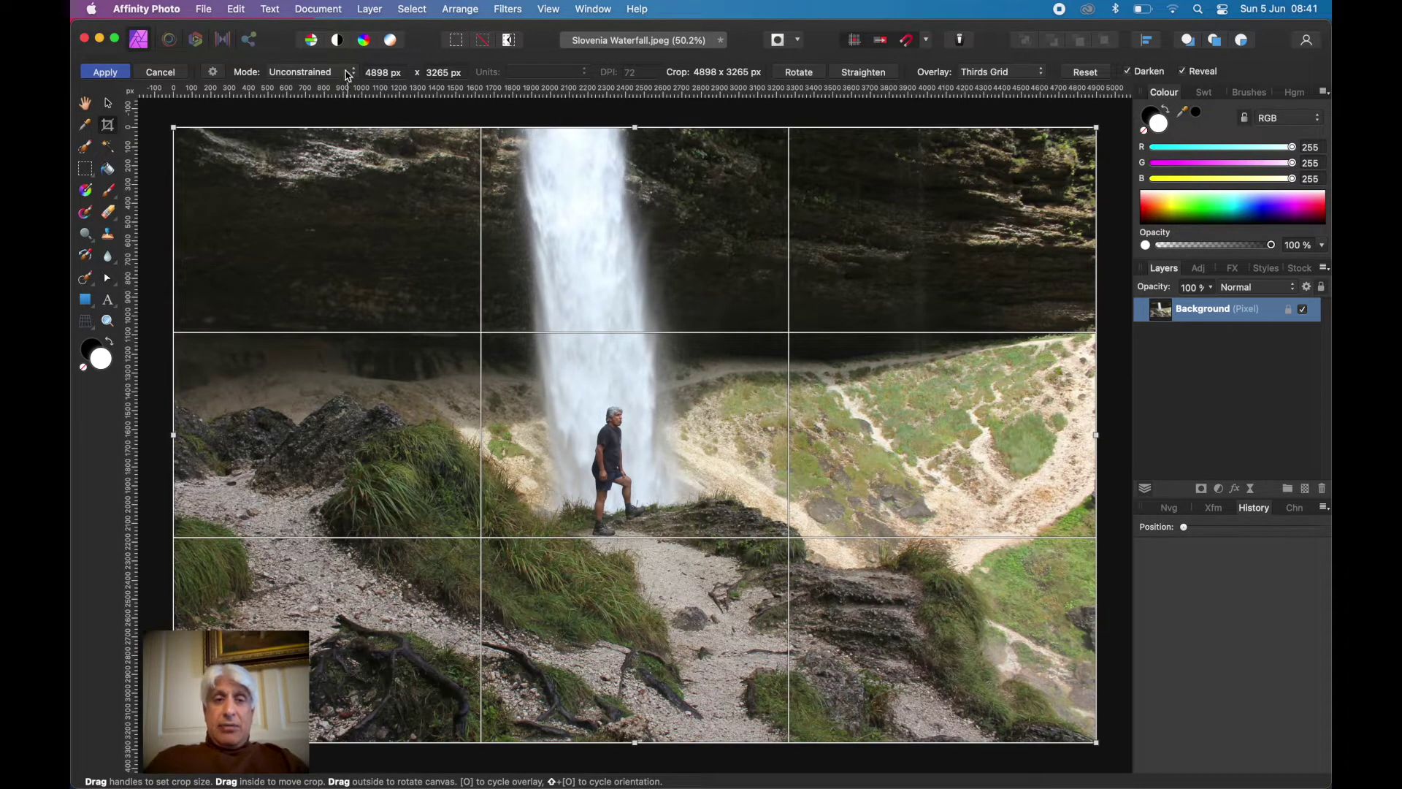
click(342, 73)
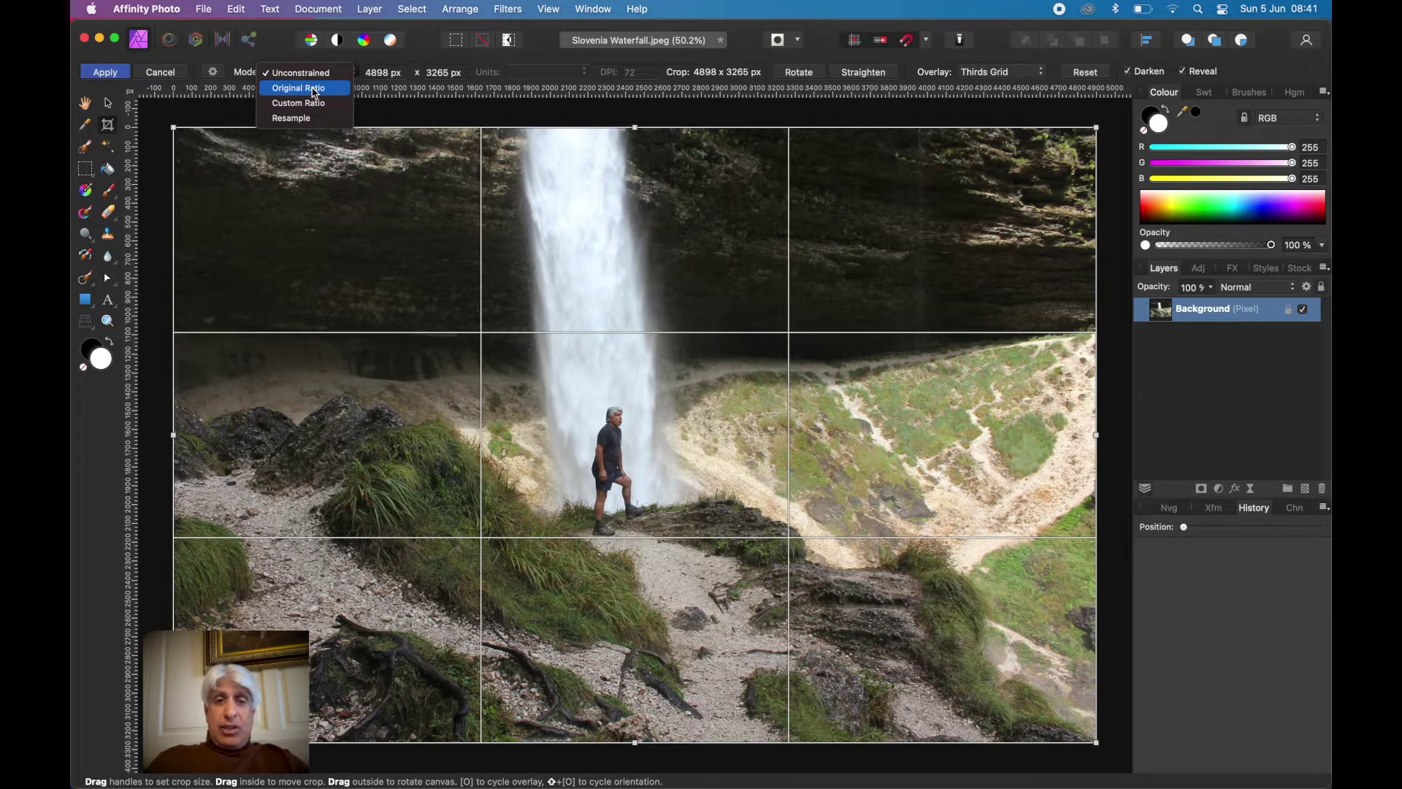
click(315, 92)
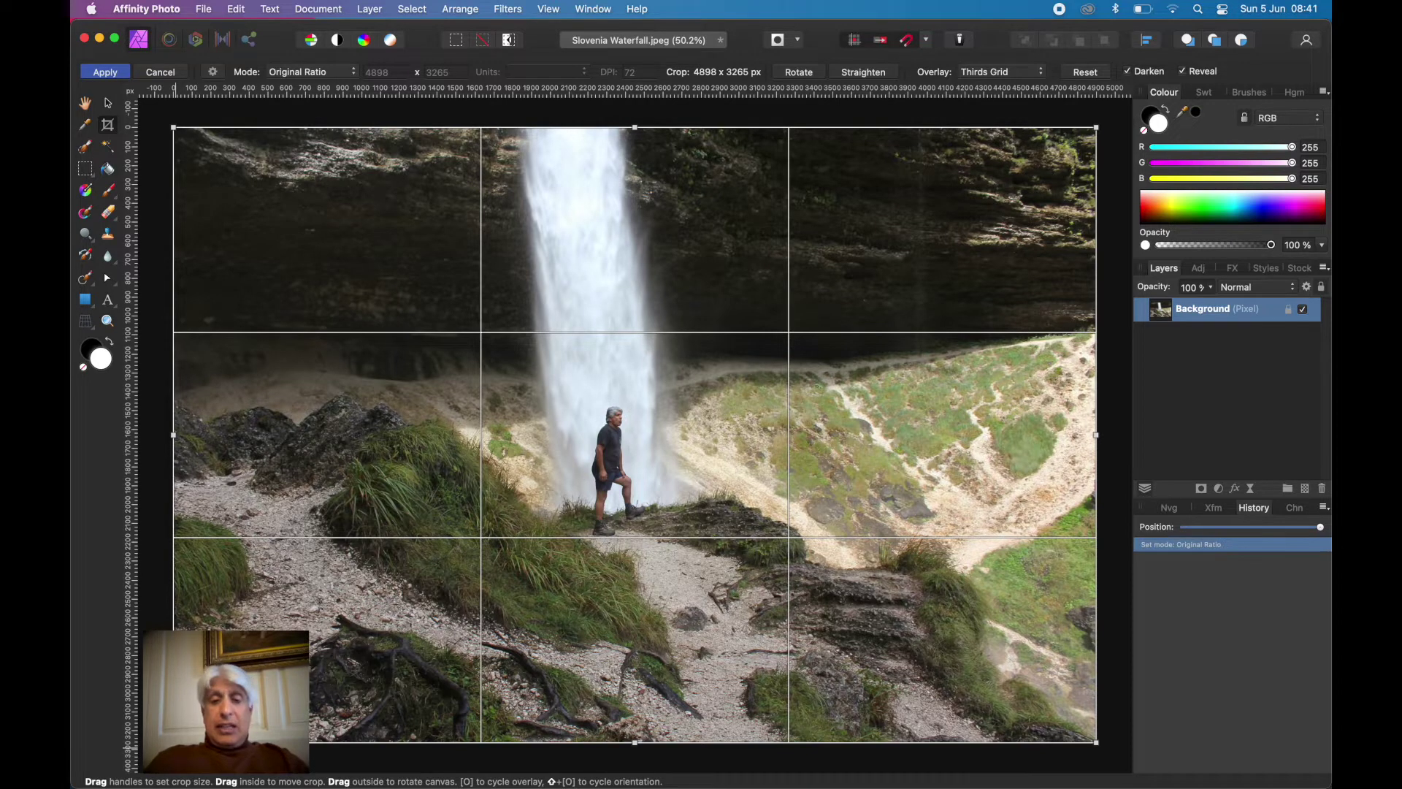
drag(175, 743, 425, 579)
drag(706, 443, 671, 439)
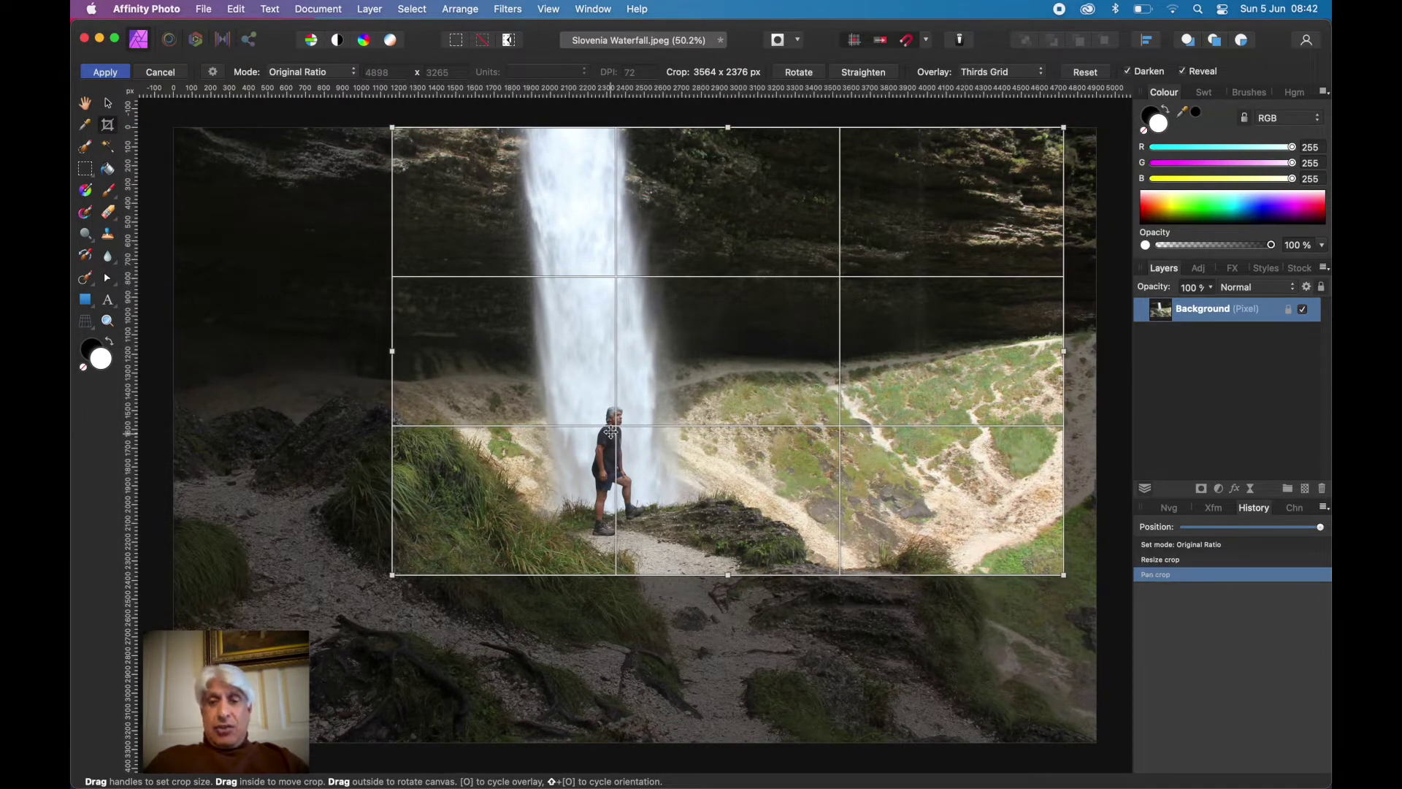
drag(617, 435, 618, 436)
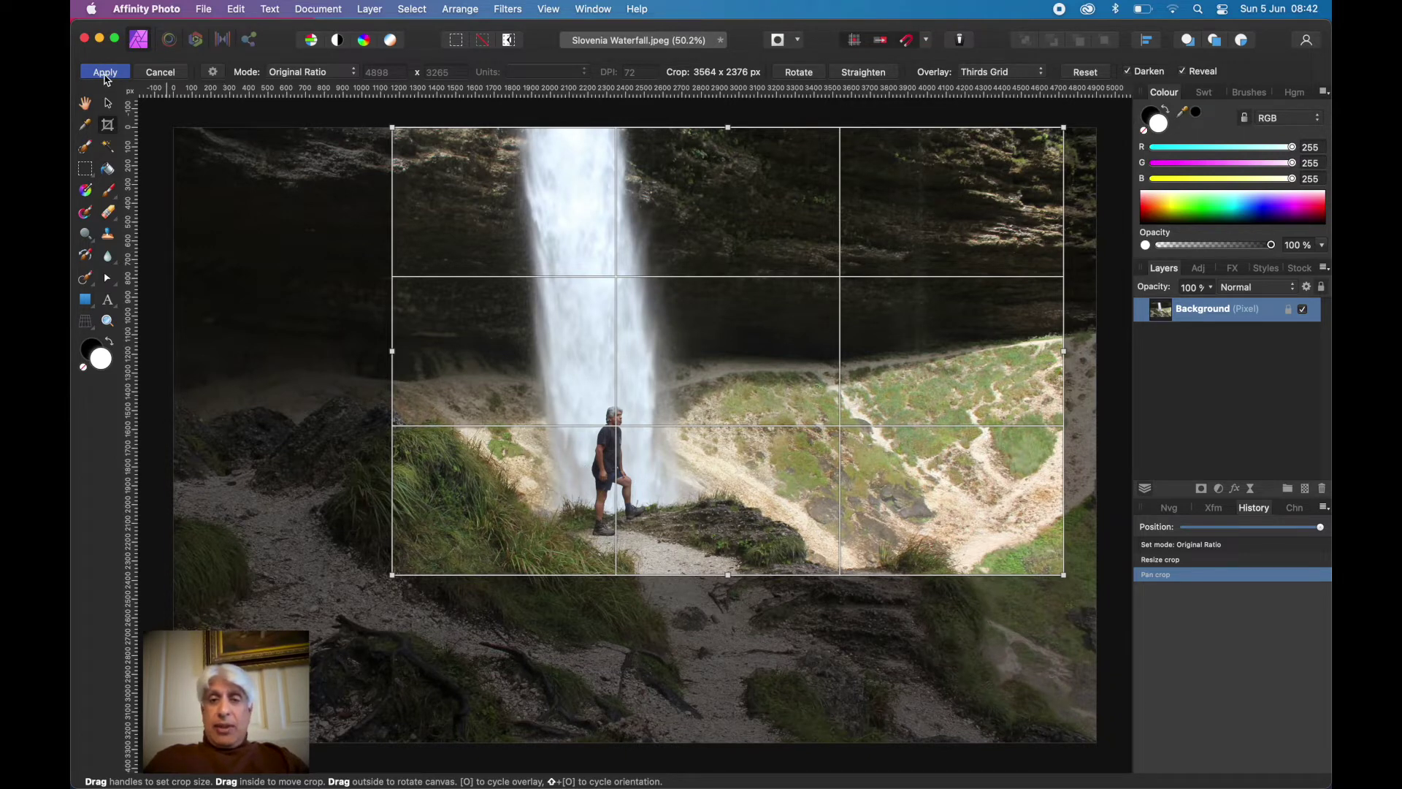
click(105, 72)
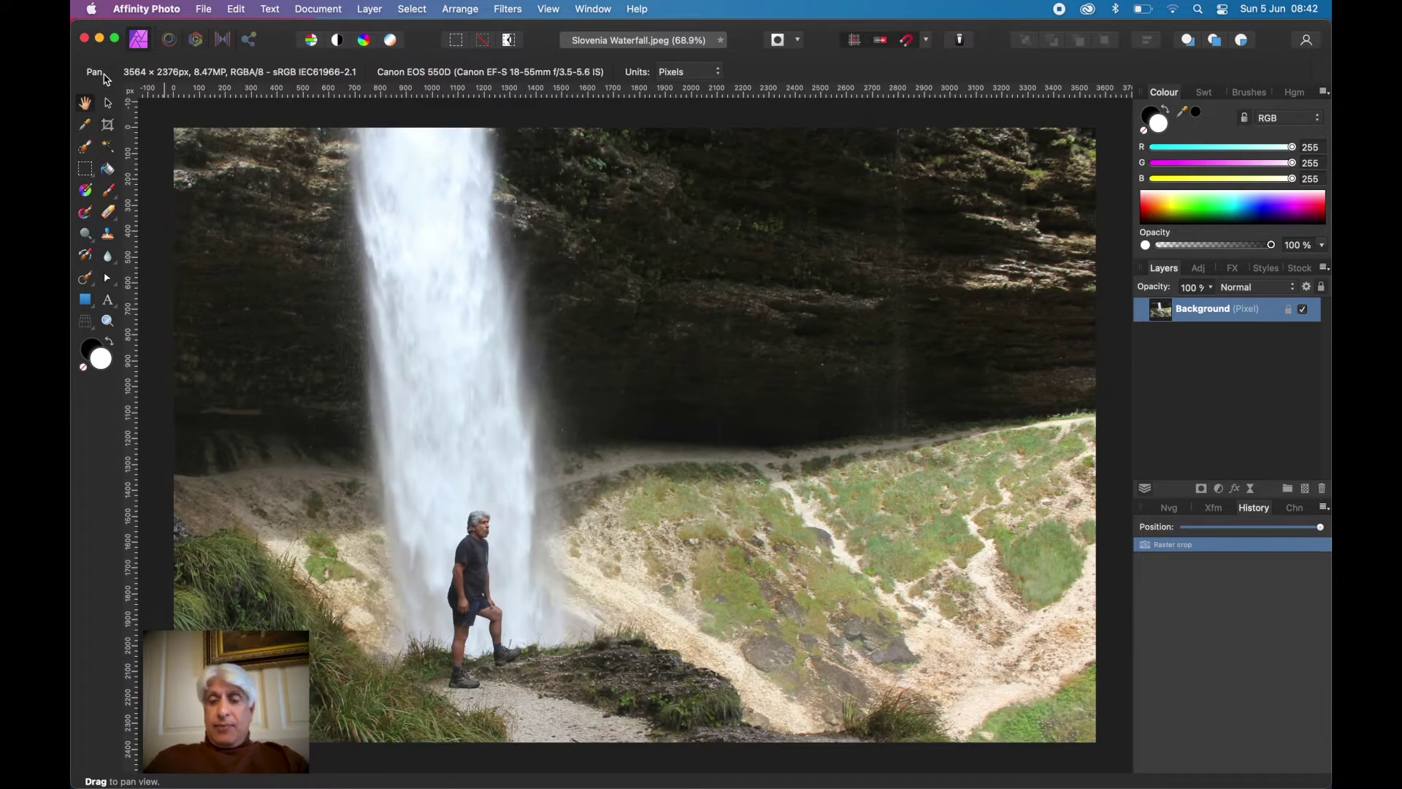
Step: Rasterise the cropped Background layer from its layer context menu
right_click(1162, 315)
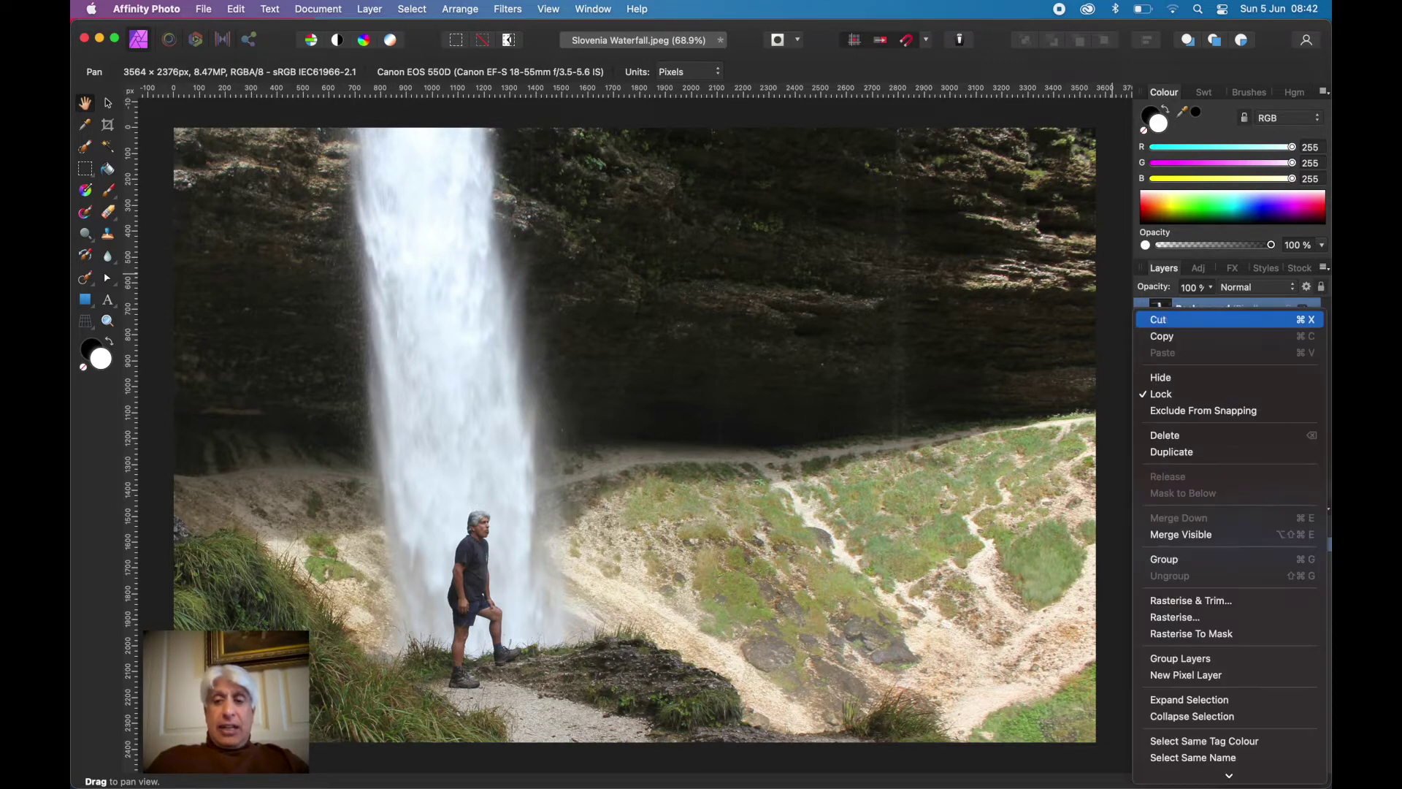
click(1190, 600)
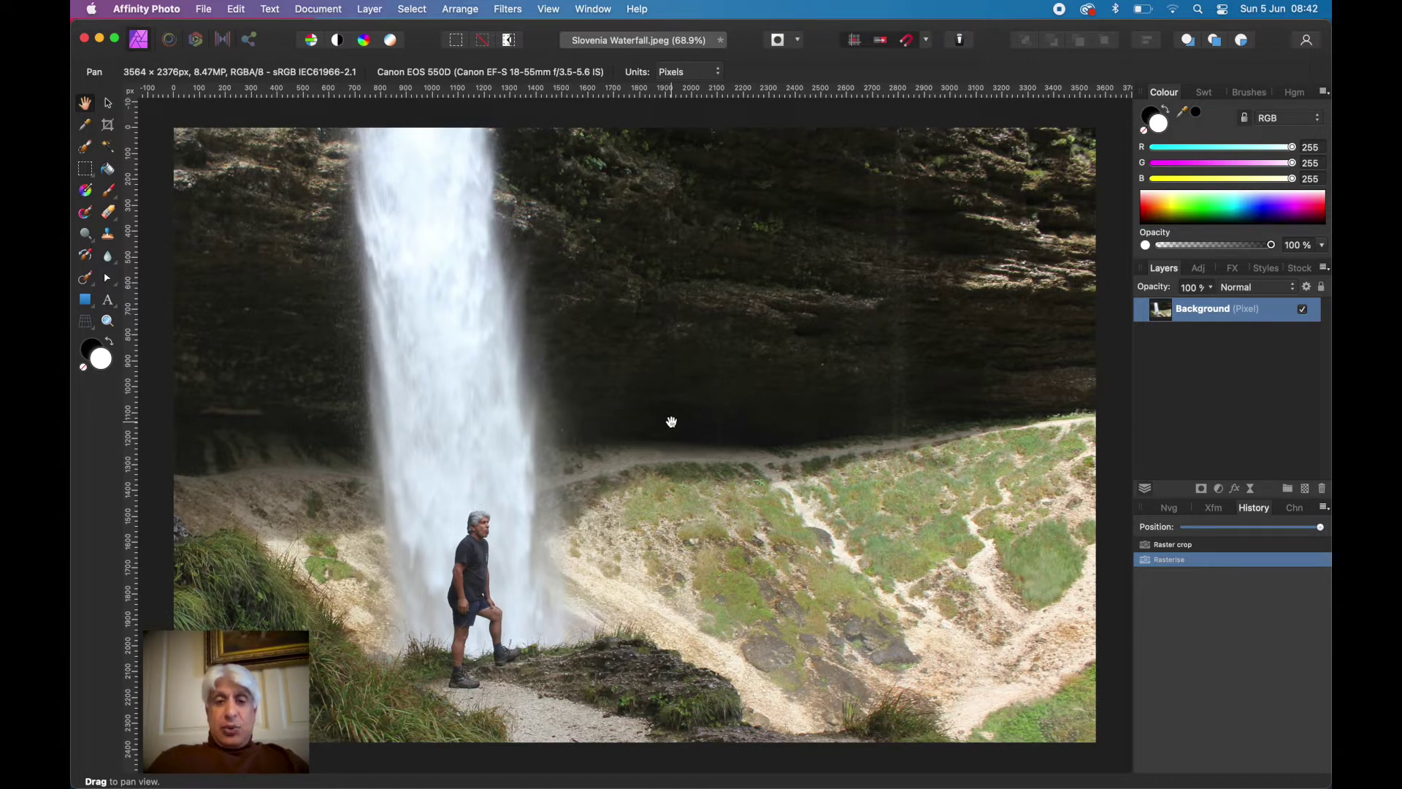
Step: Zoom in and paint a Selection Brush selection over the man's head, torso, shorts and both shins
scroll(475, 620, up, 3)
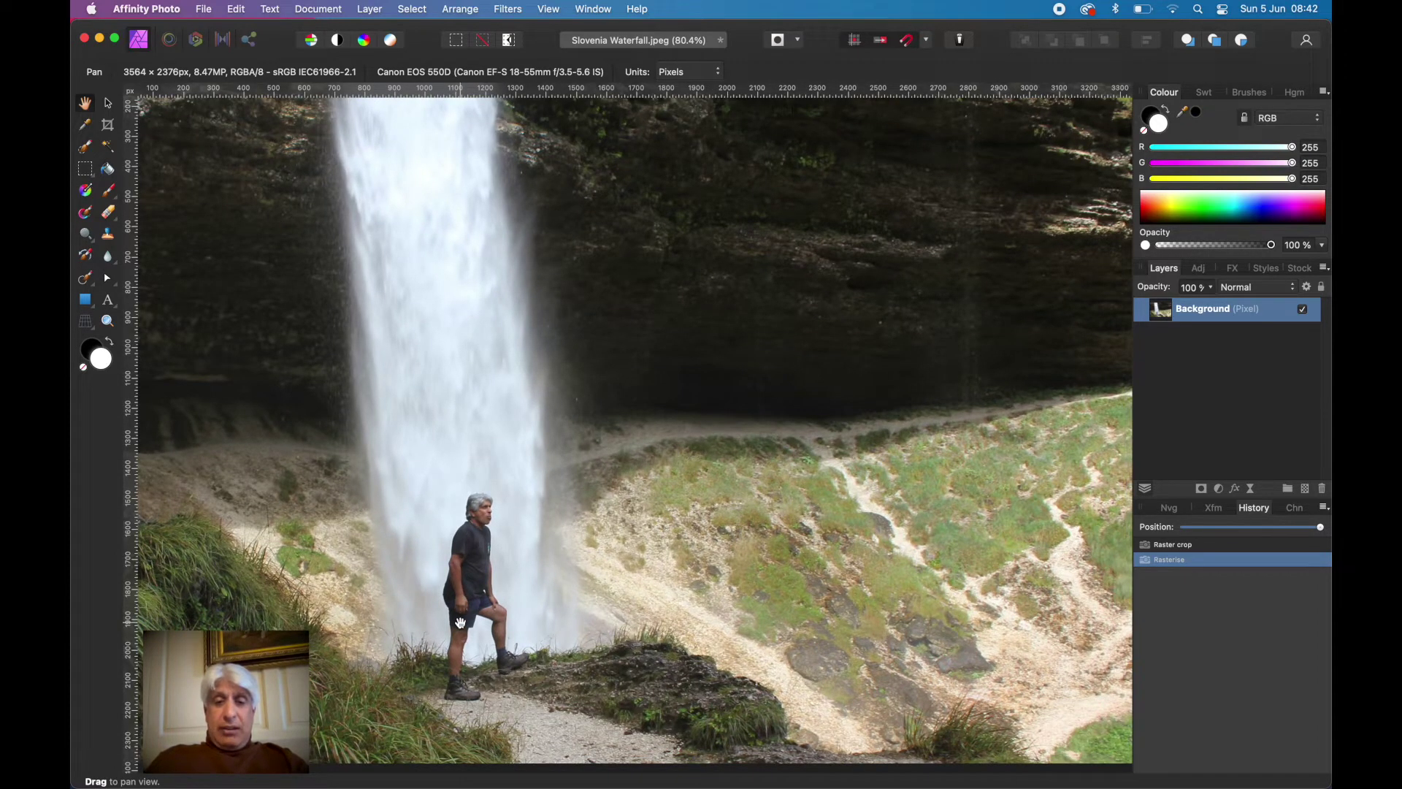
scroll(460, 620, up, 5)
scroll(449, 586, up, 5)
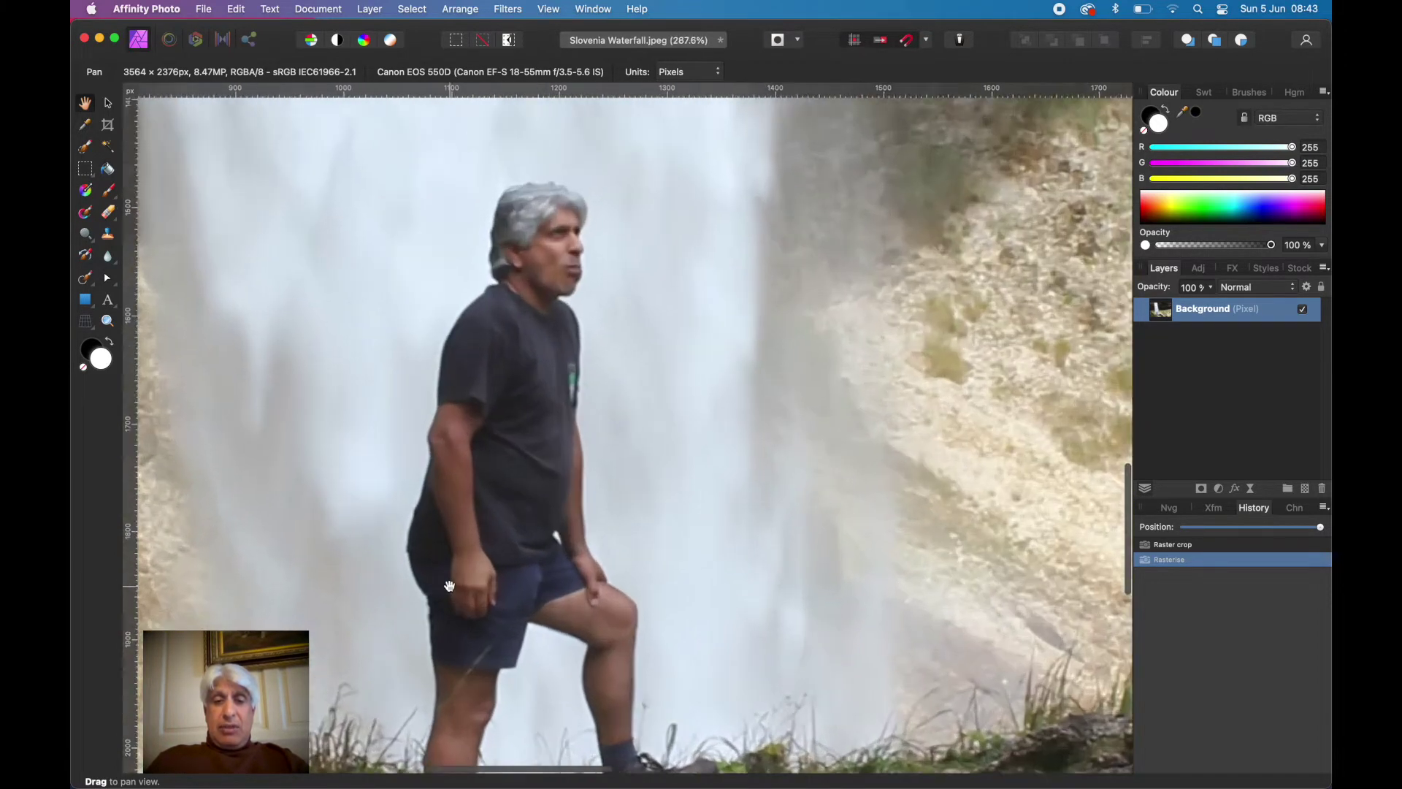
scroll(449, 585, up, 1)
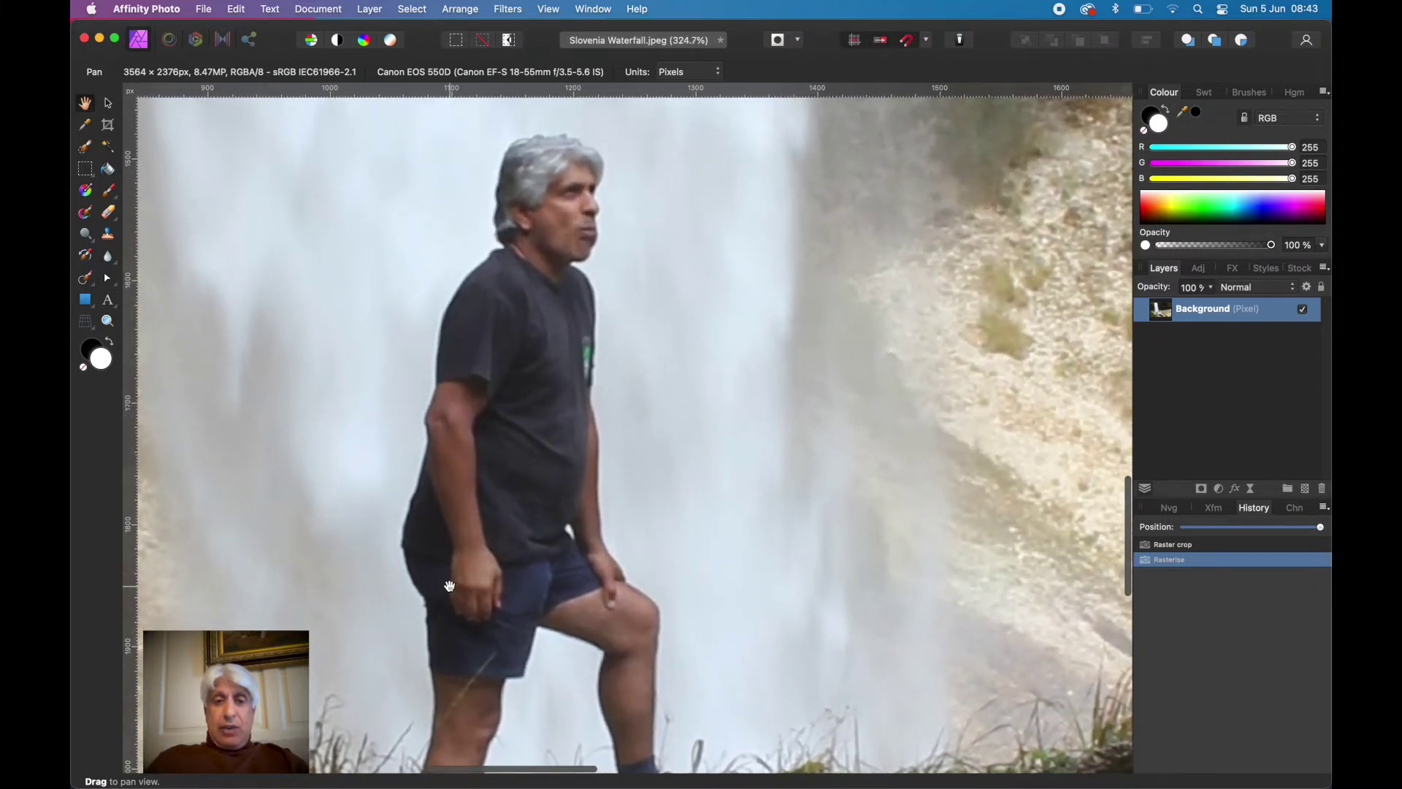
click(86, 148)
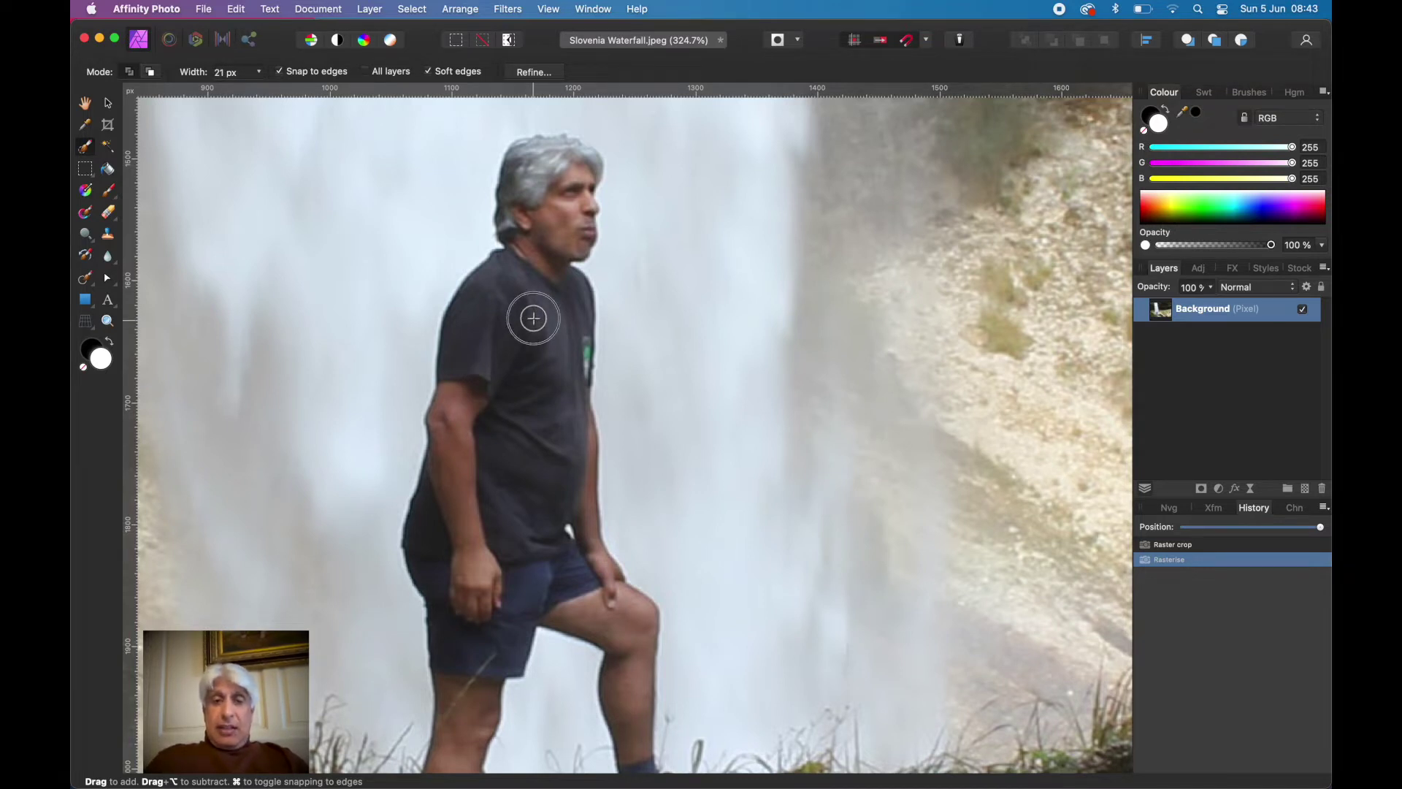
drag(538, 260, 548, 219)
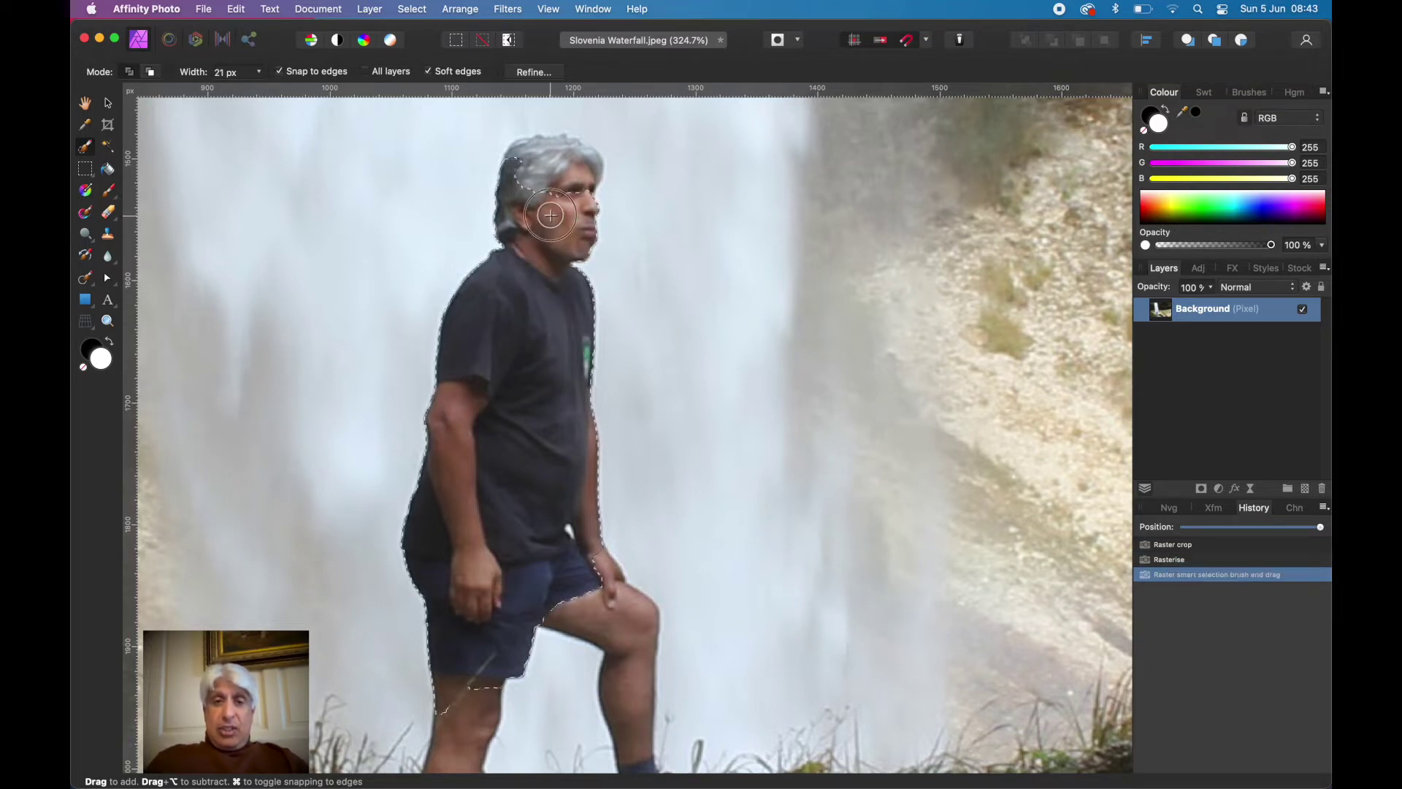
drag(560, 169, 549, 292)
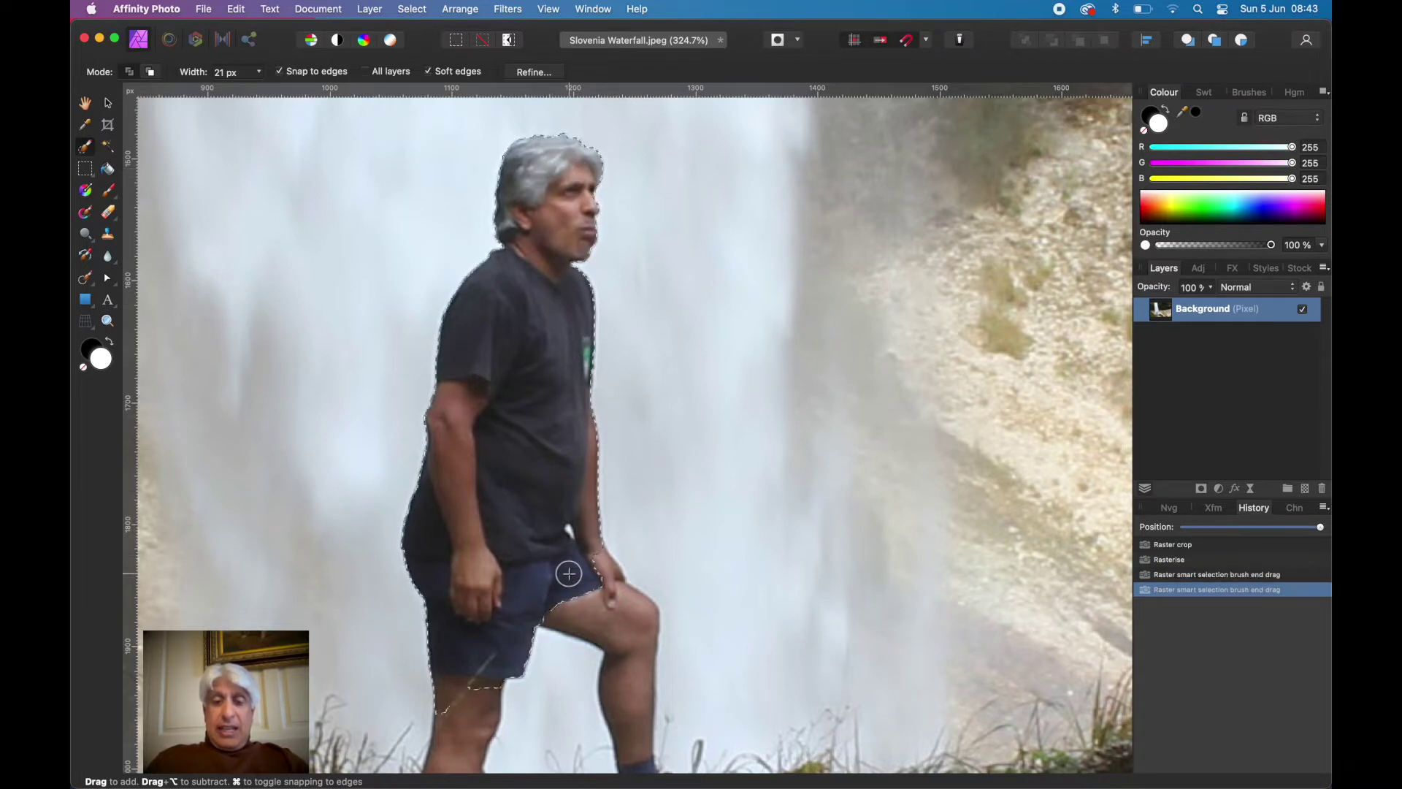
mouse_move(614, 601)
mouse_down()
mouse_move(620, 730)
mouse_move(614, 700)
mouse_up()
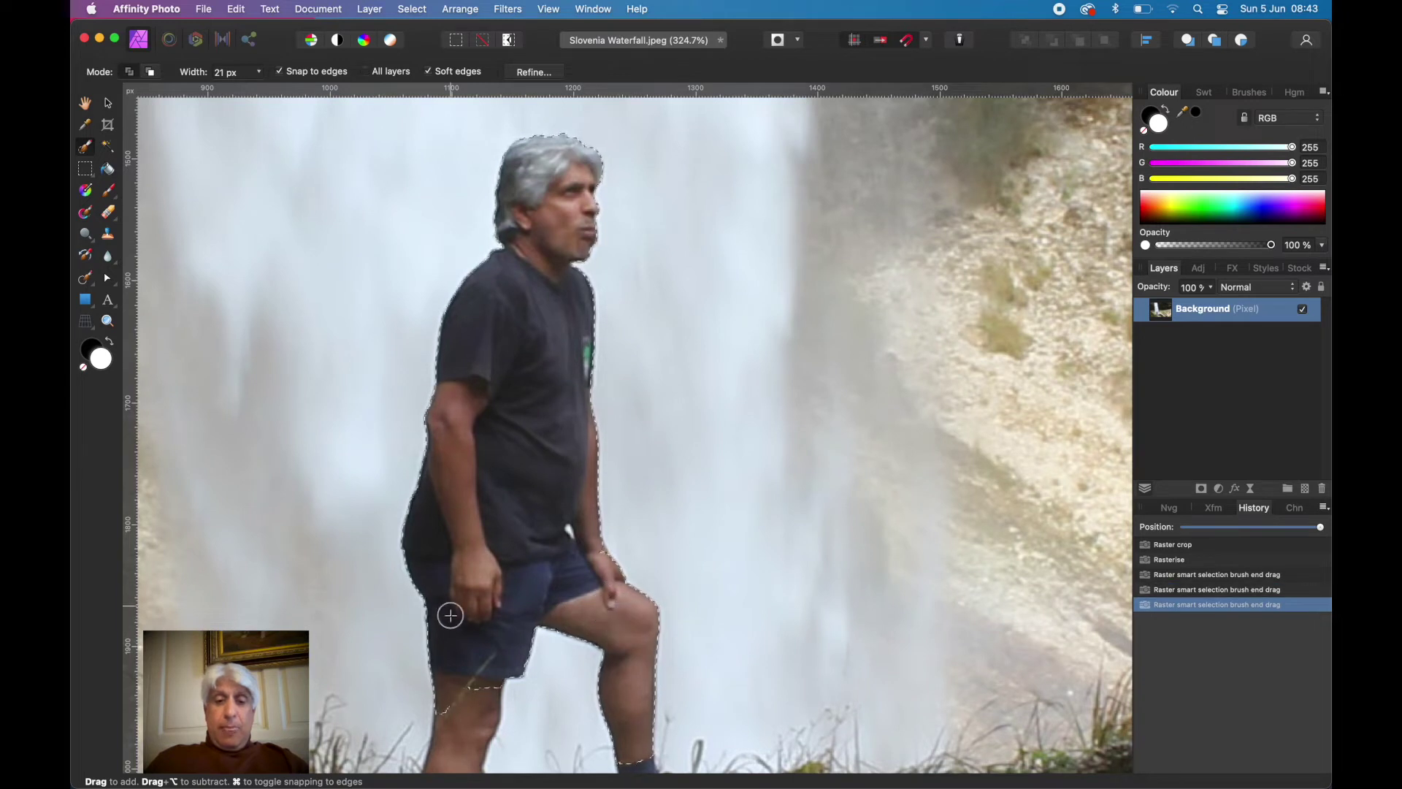
drag(470, 663, 460, 714)
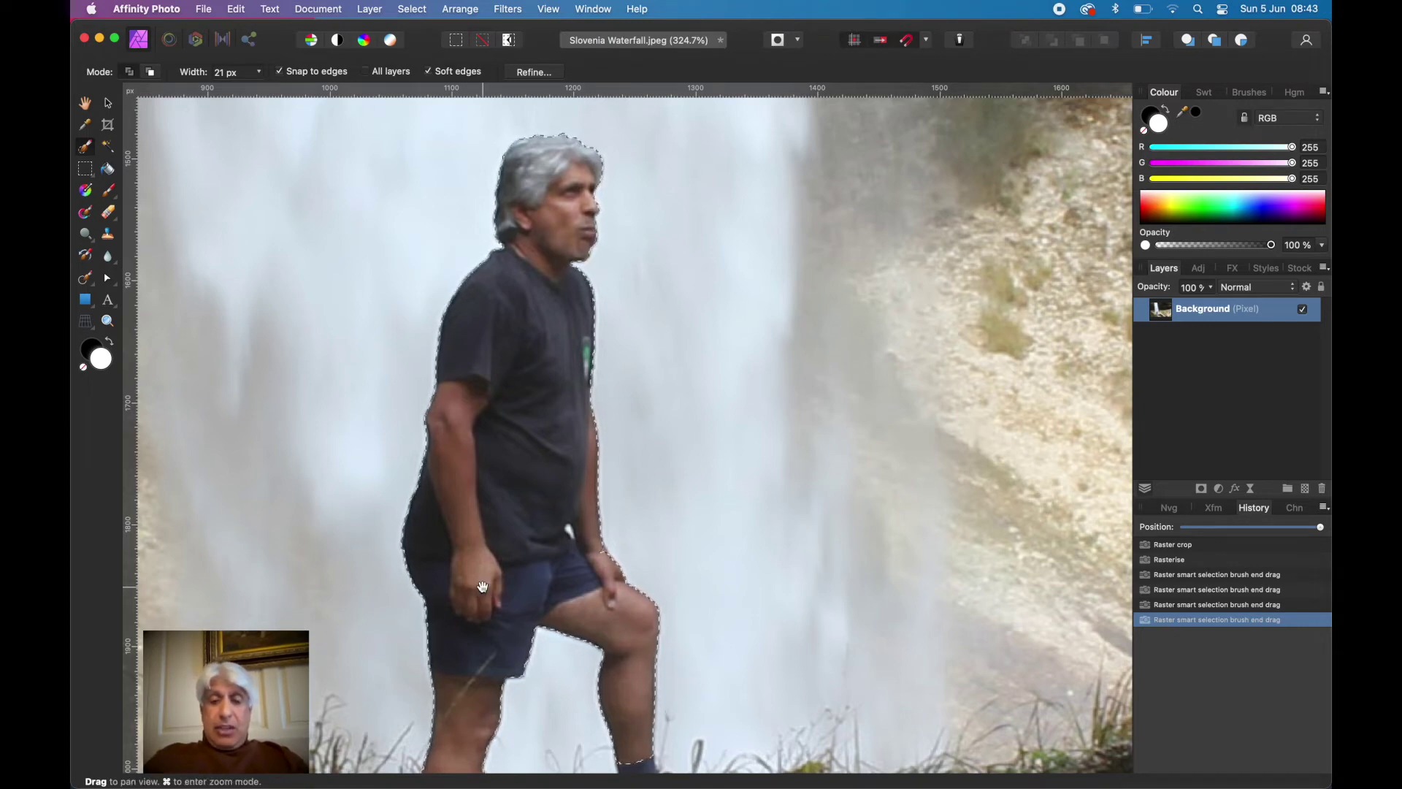
mouse_move(481, 586)
mouse_down()
mouse_move(483, 319)
mouse_move(462, 298)
mouse_up()
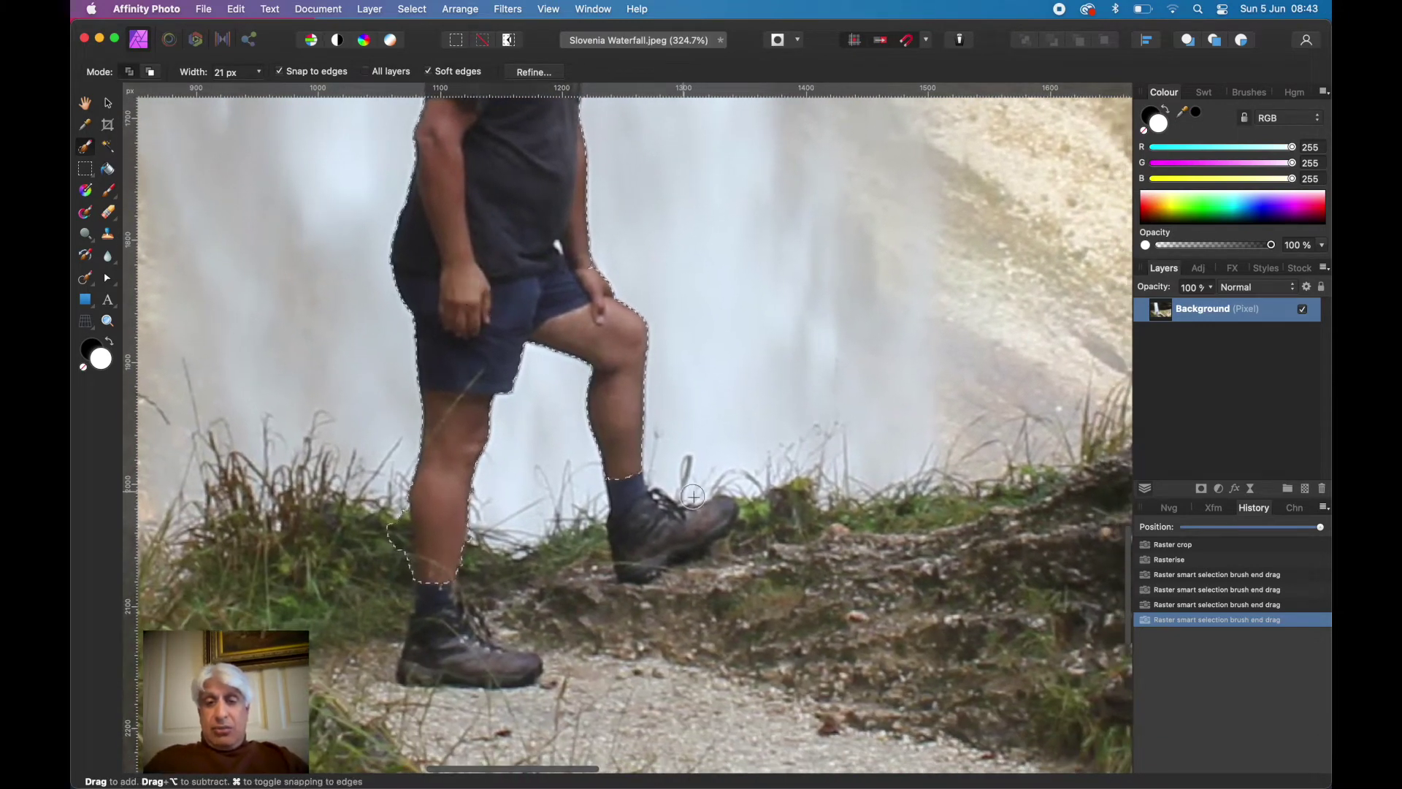
Step: Add the blue sock, boot and boot toe of the raised leg to the selection
scroll(656, 525, up, 8)
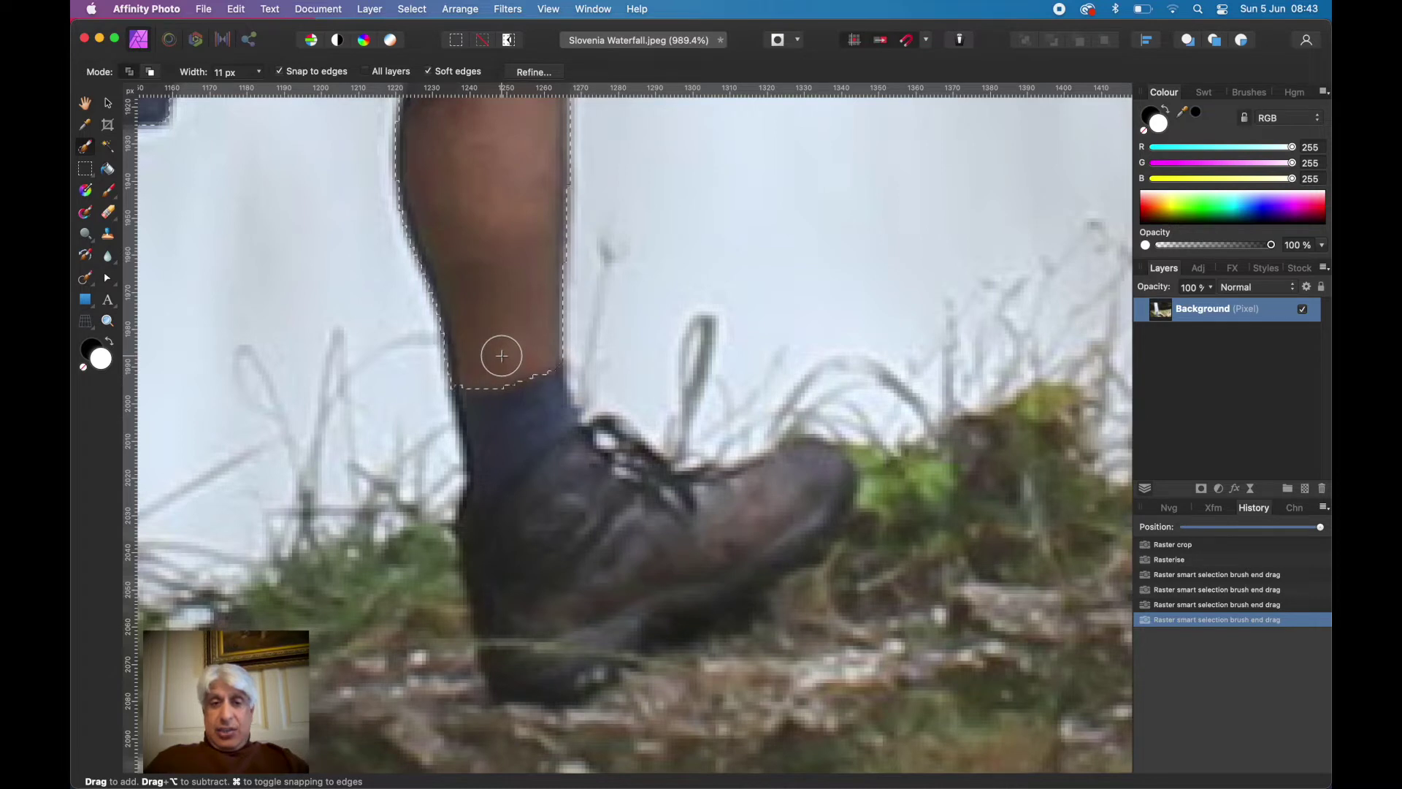
drag(501, 356, 506, 410)
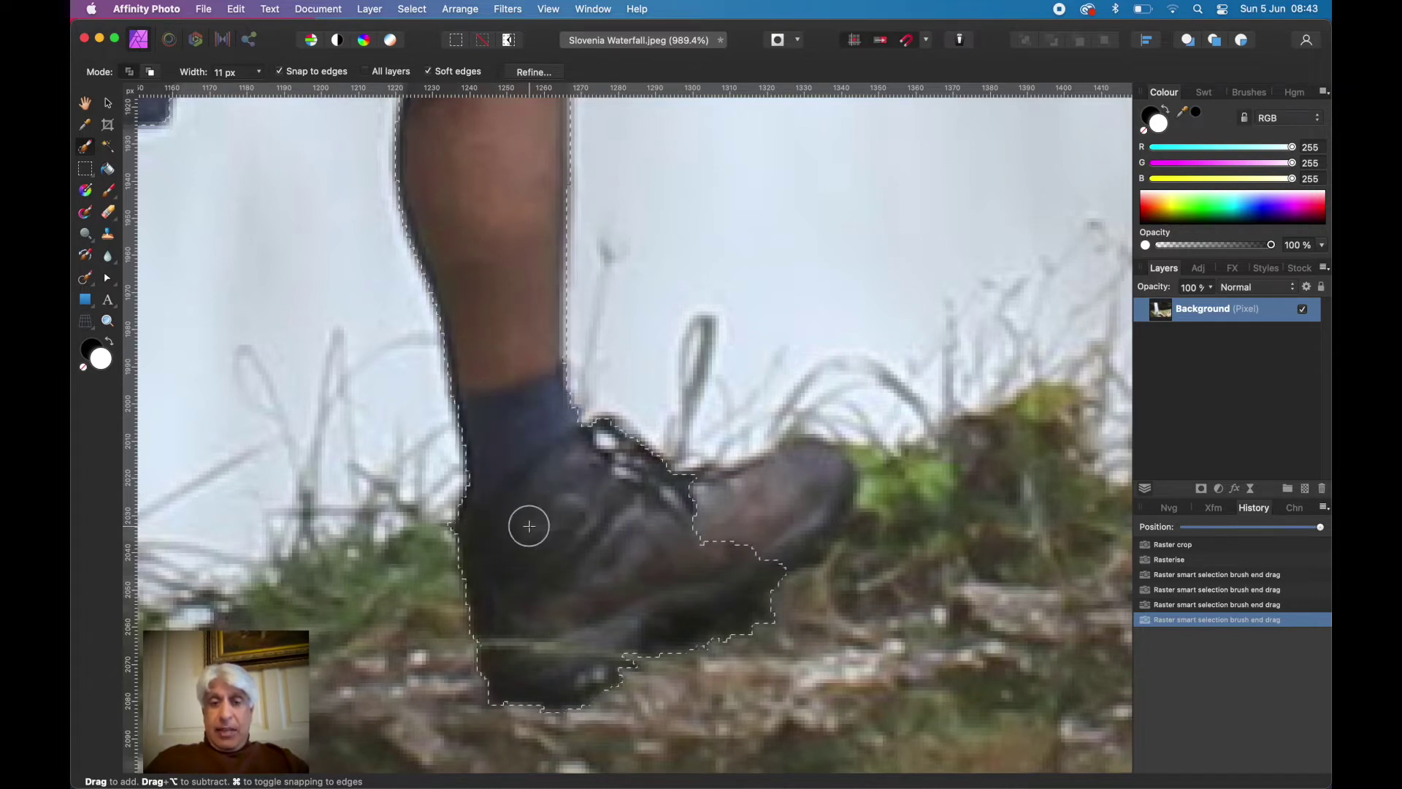
drag(529, 526, 646, 521)
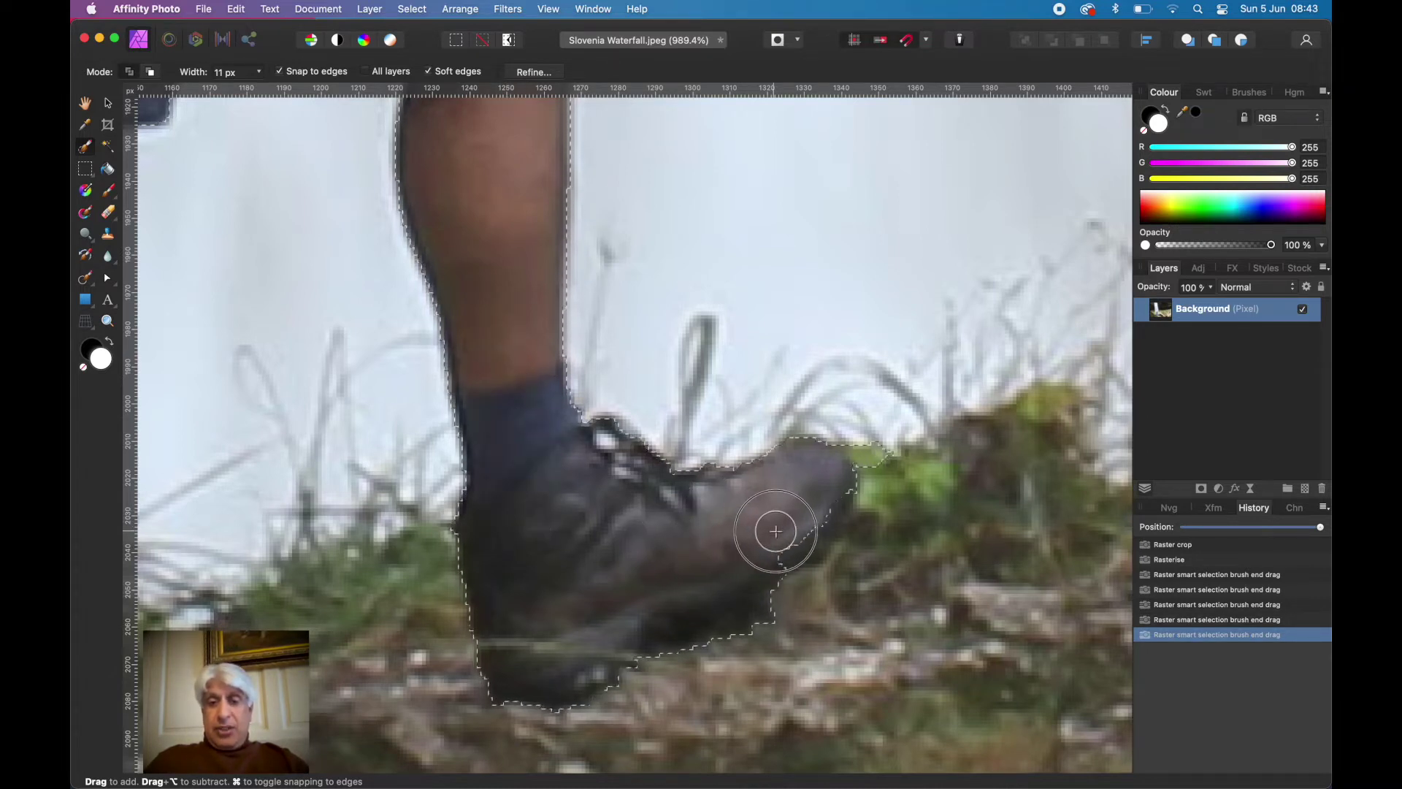
drag(787, 533, 717, 533)
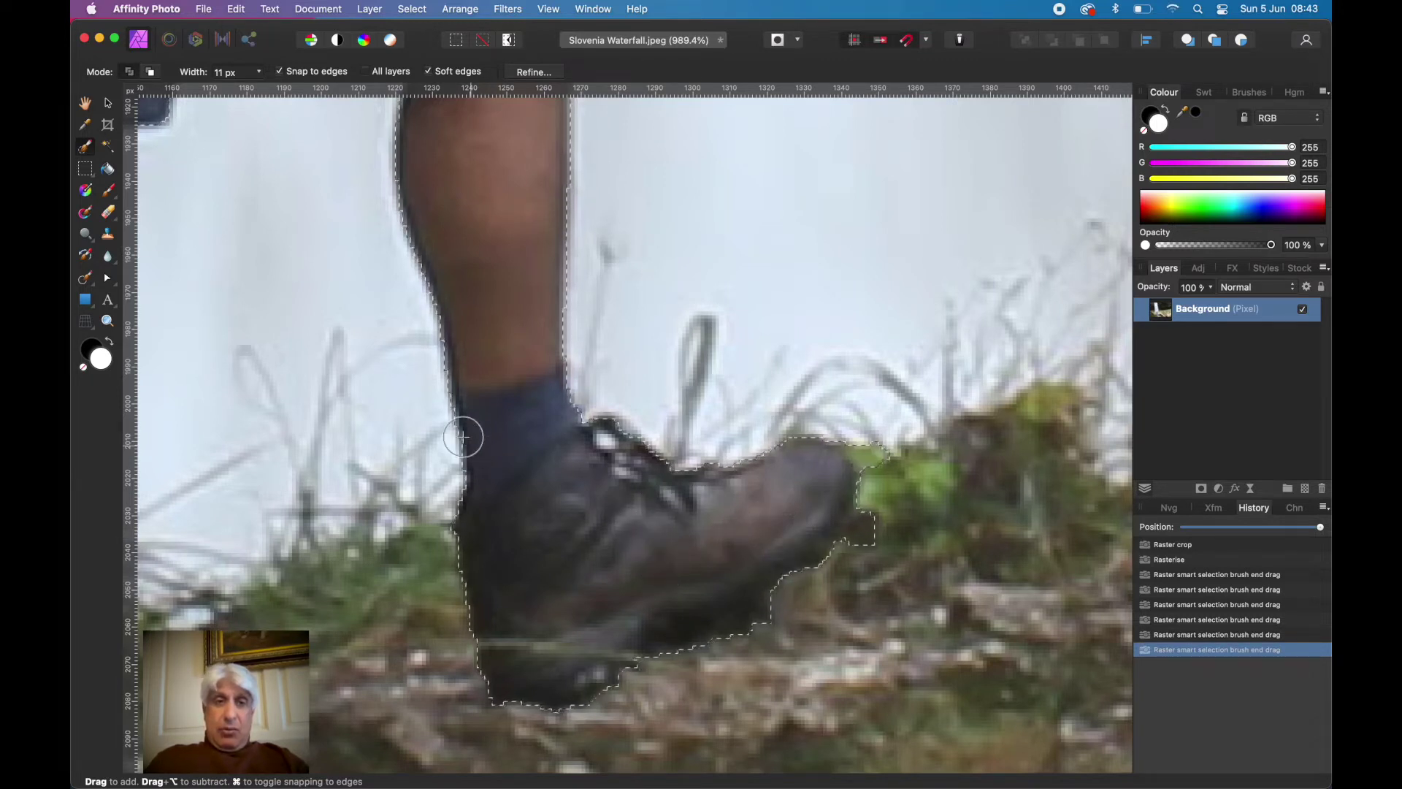
Step: In Subtract mode, trim the grass off the boot's front edge and along its sole
click(150, 72)
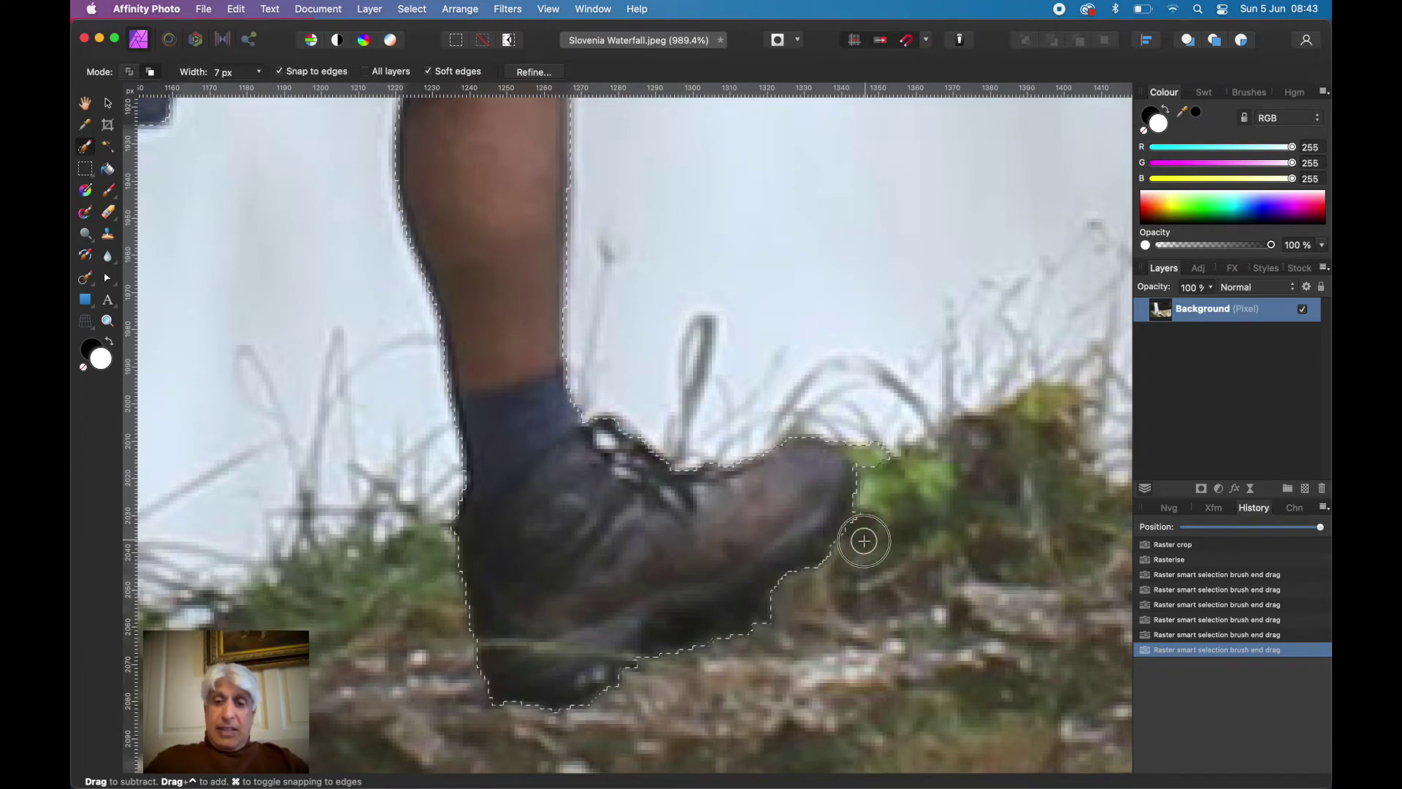
mouse_move(866, 538)
mouse_down()
mouse_move(881, 470)
mouse_move(862, 569)
mouse_up()
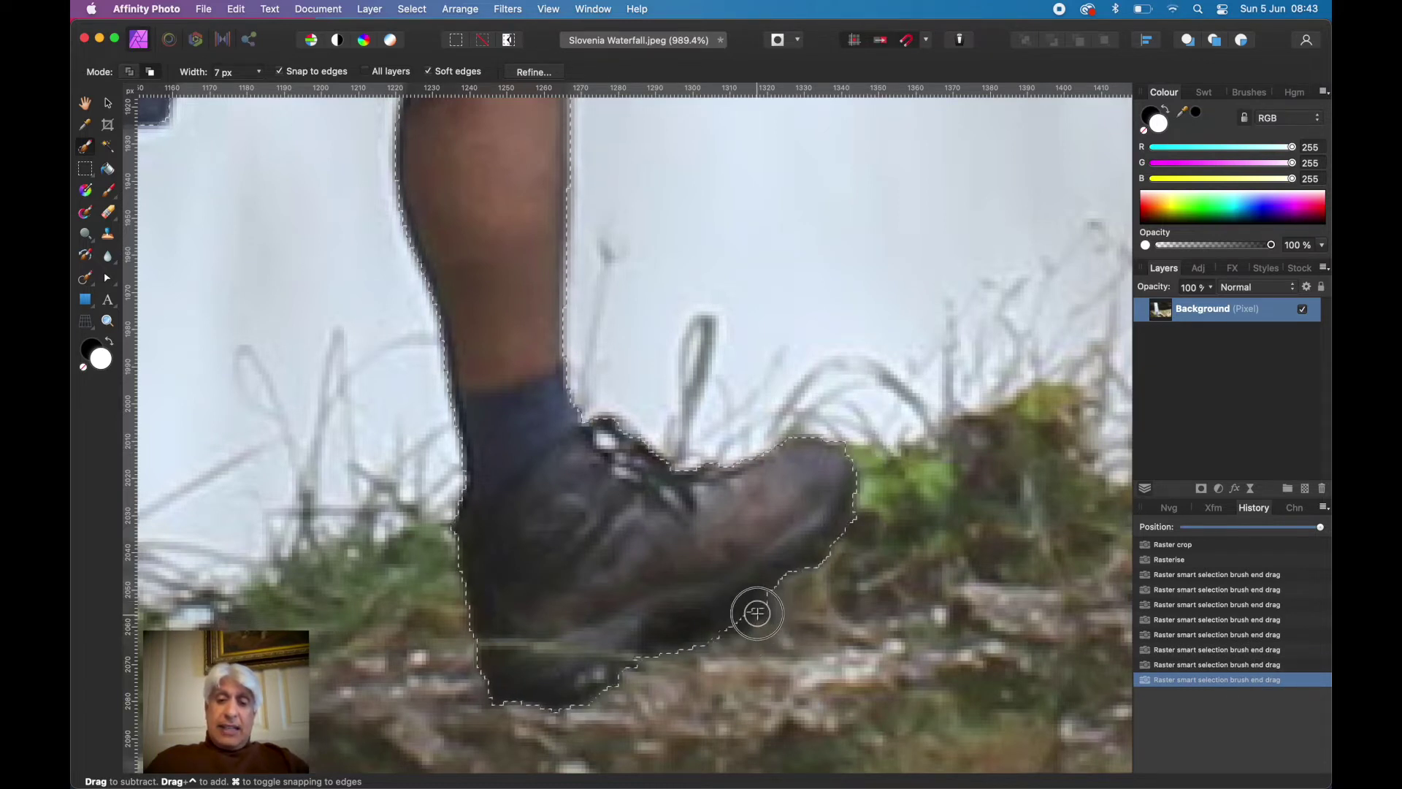
drag(693, 652, 628, 687)
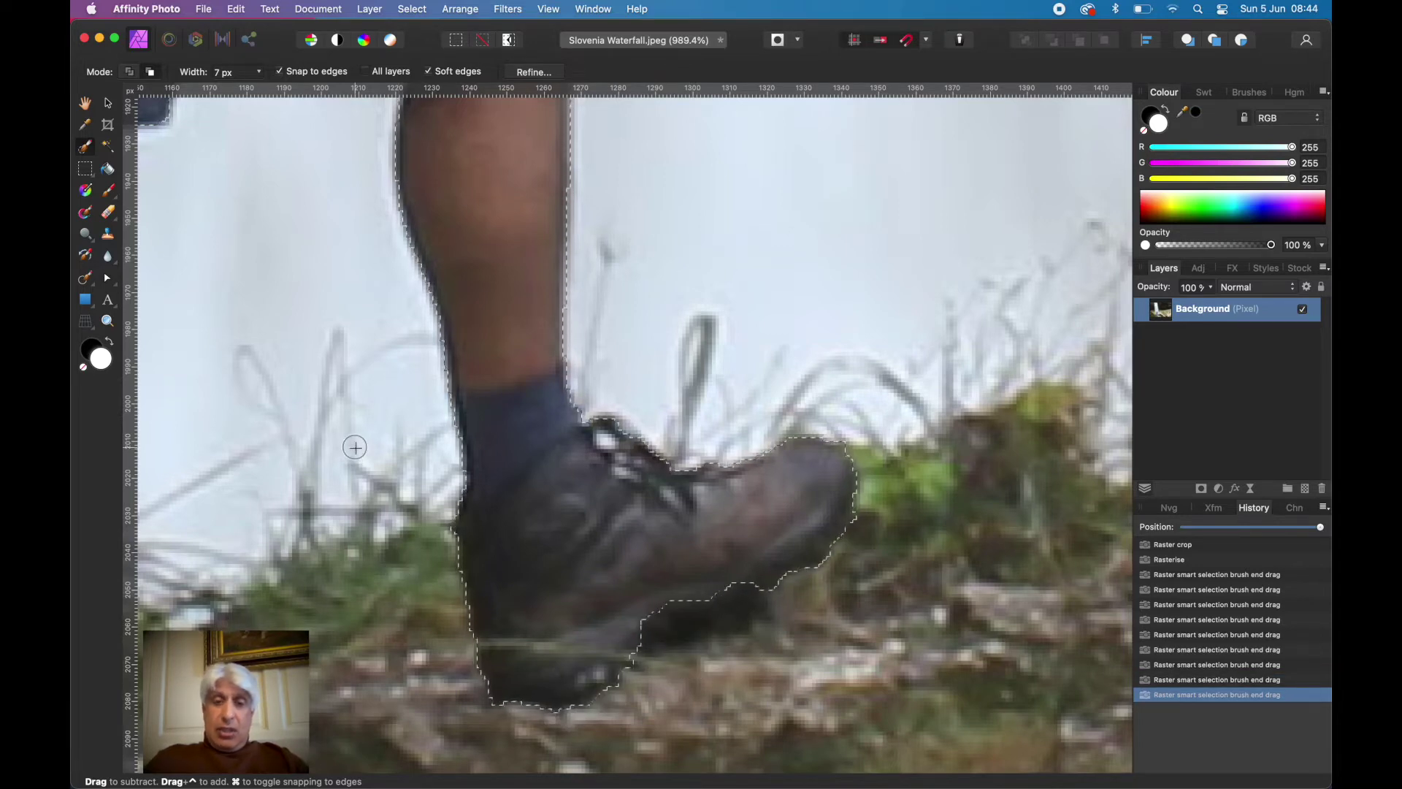
key(space)
Step: Move down to the boots and subtract the grass beside the leg from the selection
drag(354, 295, 533, 635)
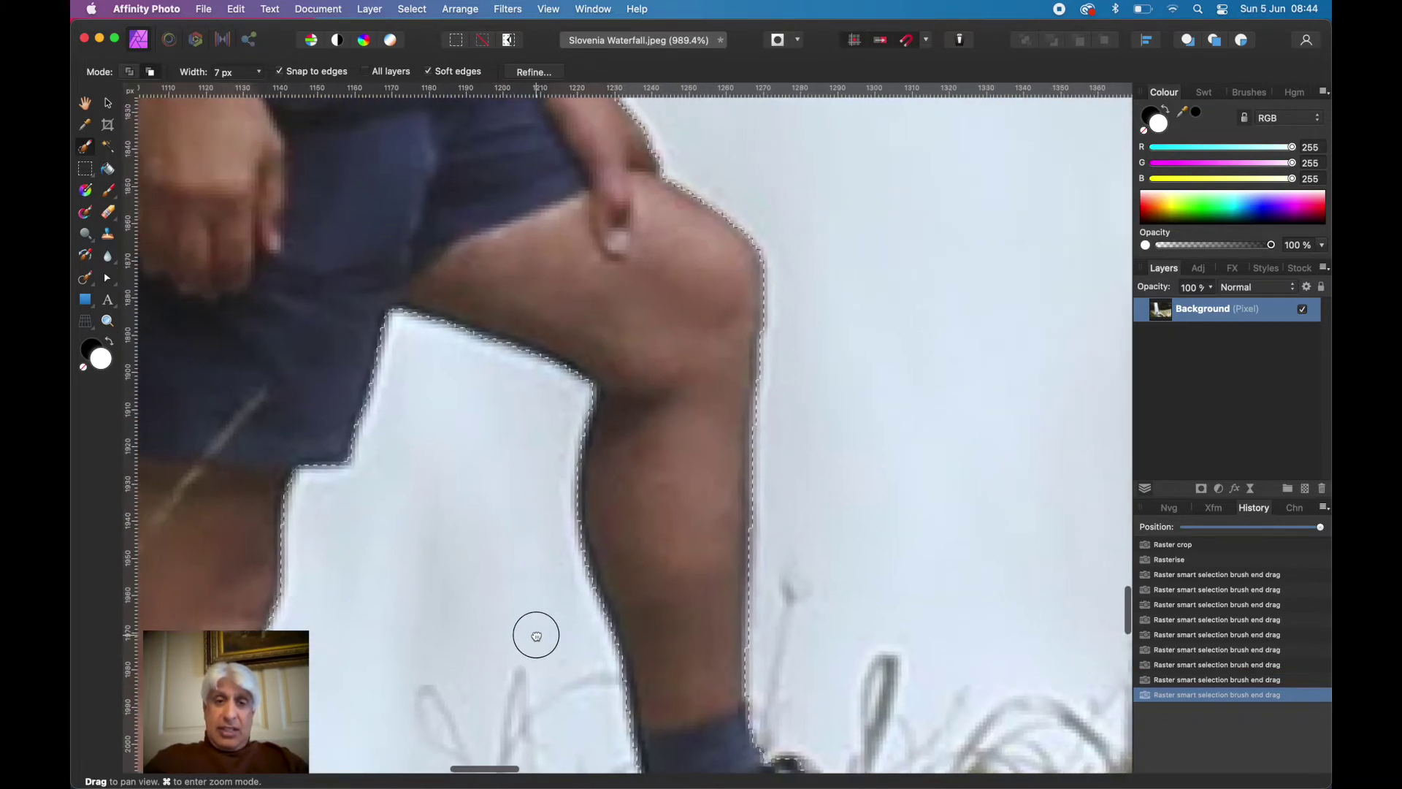
drag(455, 513, 579, 416)
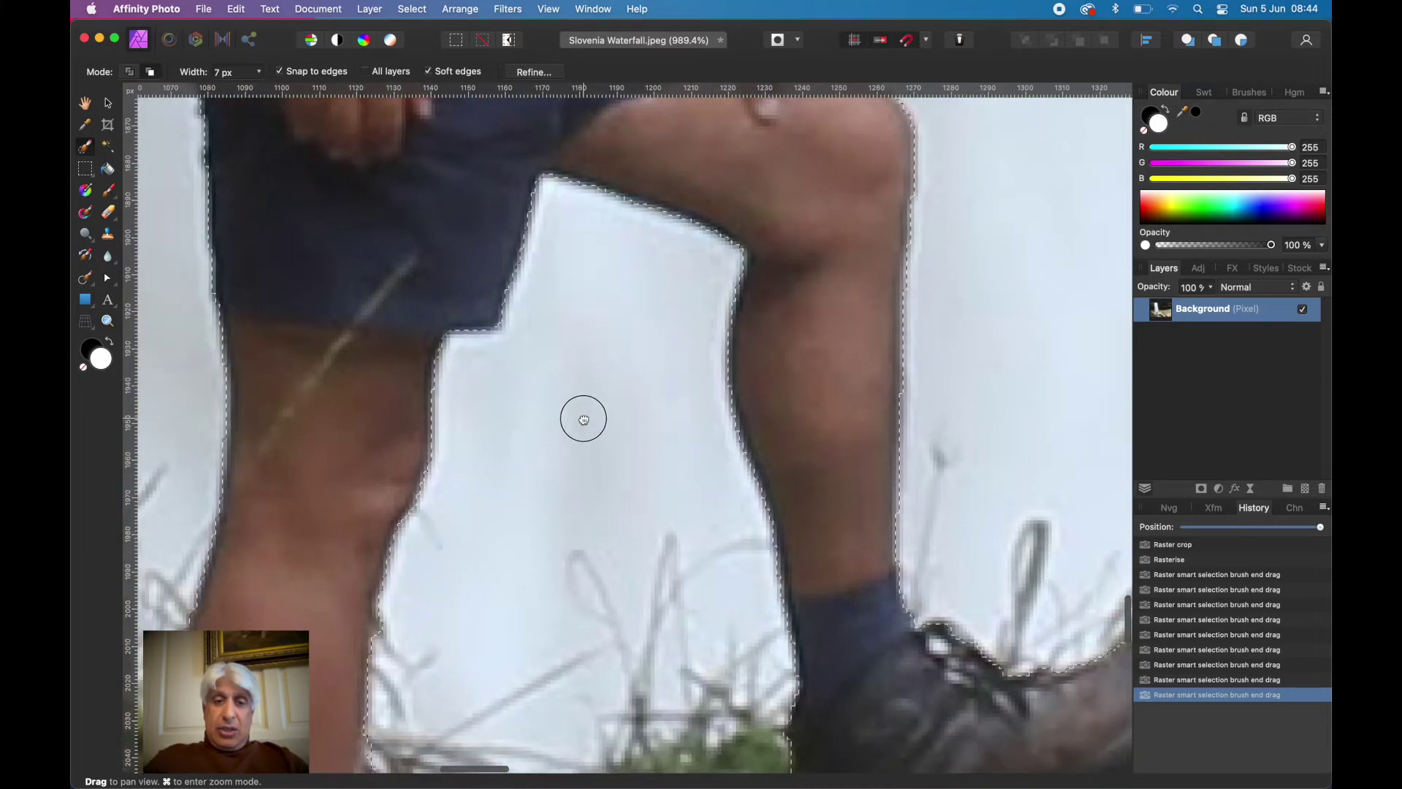
drag(485, 545, 582, 375)
drag(504, 478, 485, 353)
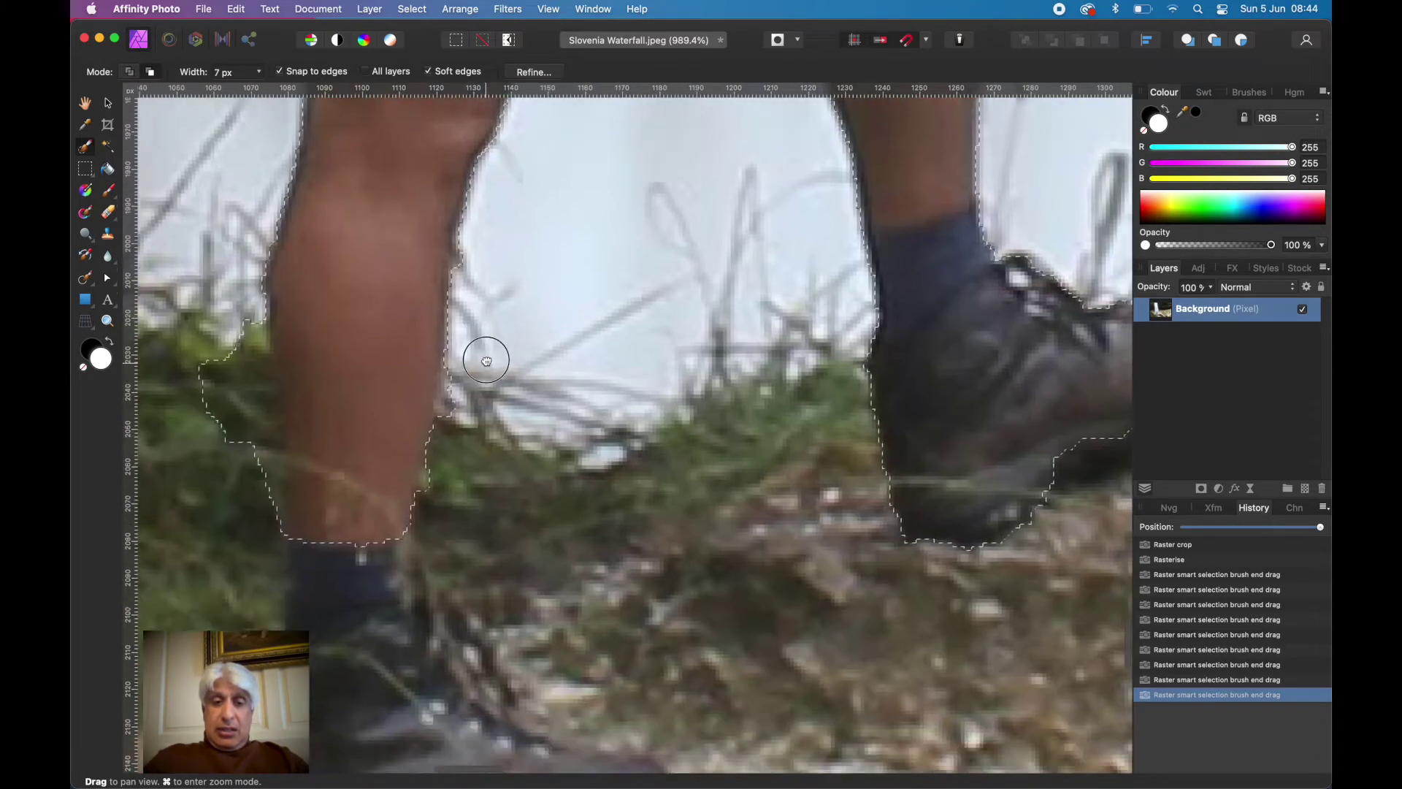
drag(517, 469, 539, 260)
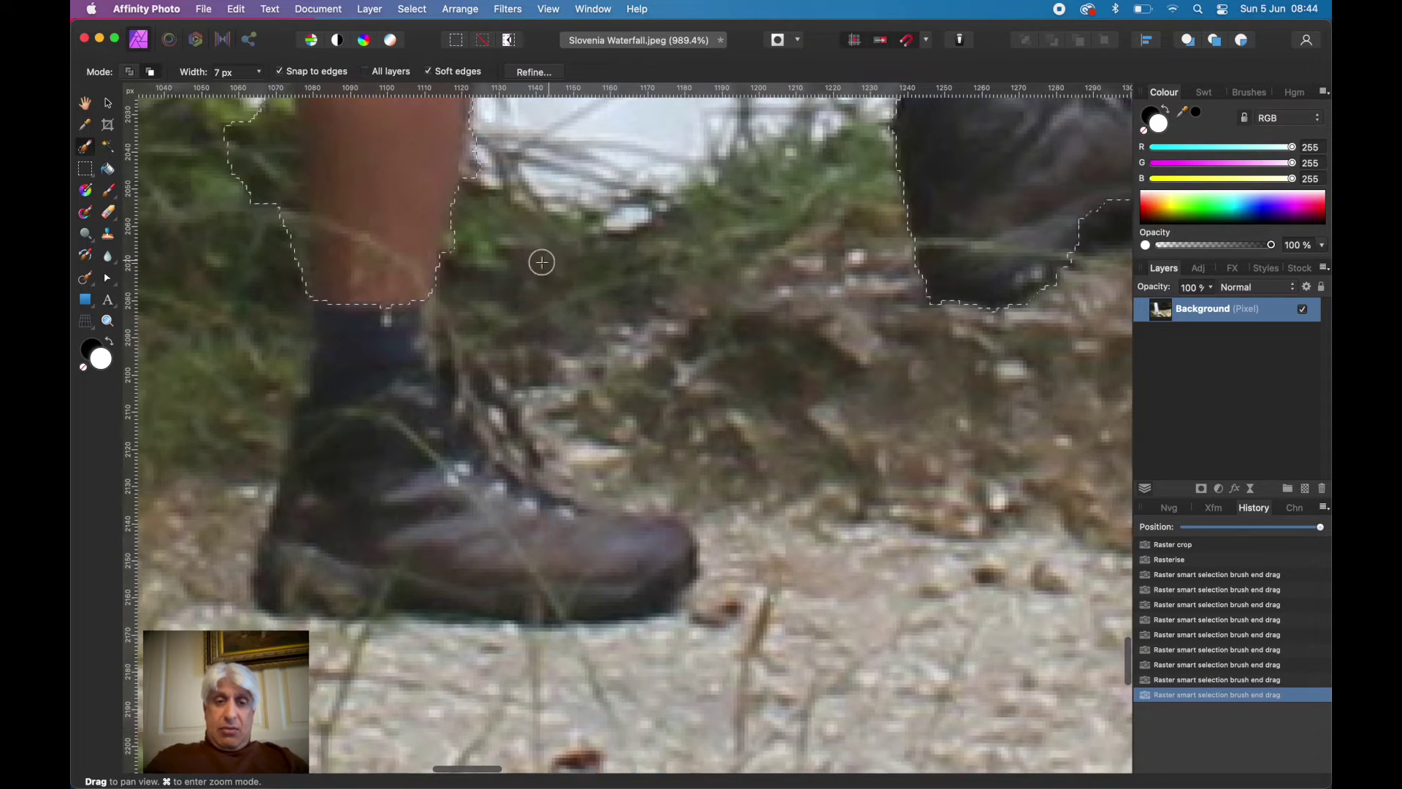
mouse_move(209, 119)
mouse_down()
mouse_move(226, 119)
mouse_move(257, 206)
mouse_up()
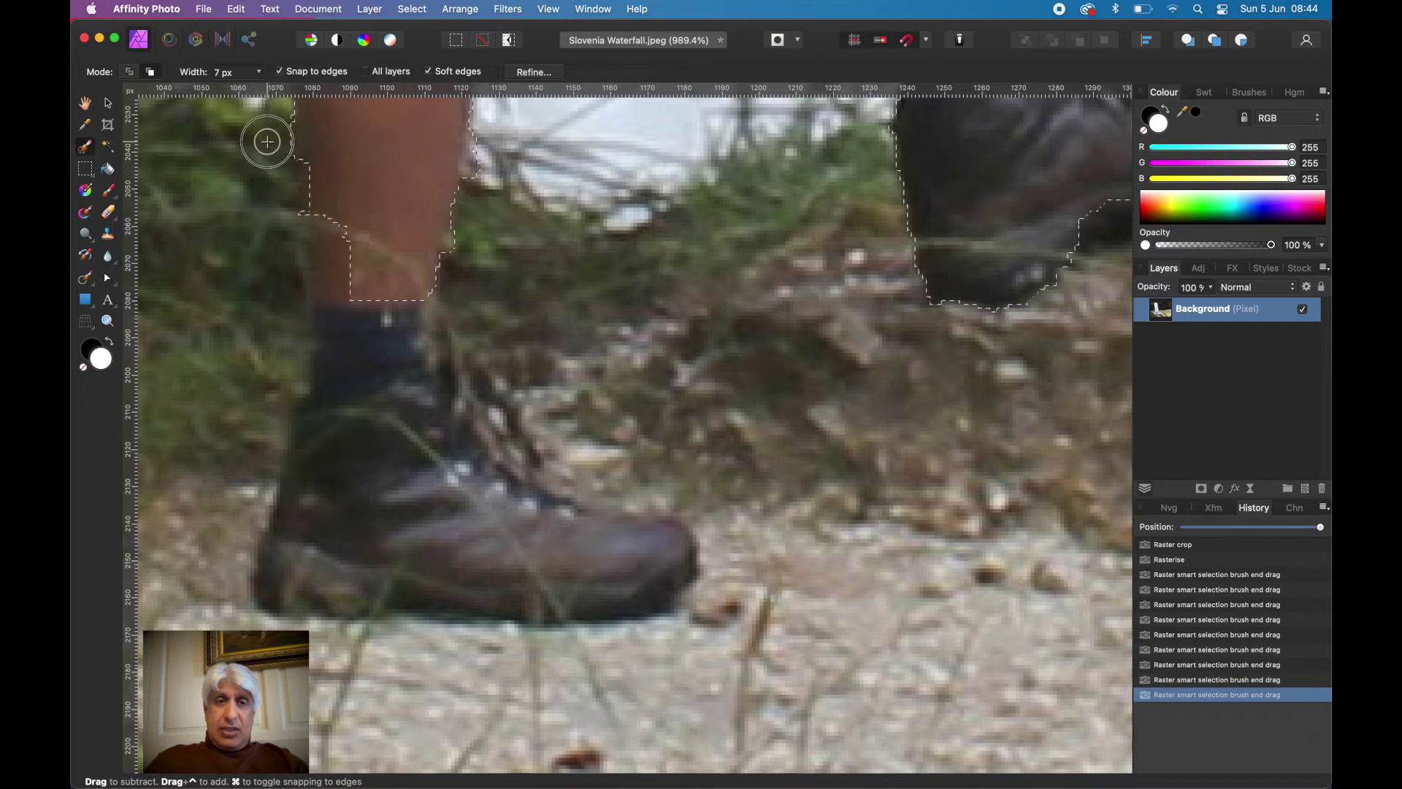
drag(267, 142, 265, 143)
Step: Add the leg and whole boot back into the selection, then subtract the area by the toe
click(129, 75)
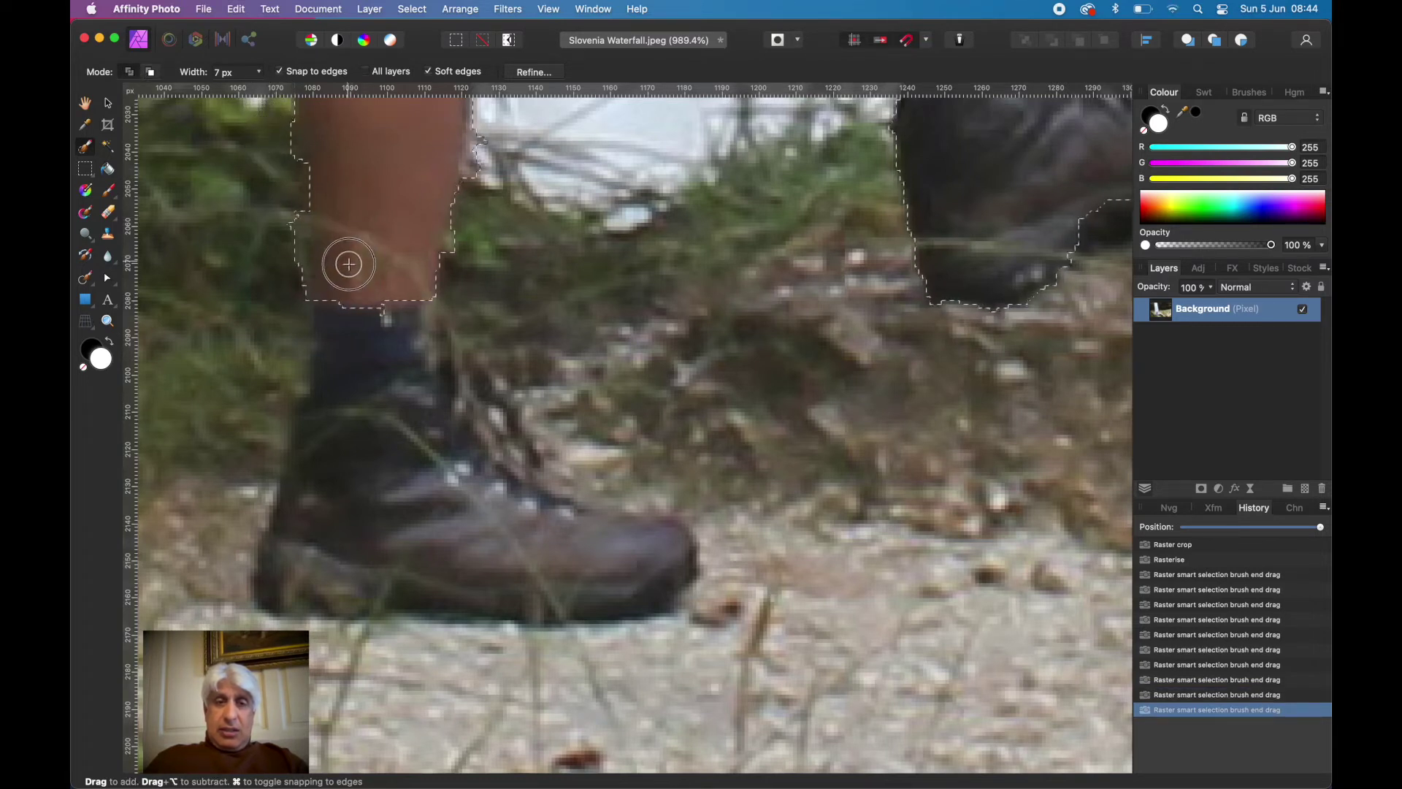
drag(349, 264, 377, 276)
mouse_move(385, 349)
mouse_down()
mouse_move(382, 423)
mouse_move(453, 507)
mouse_move(519, 548)
mouse_move(636, 578)
mouse_move(624, 569)
mouse_up()
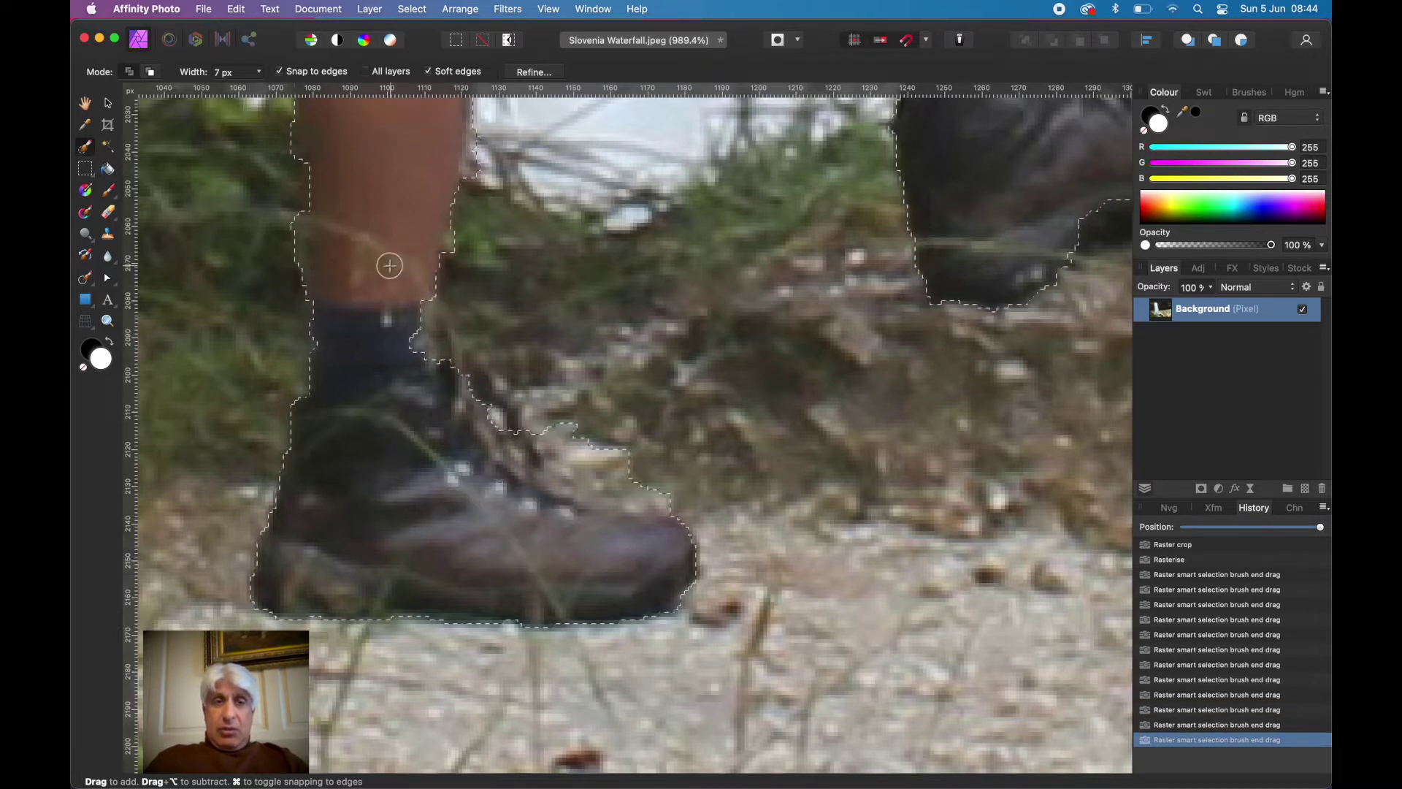
click(150, 72)
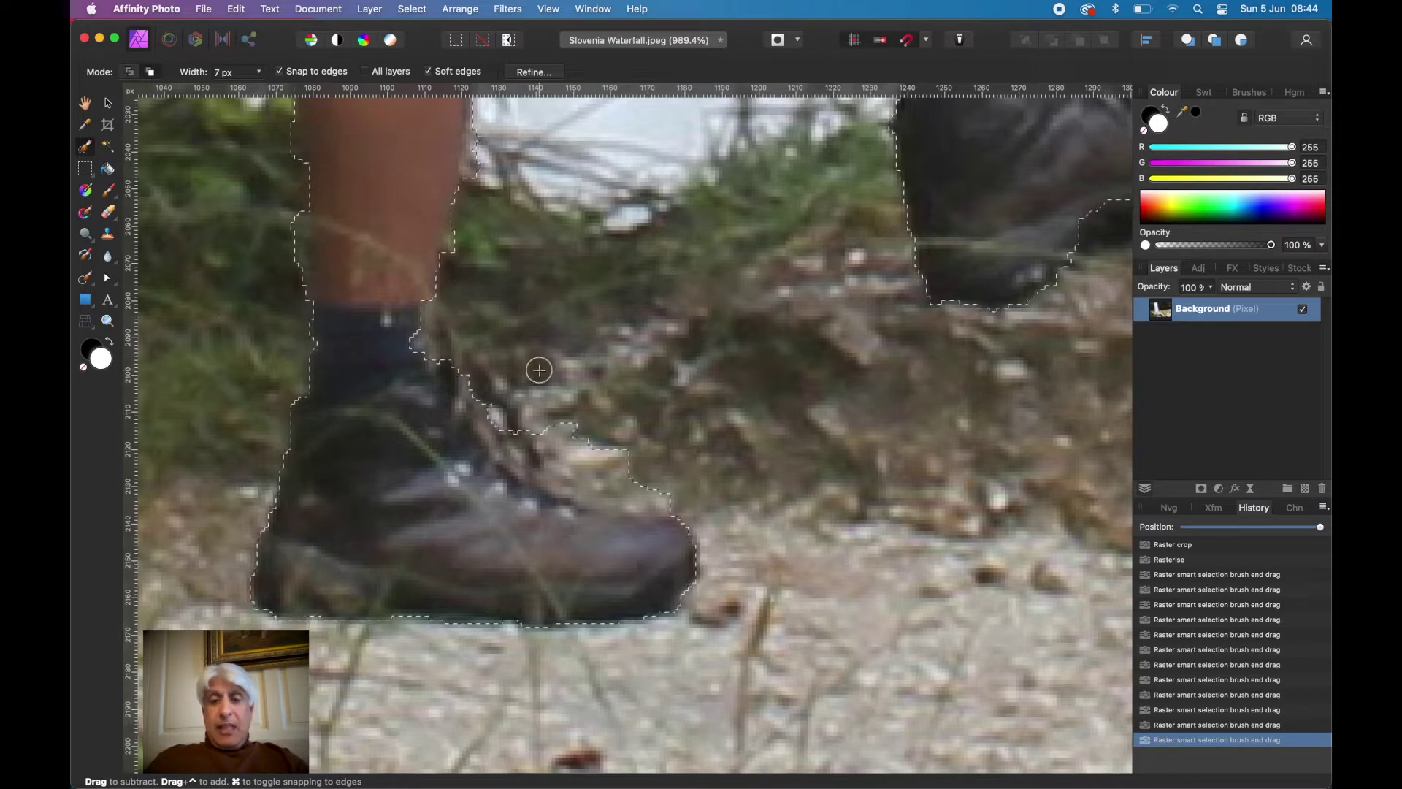
drag(649, 469, 570, 444)
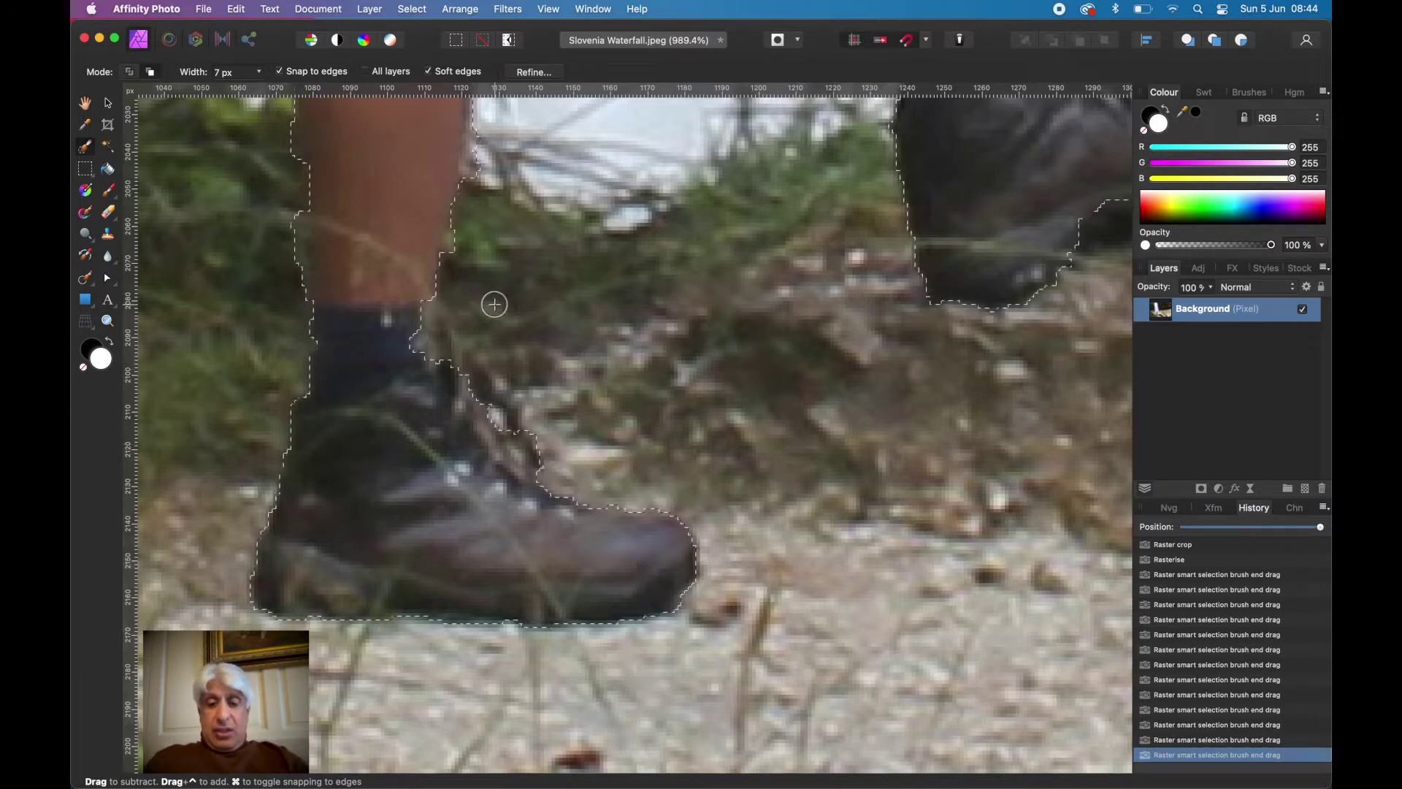
Step: With a smaller Add brush, include the white spot on the man's shirt in the selection
key(space)
drag(495, 304, 535, 716)
drag(465, 389, 451, 566)
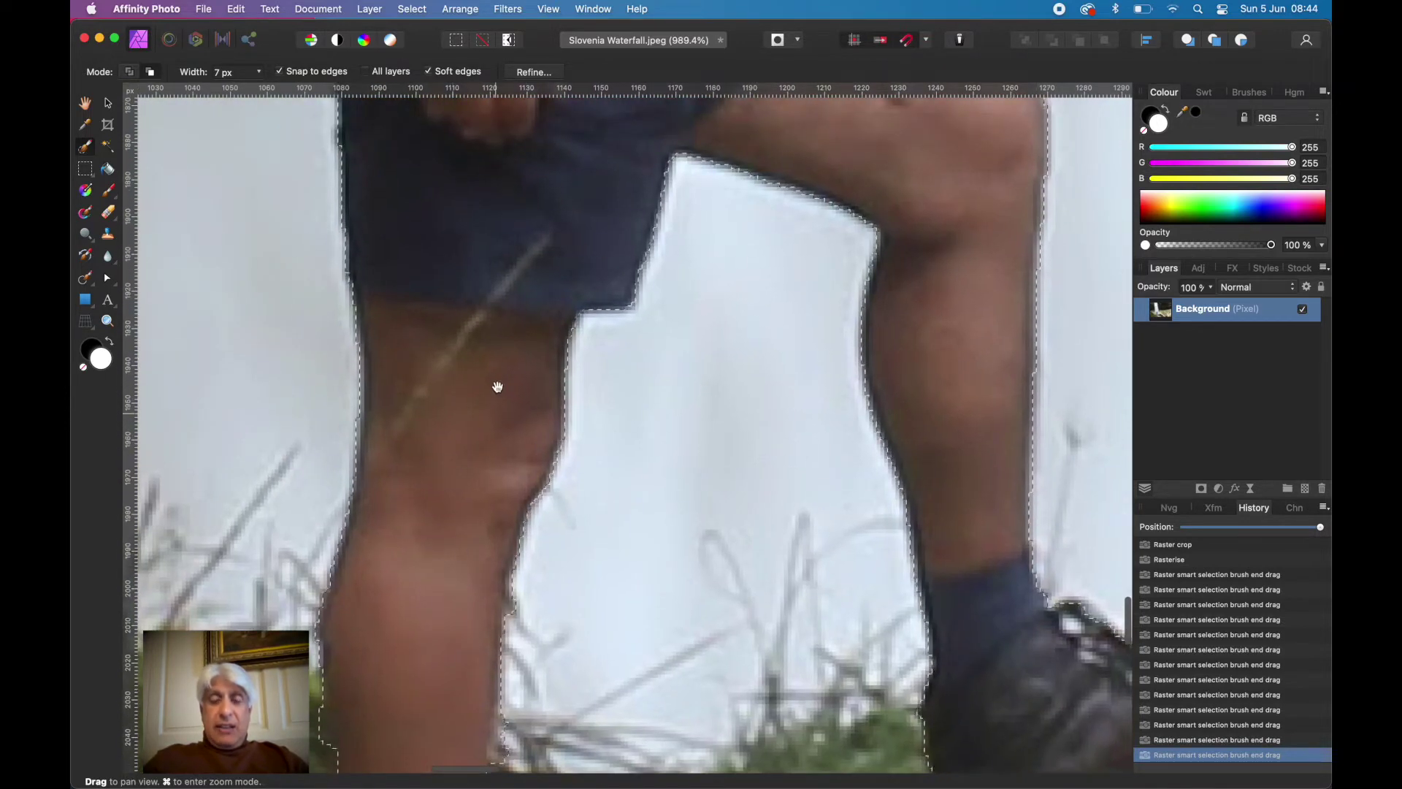
drag(494, 385, 491, 713)
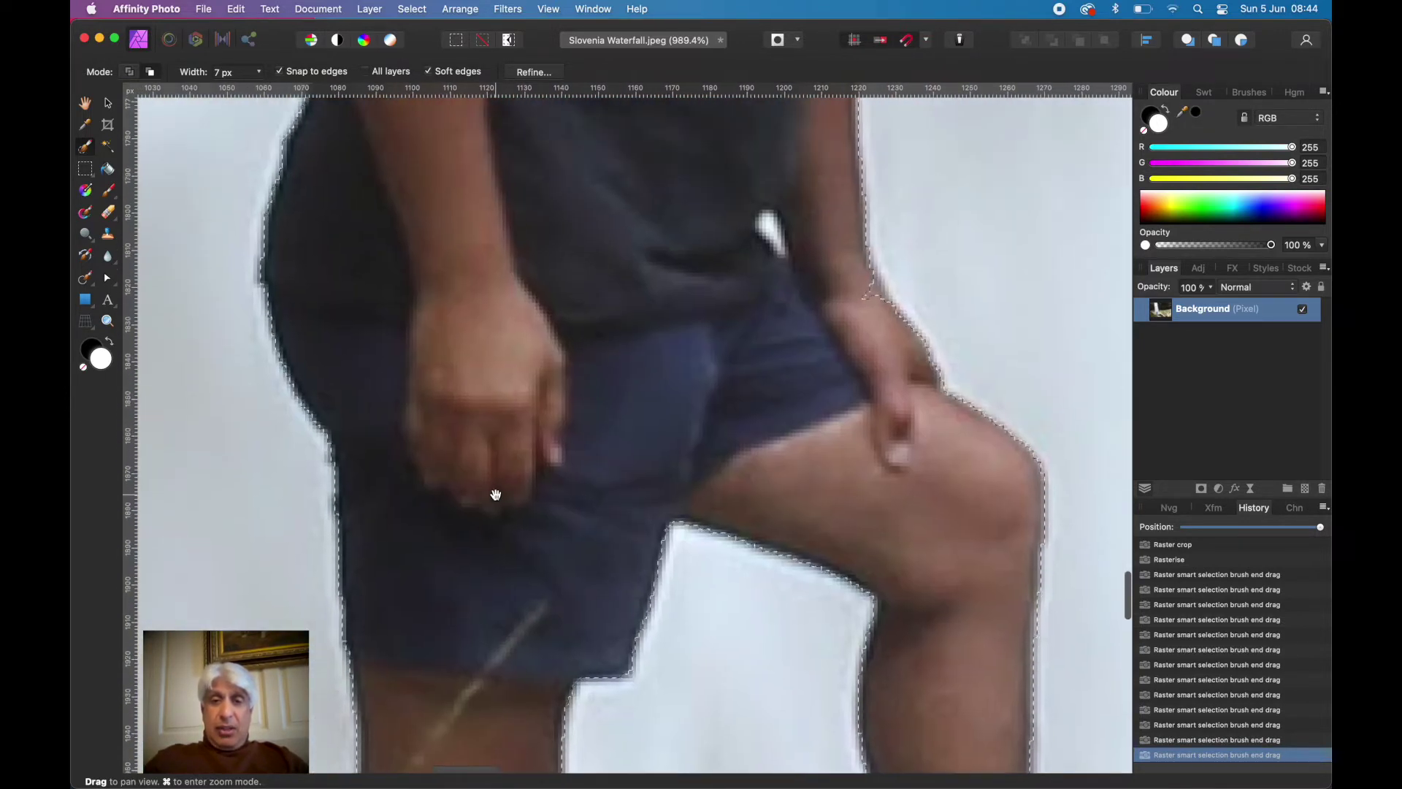
drag(494, 491, 482, 623)
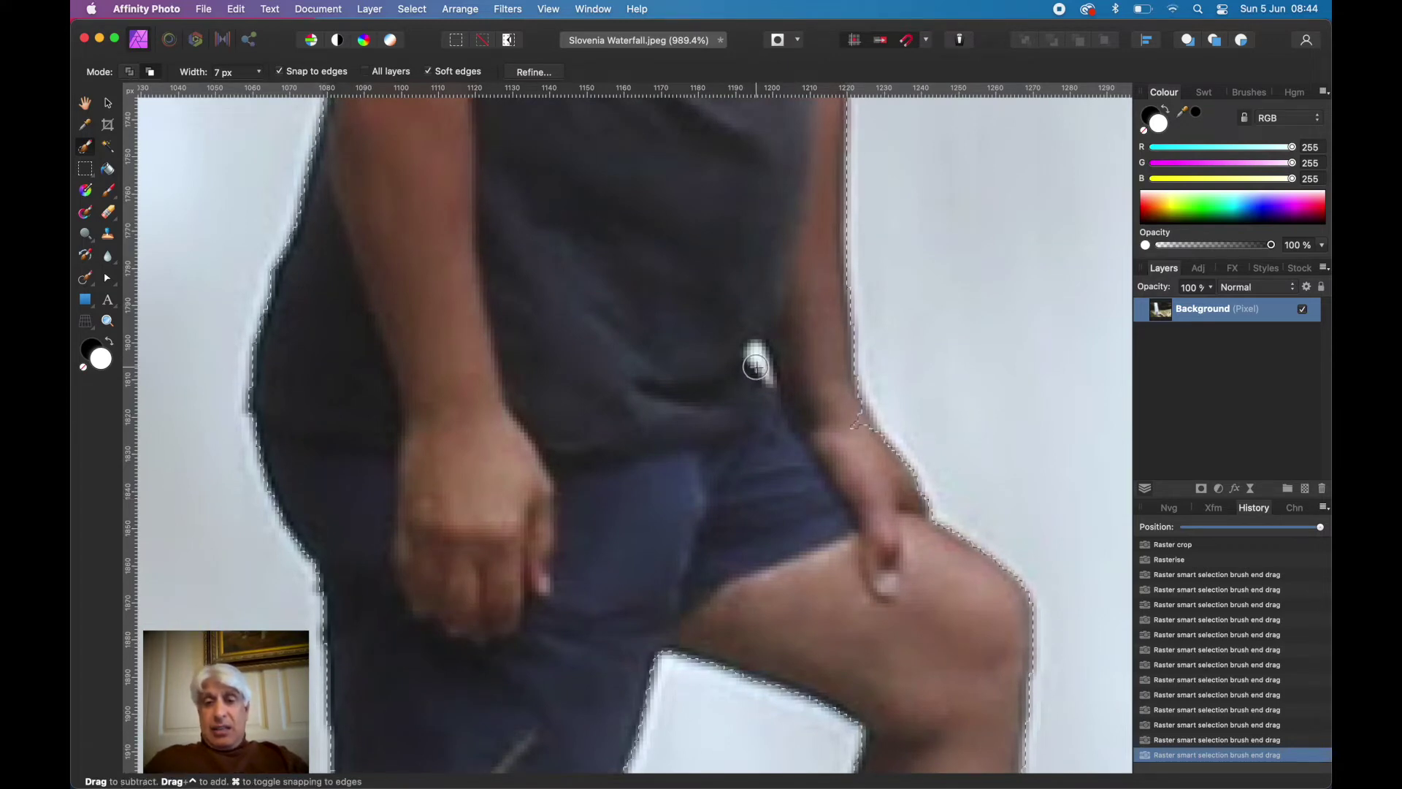
scroll(756, 367, up, 5)
scroll(756, 367, up, 2)
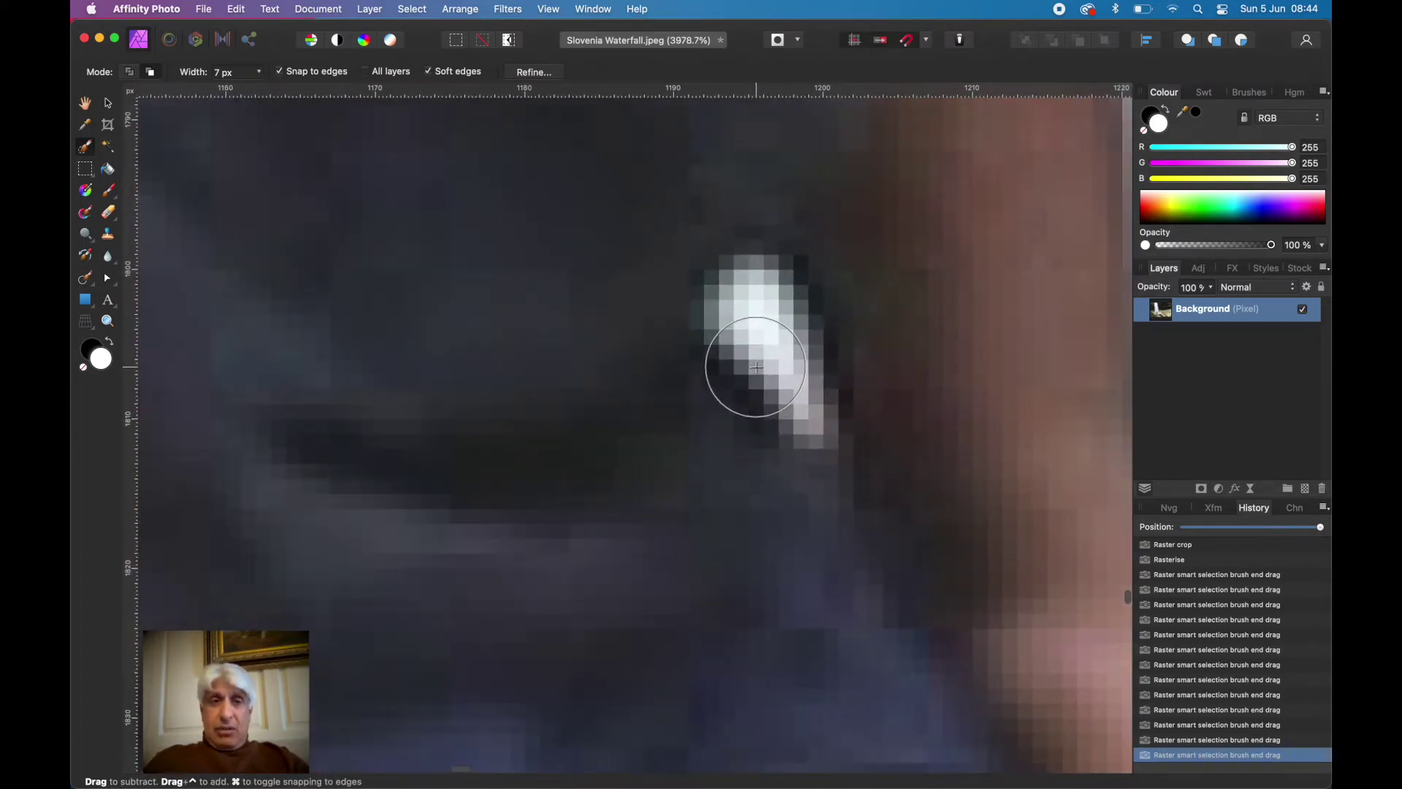
click(129, 72)
key(bracketleft)
key(bracketleft)
key(bracketleft)
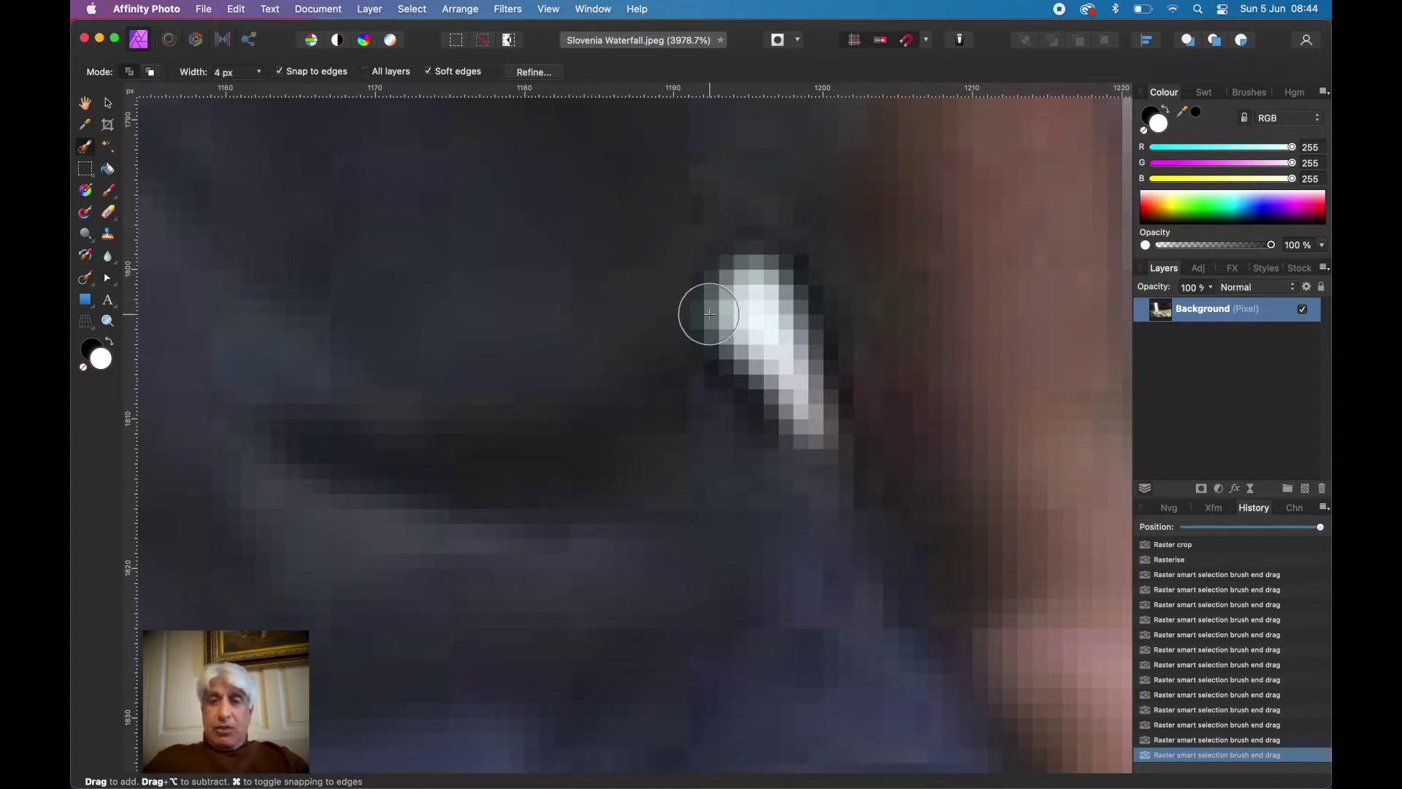
key(bracketleft)
mouse_move(757, 304)
mouse_down()
mouse_move(795, 394)
mouse_move(766, 319)
mouse_up()
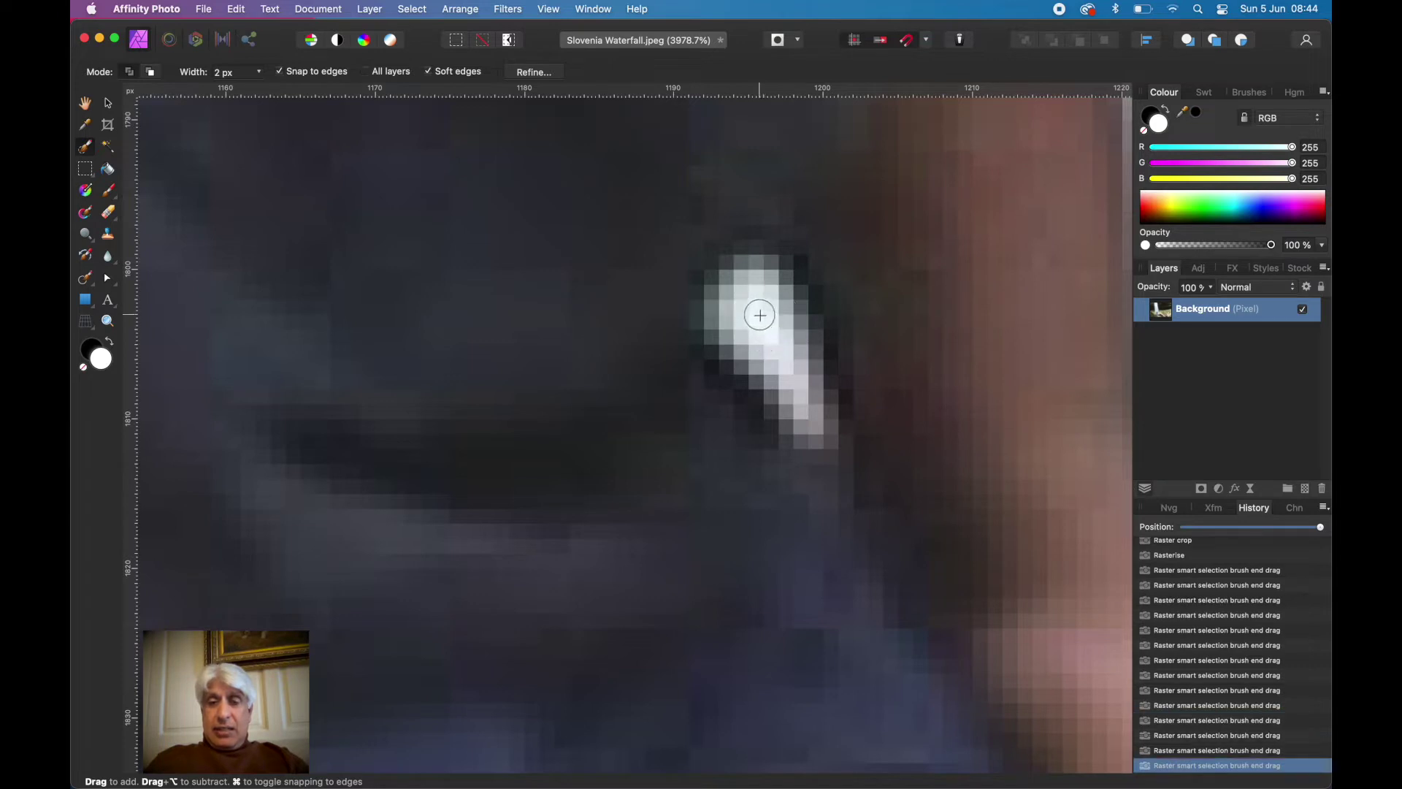
drag(787, 345, 752, 313)
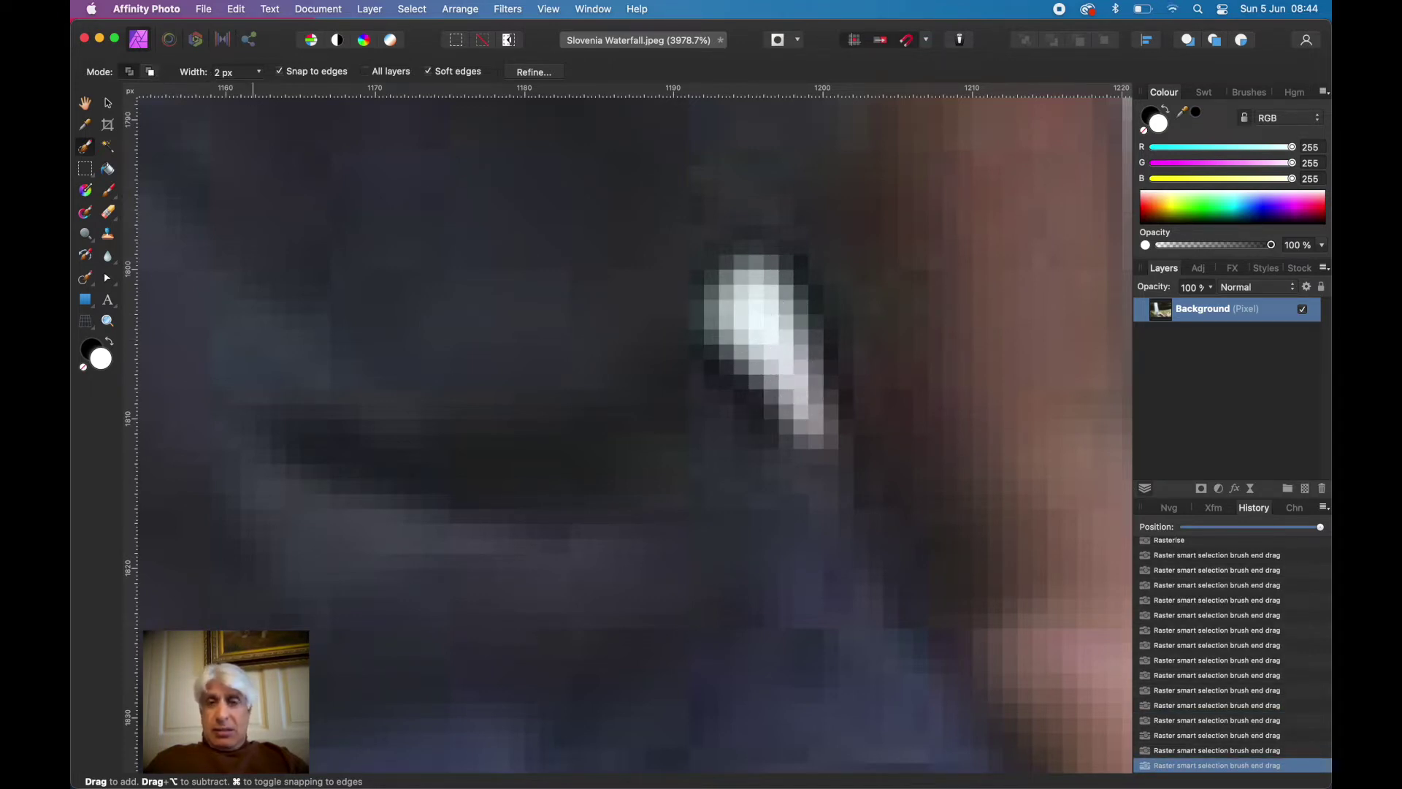
scroll(764, 331, down, 5)
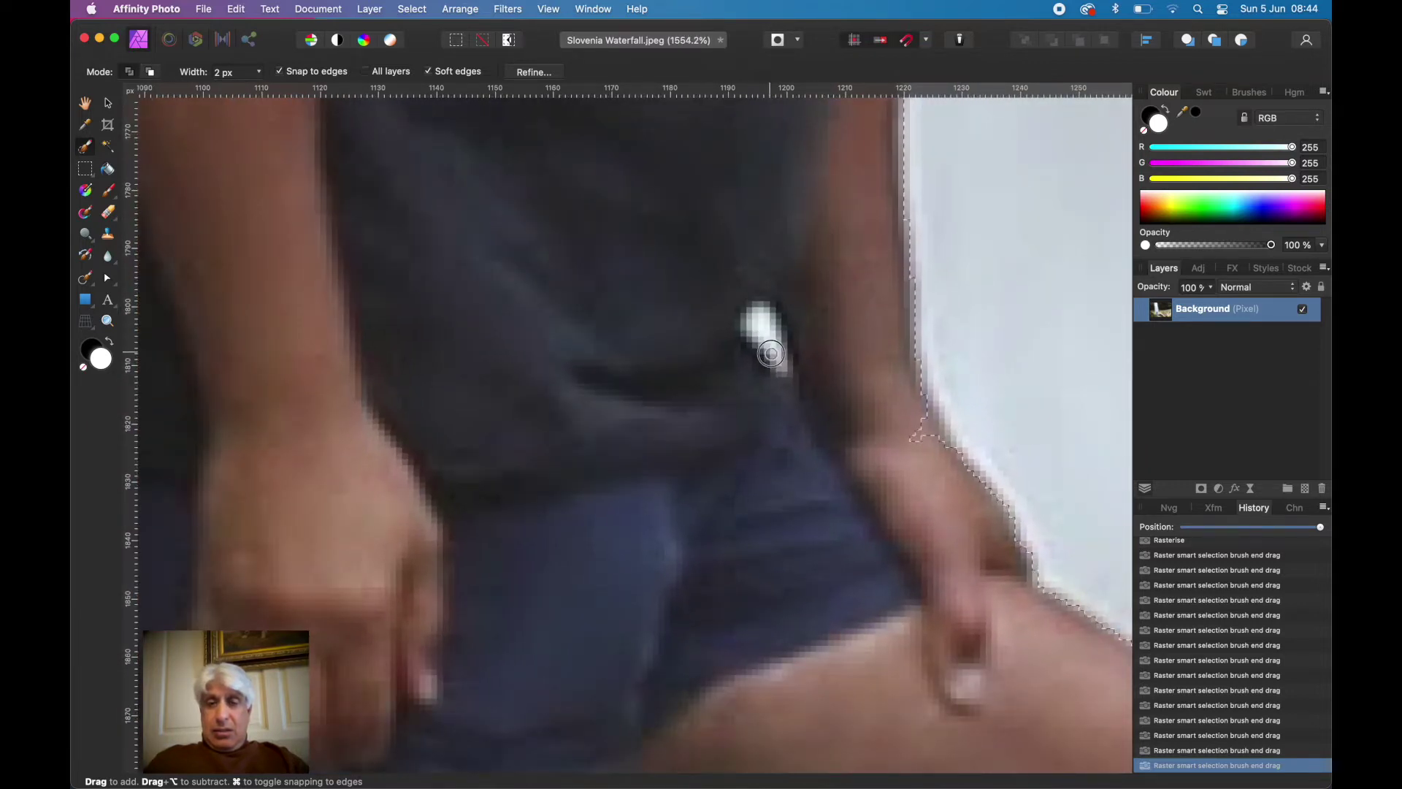
click(762, 335)
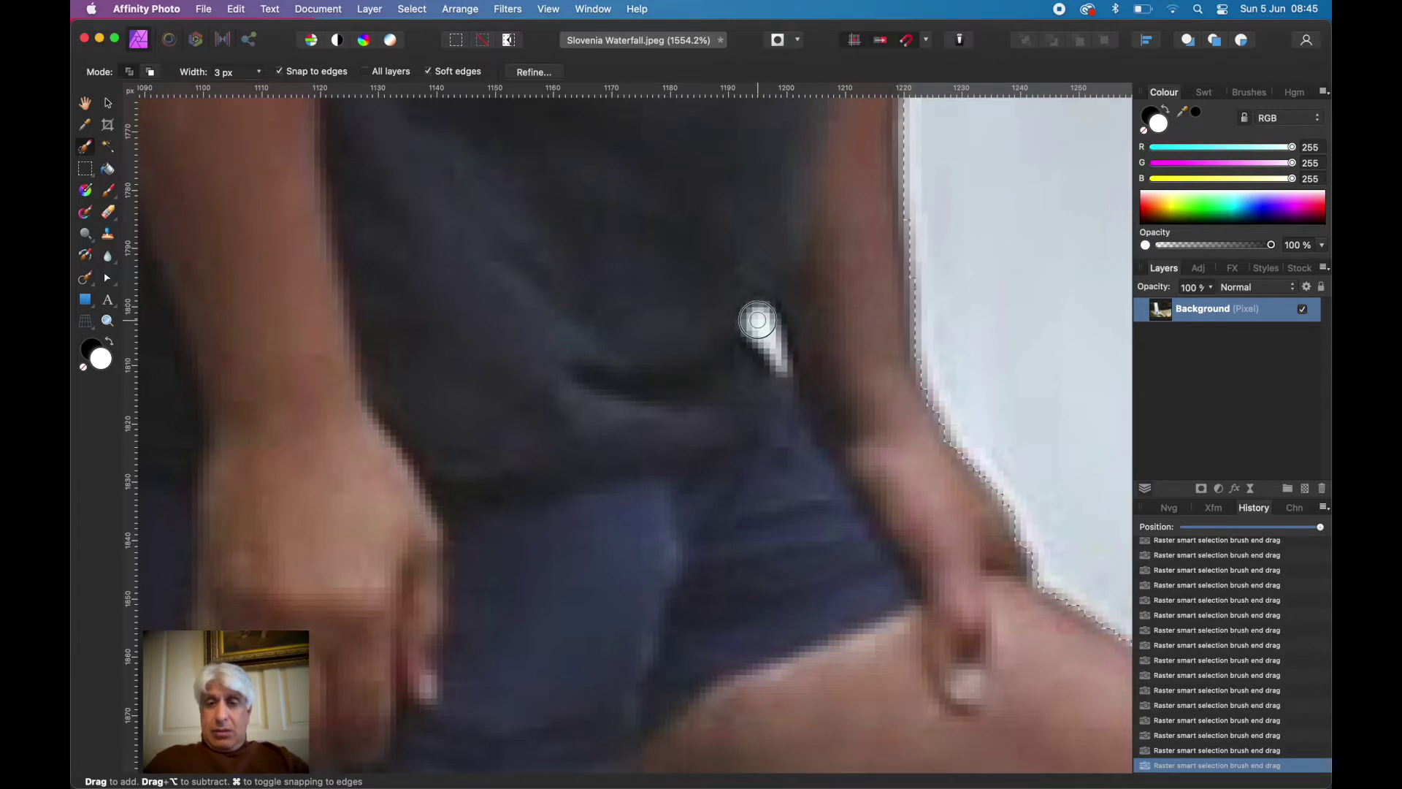
scroll(758, 320, down, 2)
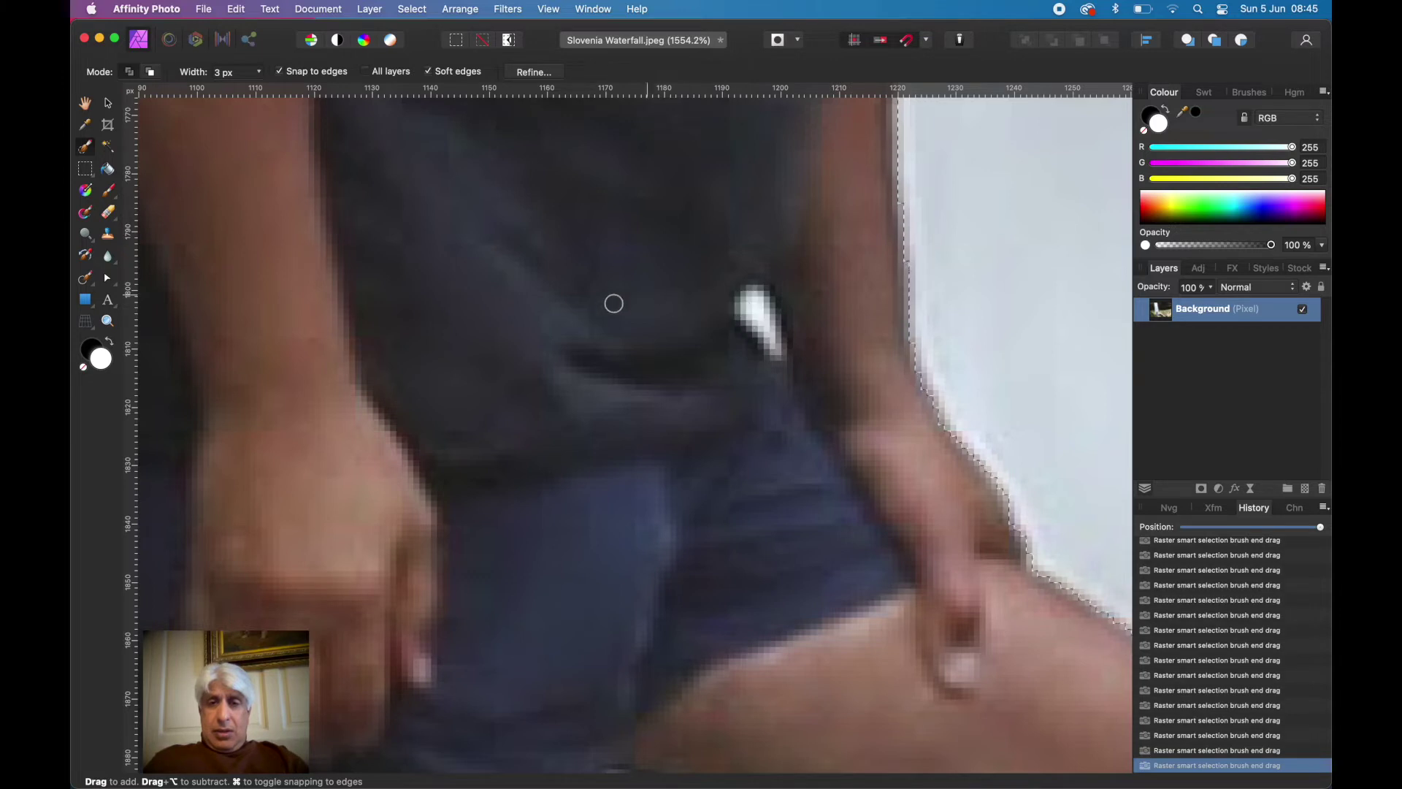
scroll(601, 310, down, 3)
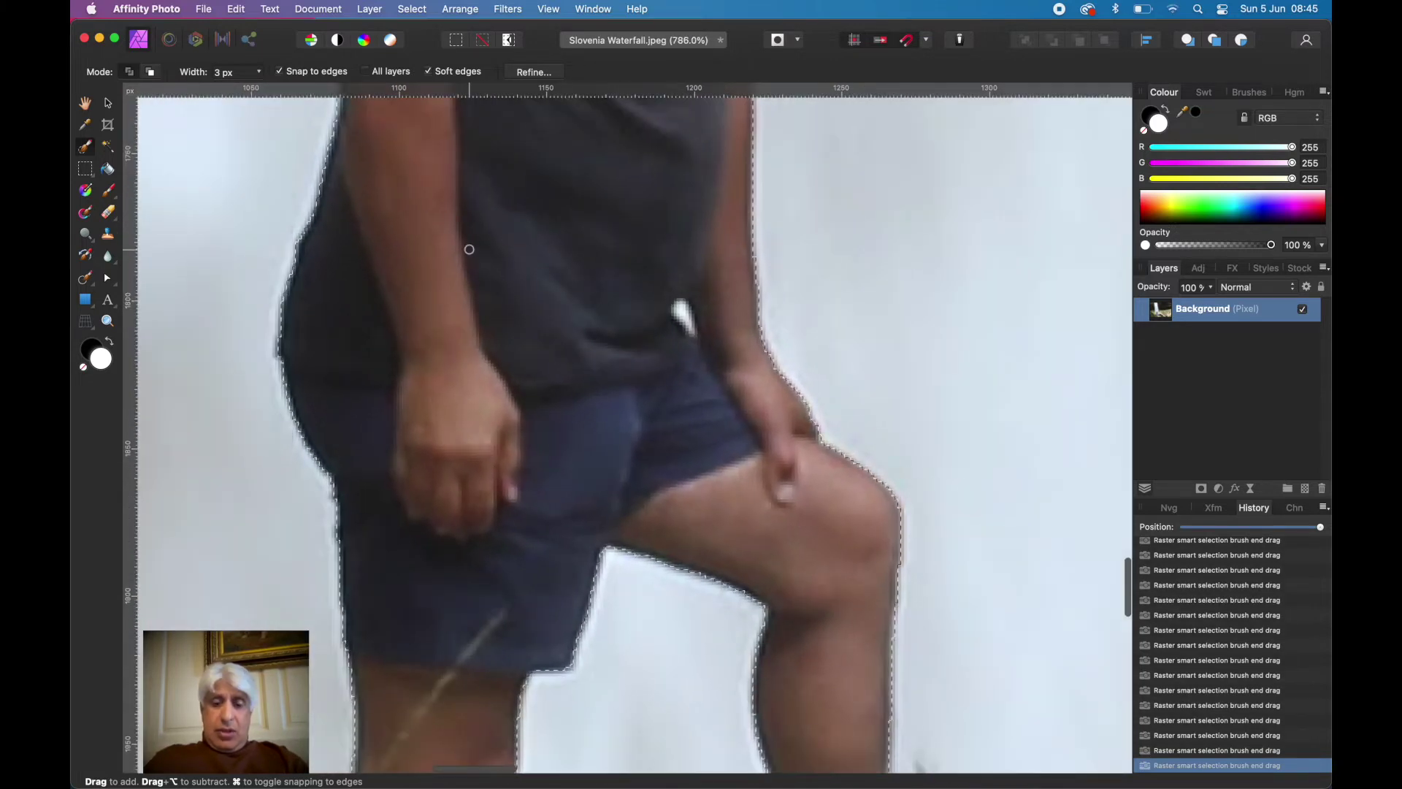
drag(468, 249, 583, 383)
scroll(583, 383, up, 10)
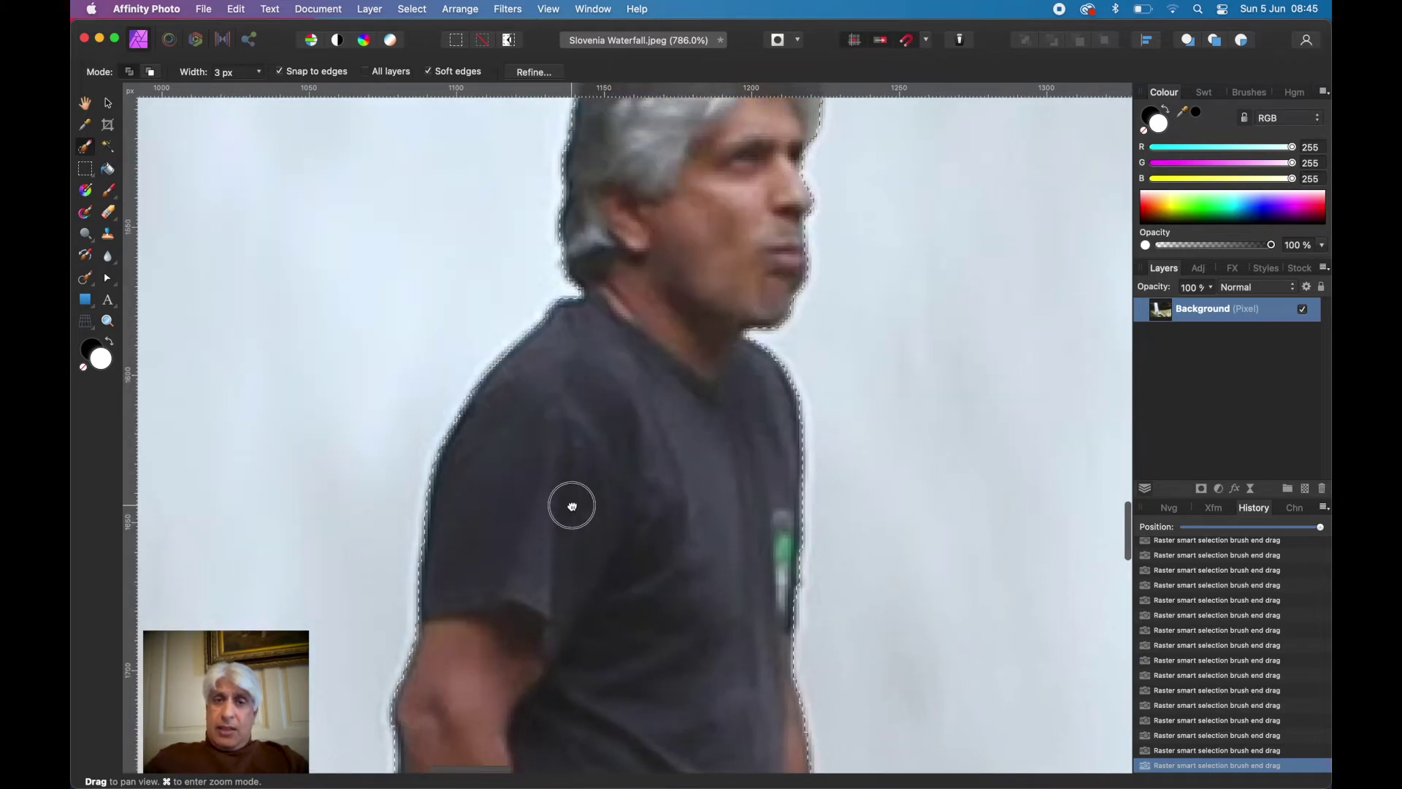
drag(632, 306, 569, 297)
drag(594, 538, 576, 344)
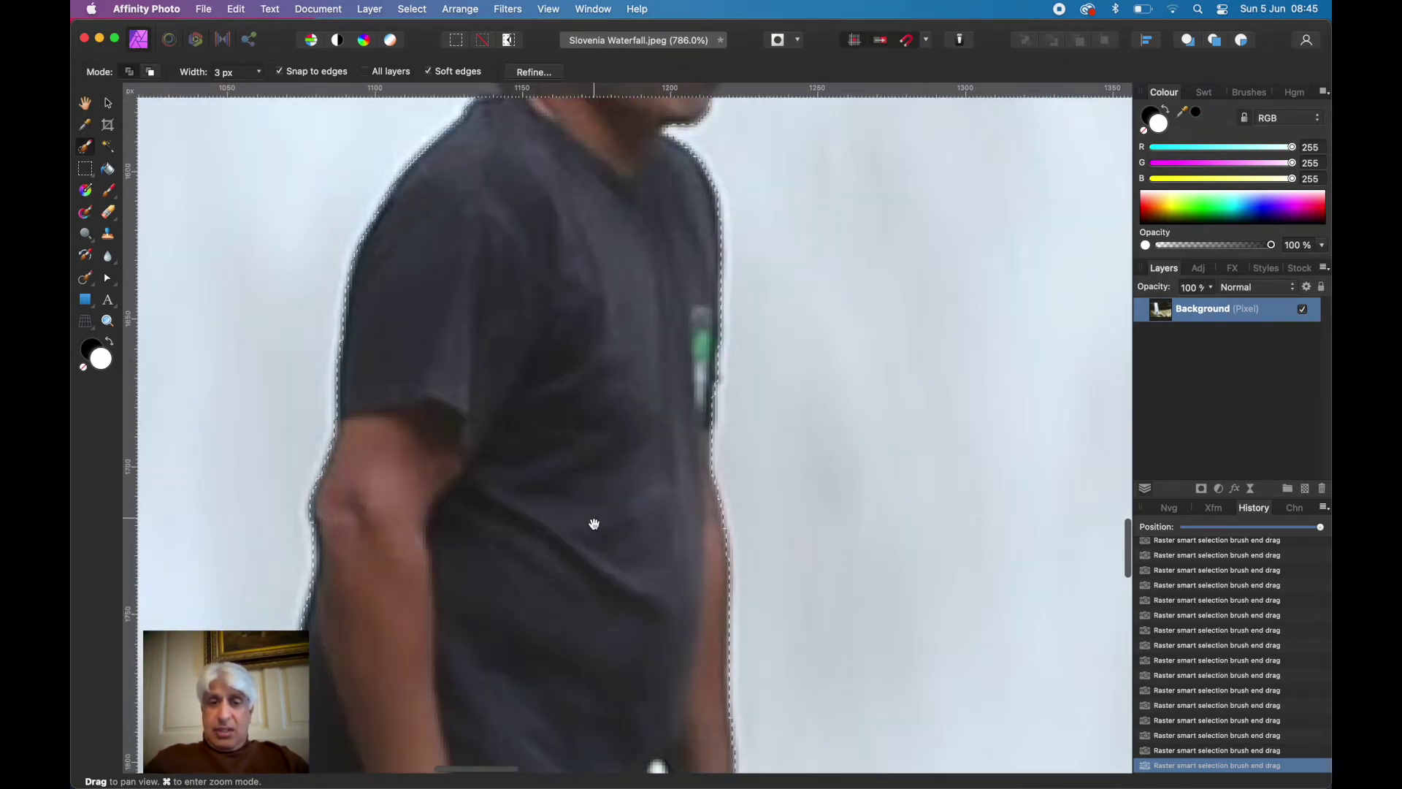
drag(594, 523, 657, 119)
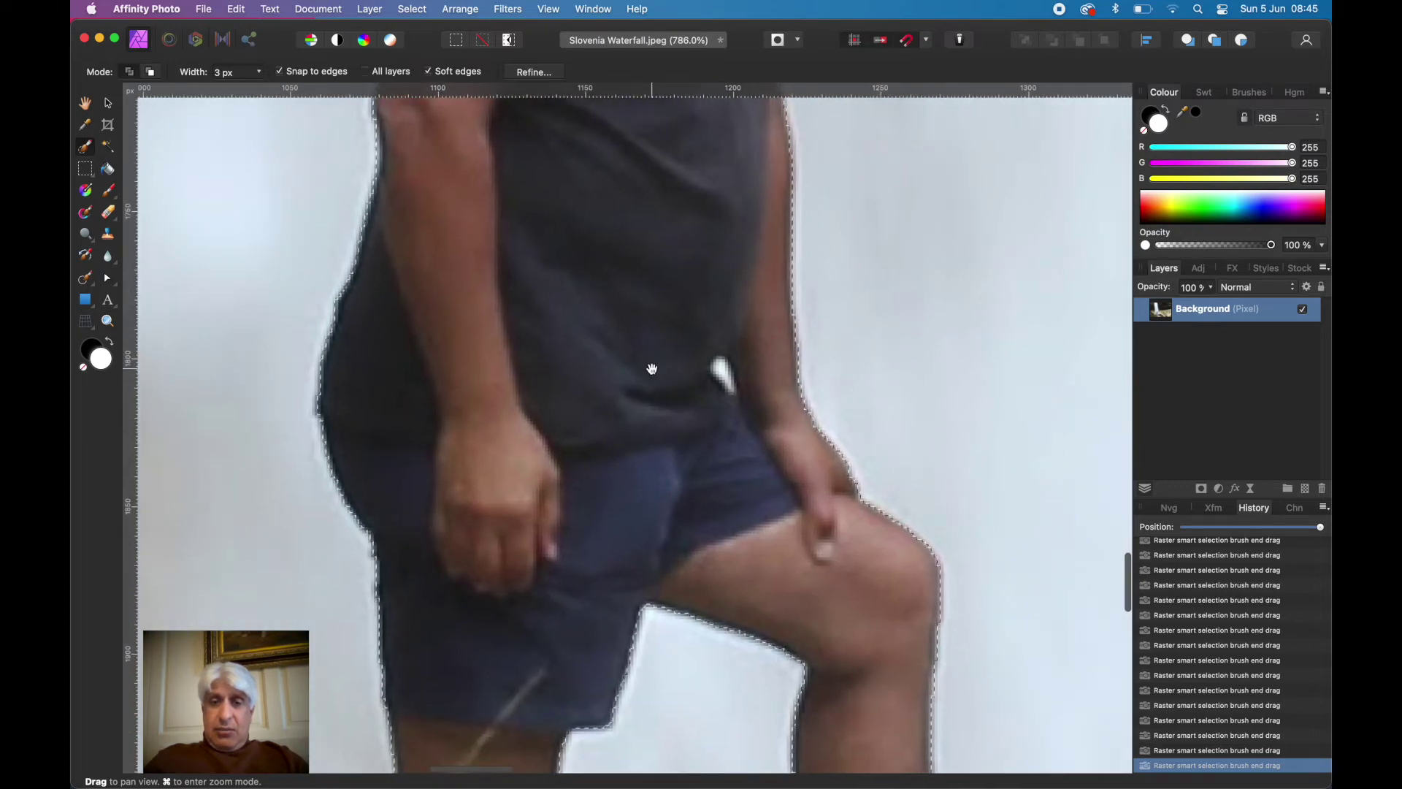
drag(650, 365, 647, 266)
drag(655, 460, 611, 438)
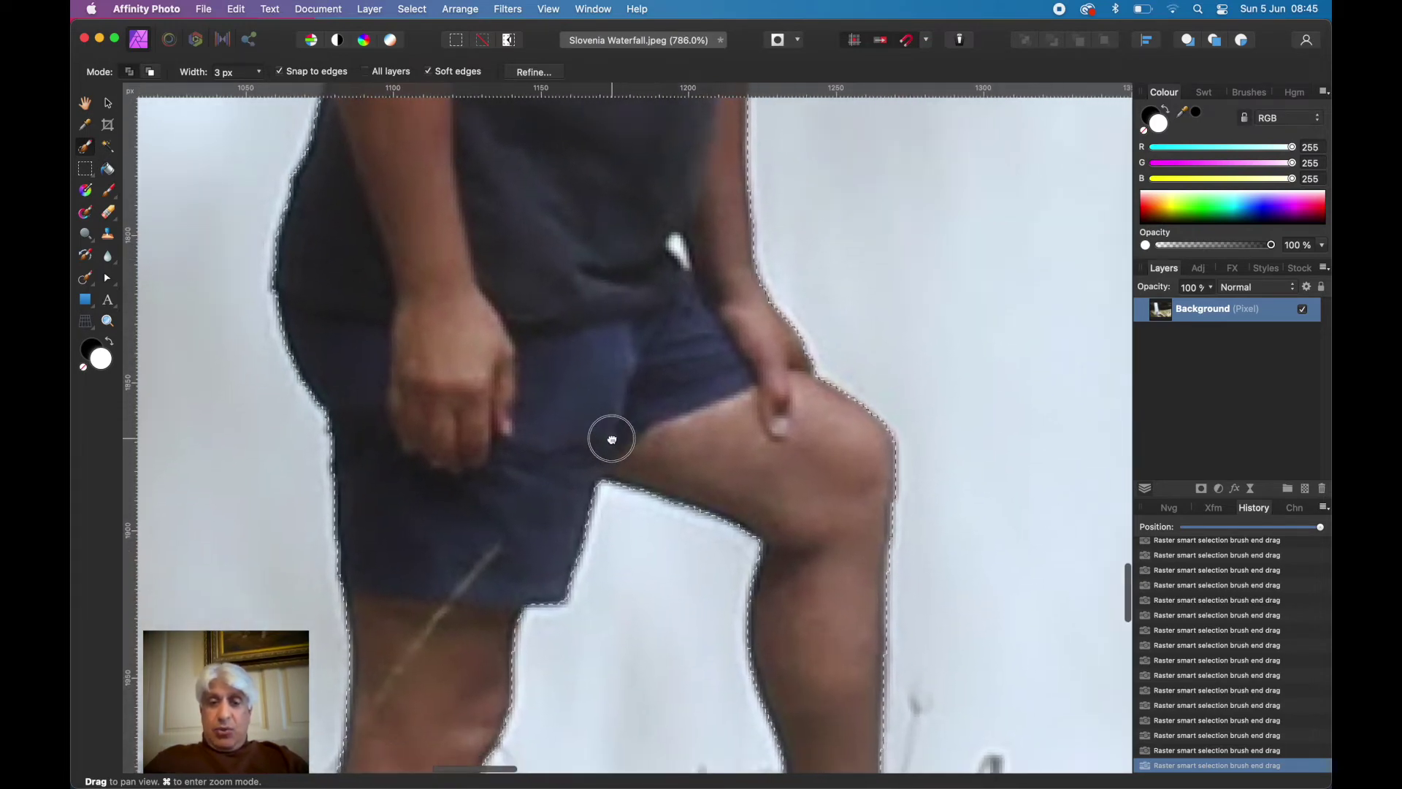
scroll(612, 439, down, 10)
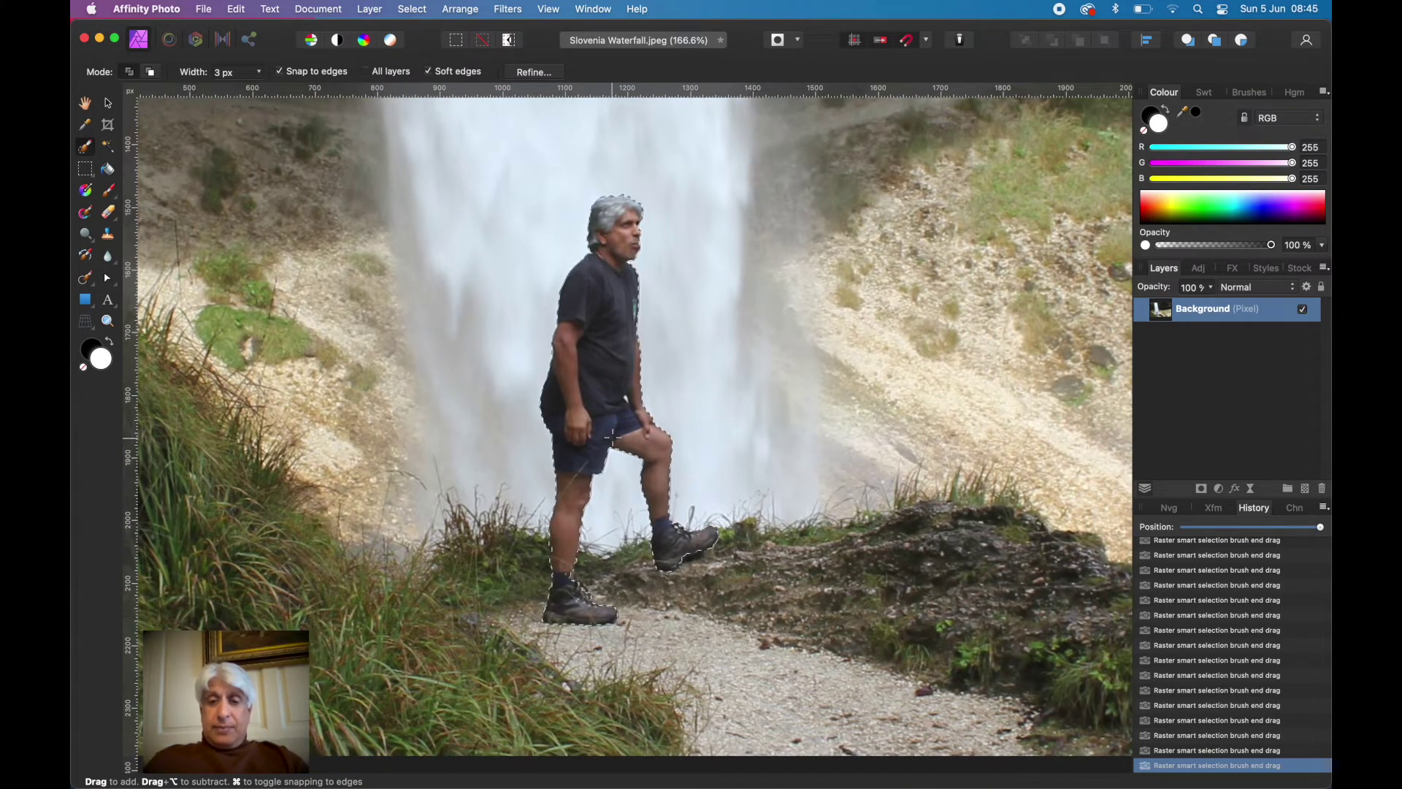
scroll(612, 439, down, 1)
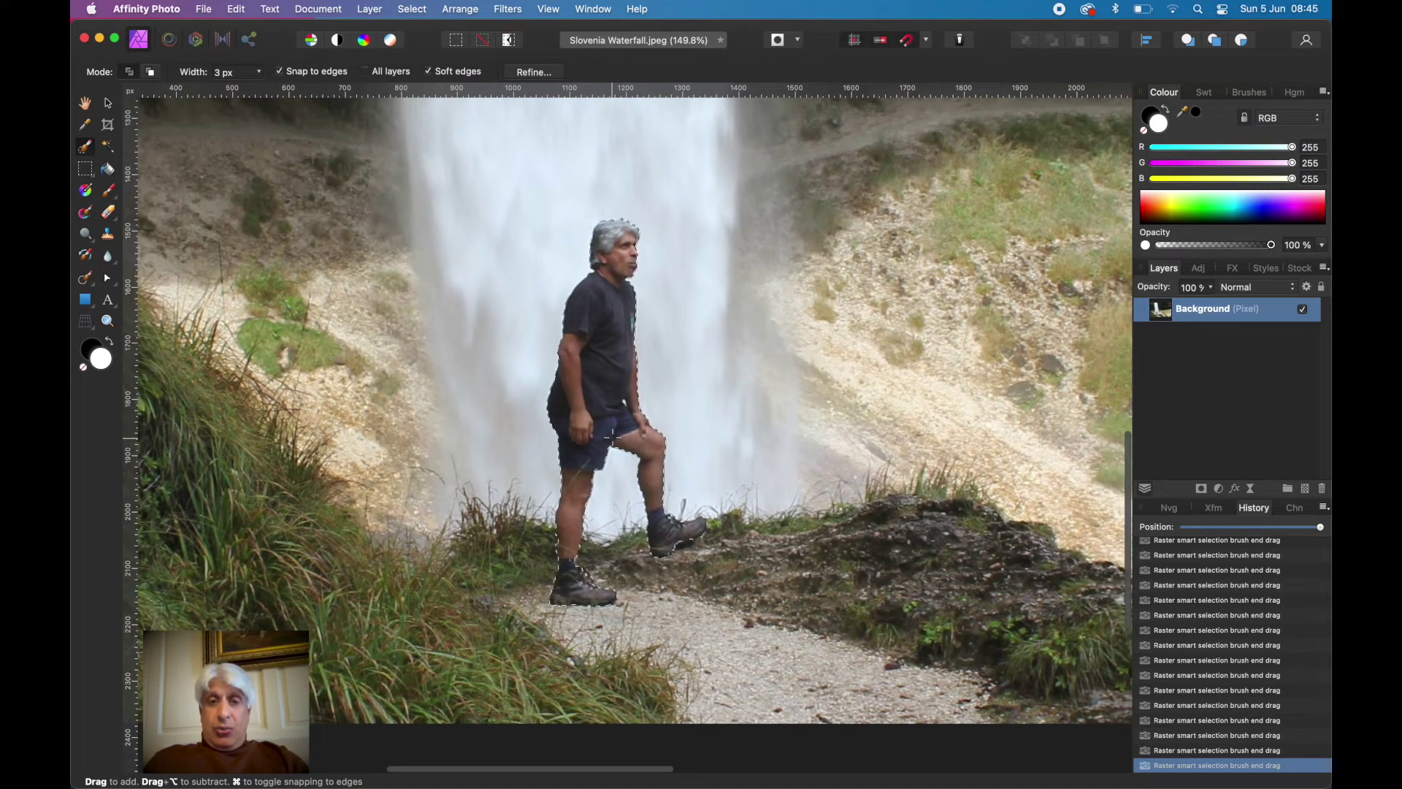
Step: In Refine Selection, paint the bright spot beside the figure as Background with a 3 px brush
click(535, 73)
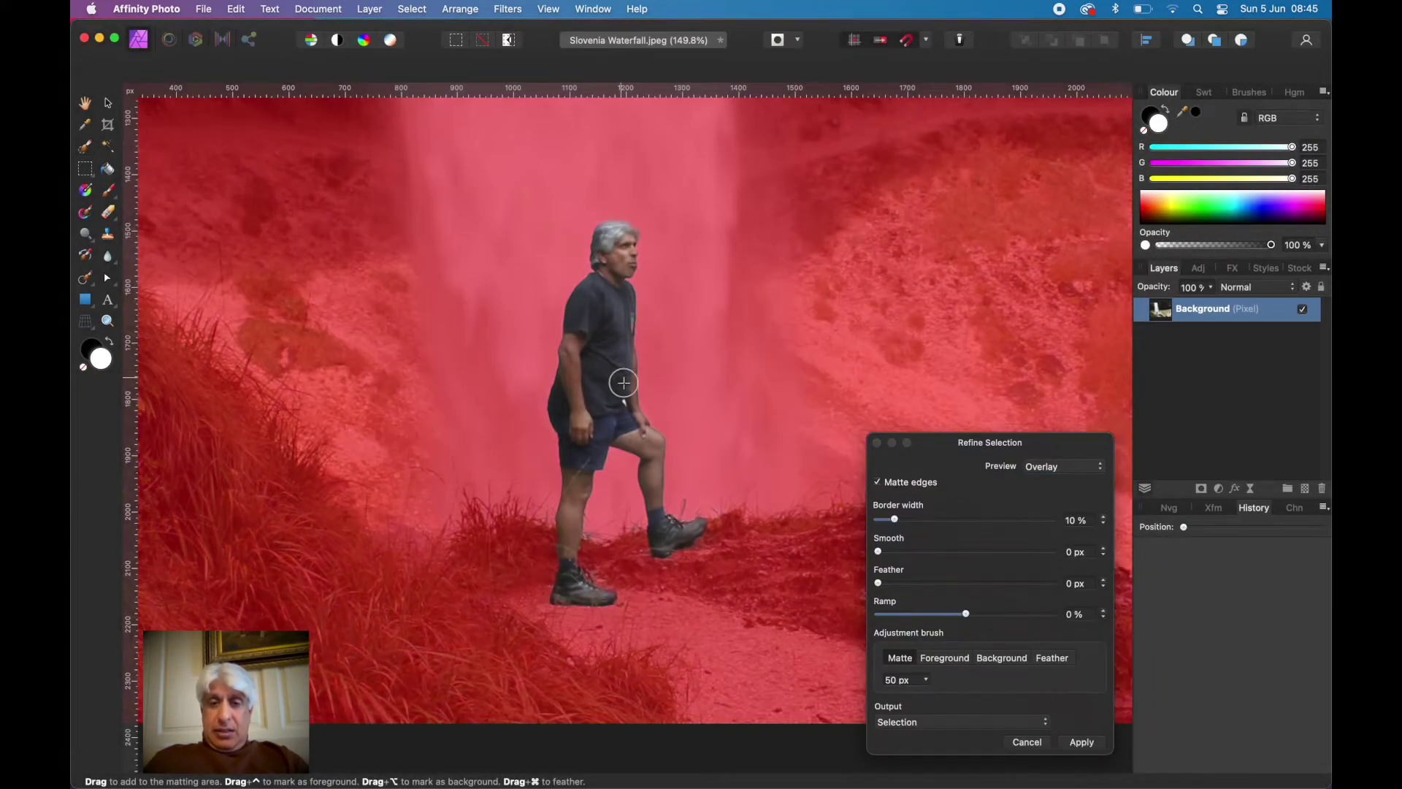
scroll(627, 370, up, 5)
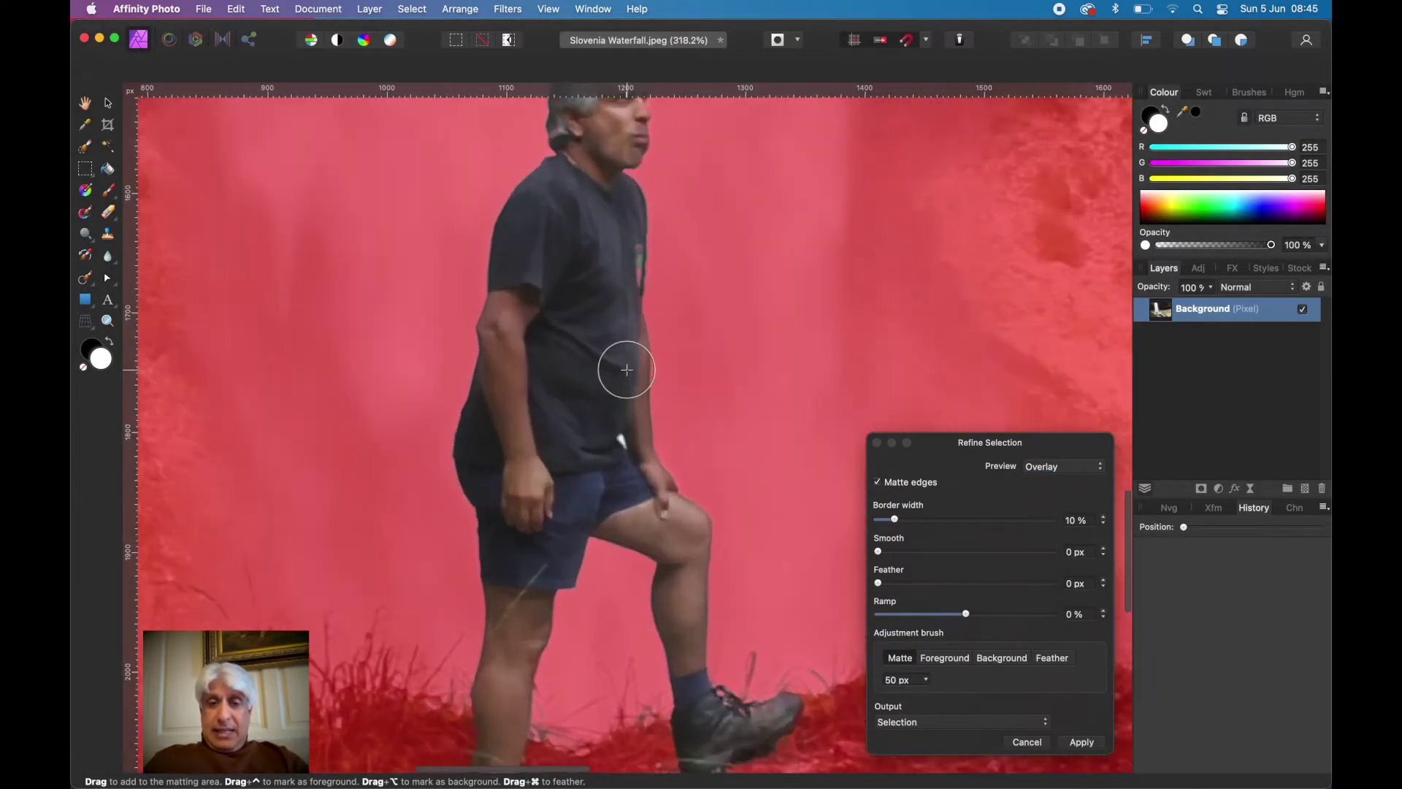
scroll(615, 496, up, 4)
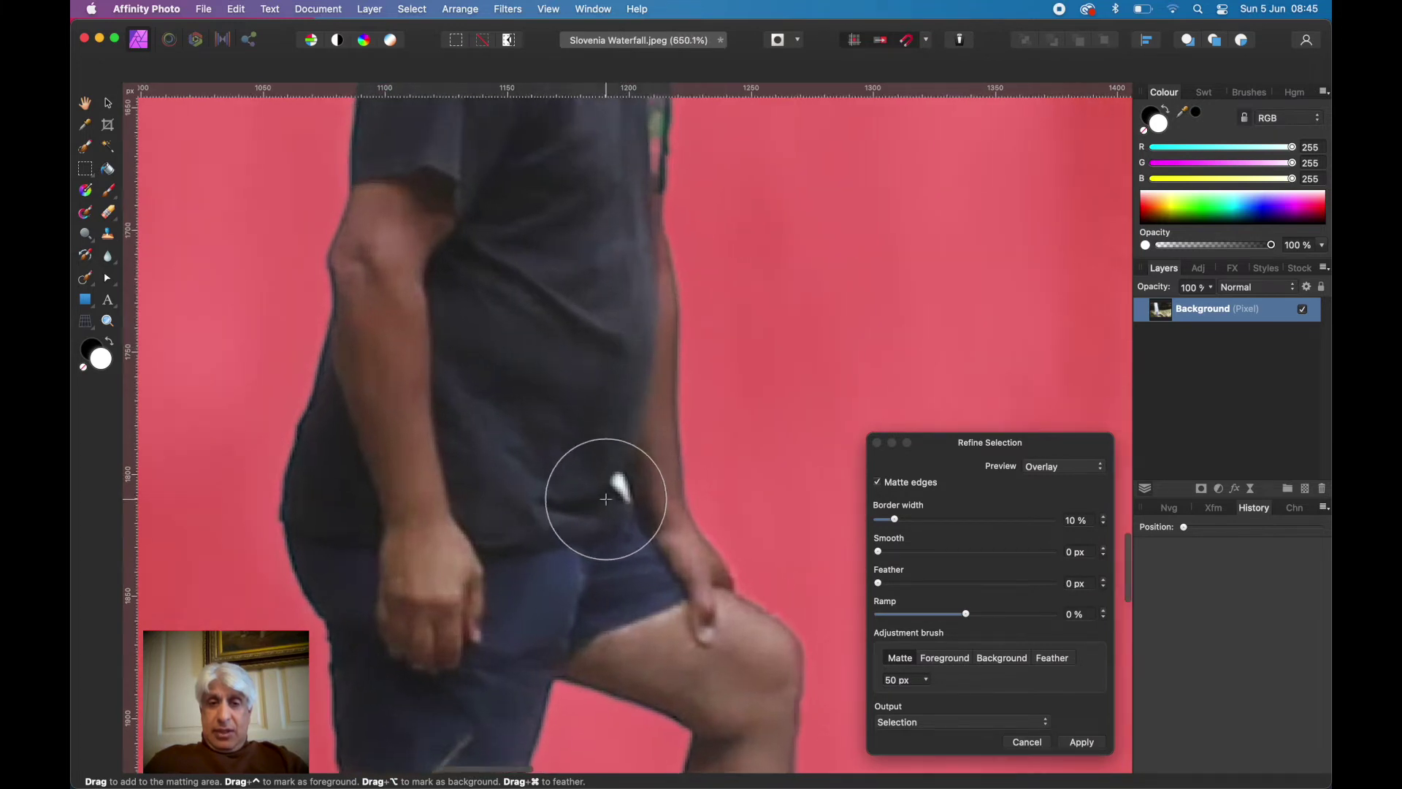
scroll(639, 506, up, 4)
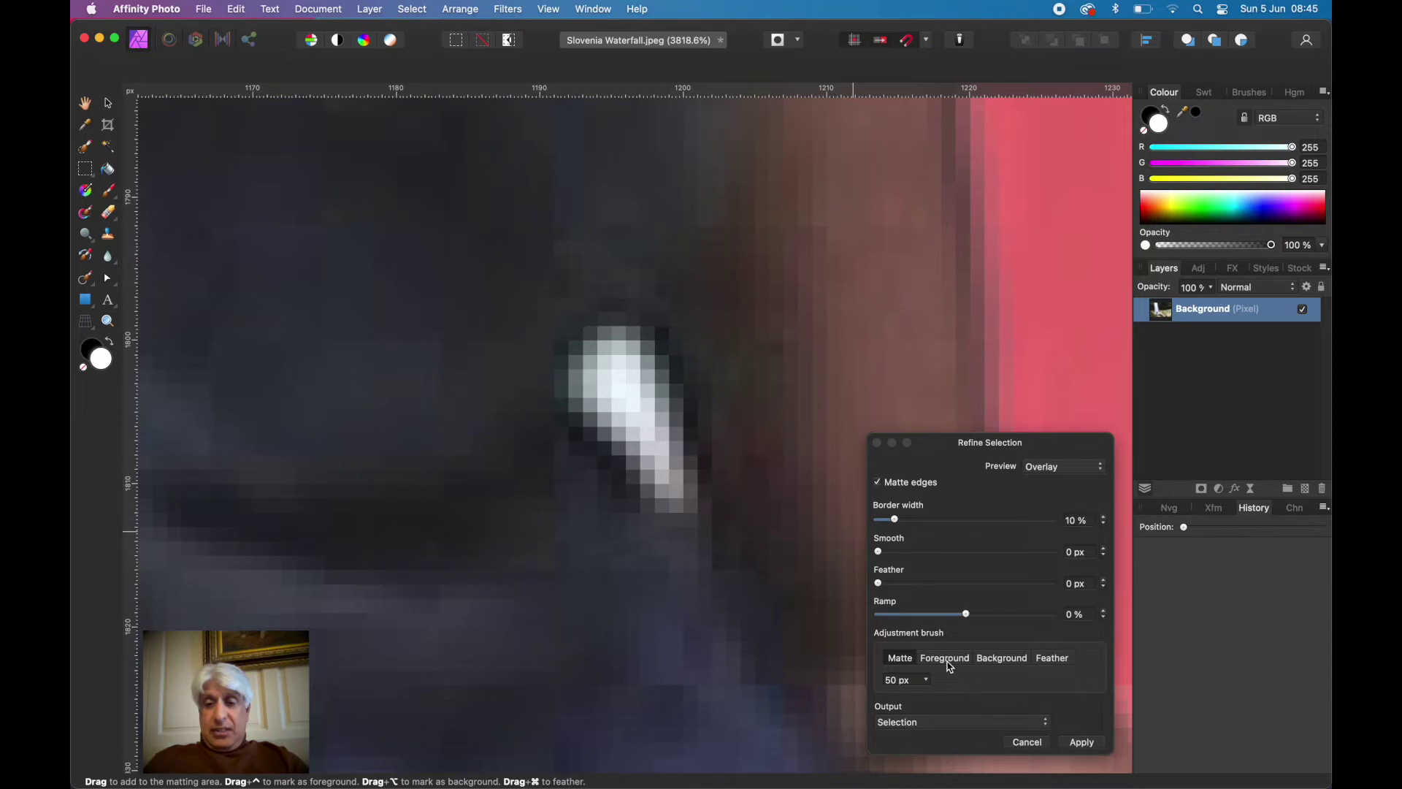
click(998, 666)
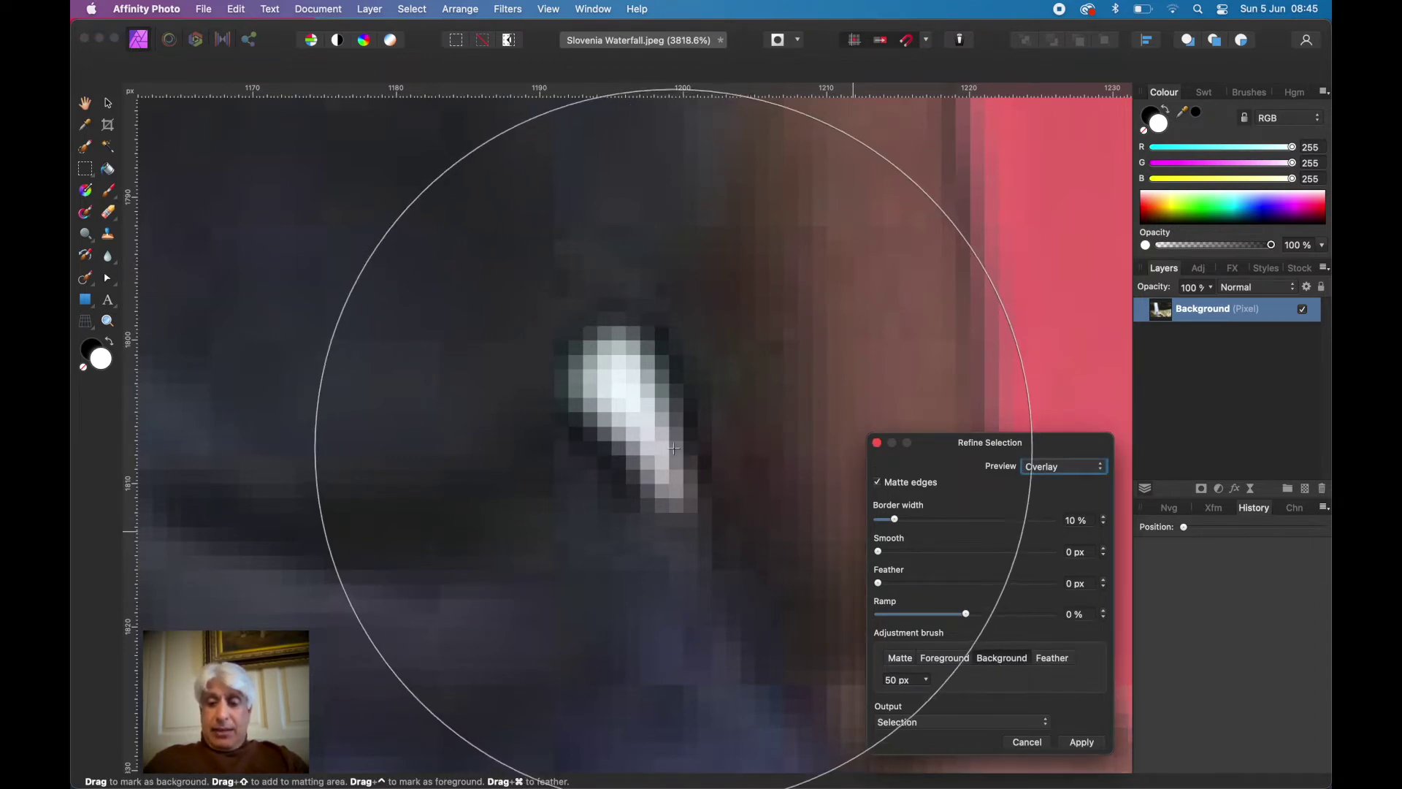
key(bracketleft)
key(bracketleft)
key(bracketleft)
key(bracketleft)
key(bracketleft)
key(bracketleft)
key(bracketleft)
key(bracketleft)
key(bracketleft)
key(bracketleft)
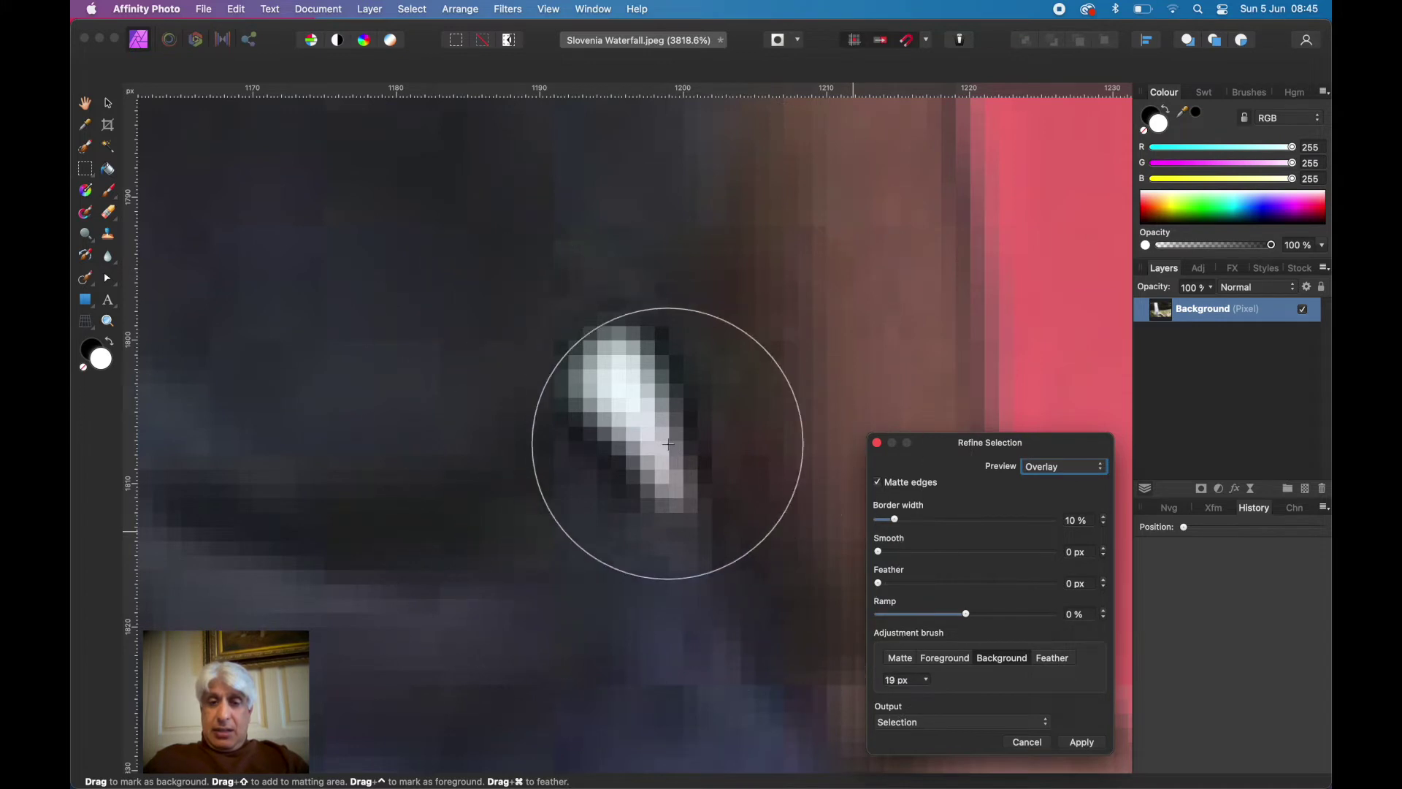
key(bracketleft)
key(bracketleft)
key(bracketleft)
key(bracketleft)
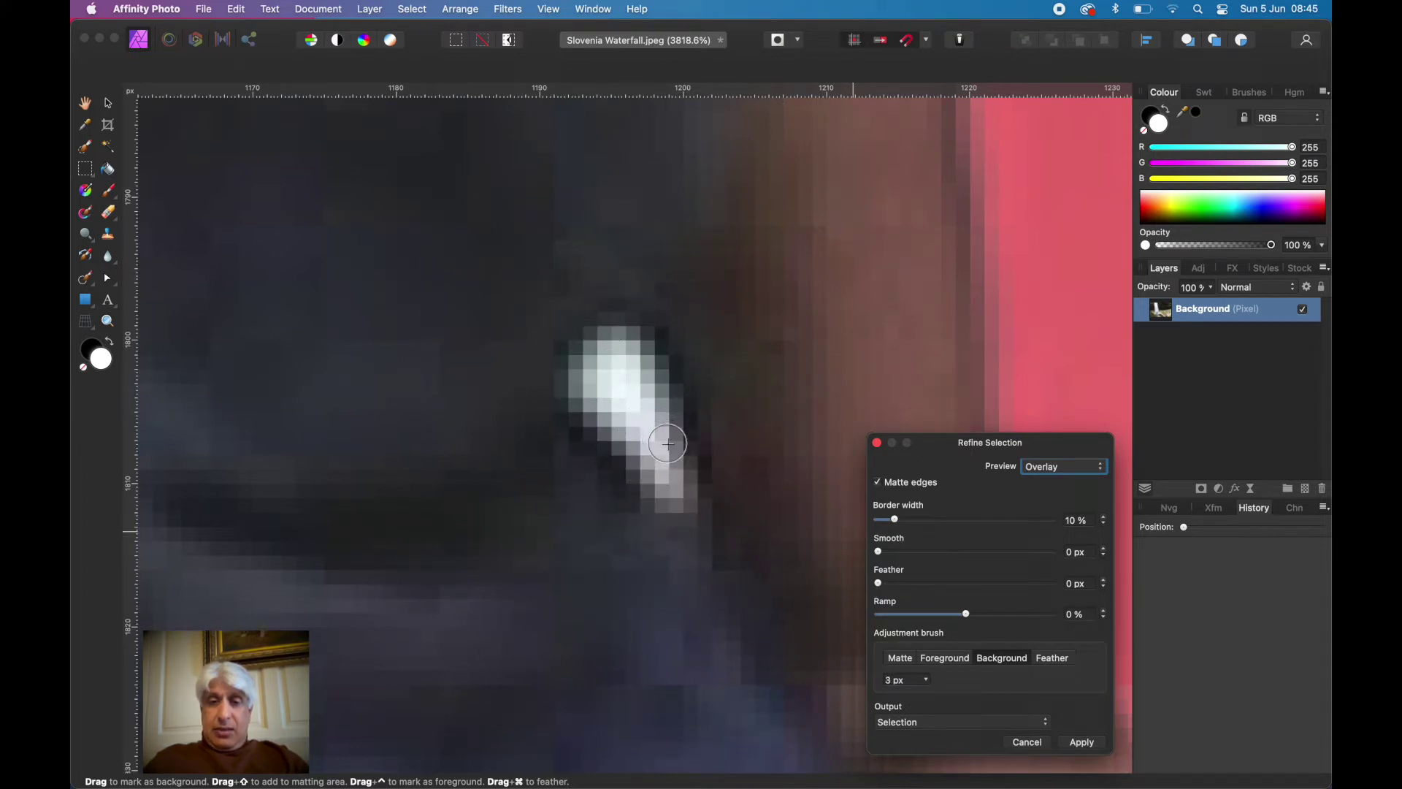
mouse_move(615, 387)
mouse_down()
mouse_move(659, 465)
mouse_move(616, 360)
mouse_move(594, 380)
mouse_move(606, 406)
mouse_up()
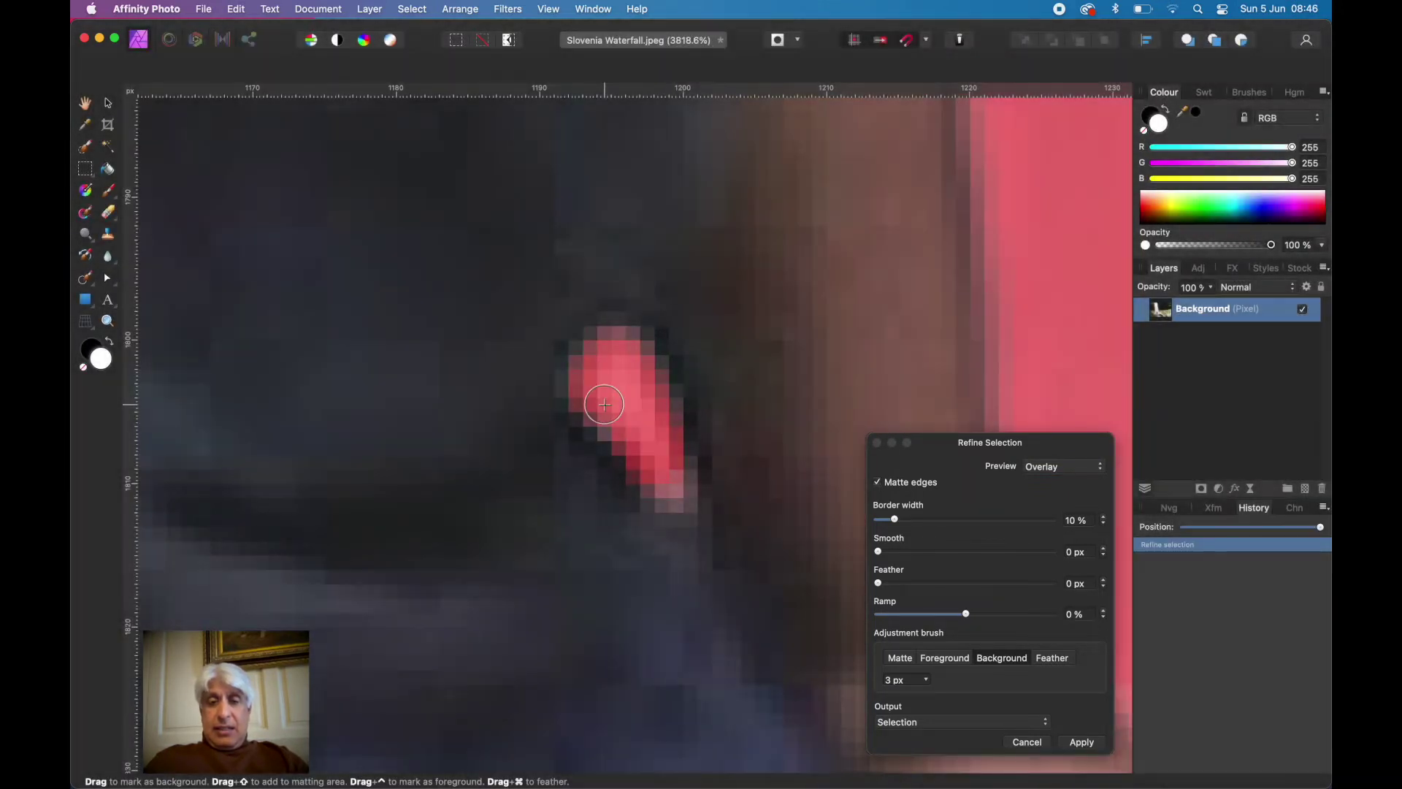
mouse_move(657, 475)
mouse_down()
mouse_move(666, 485)
mouse_move(594, 382)
mouse_up()
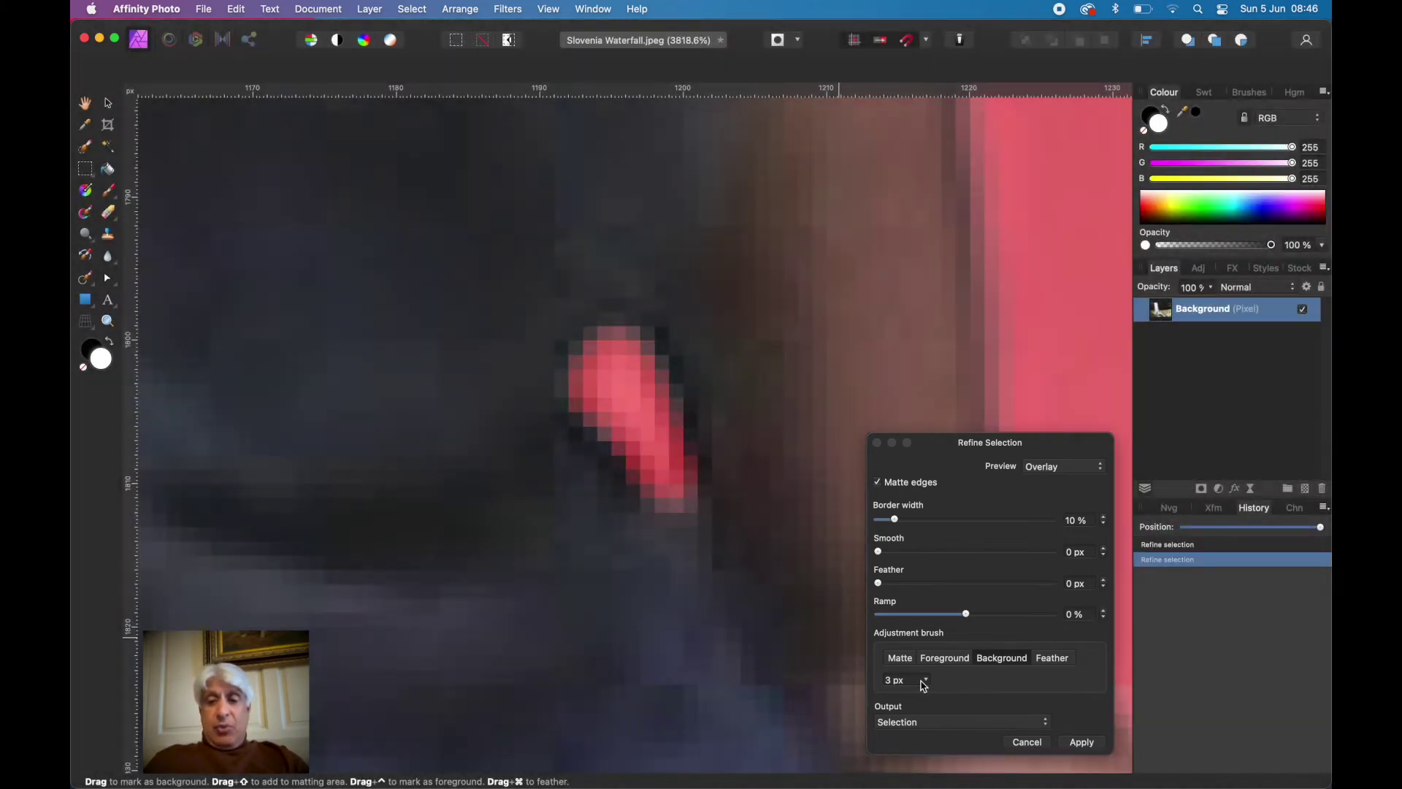
click(1018, 725)
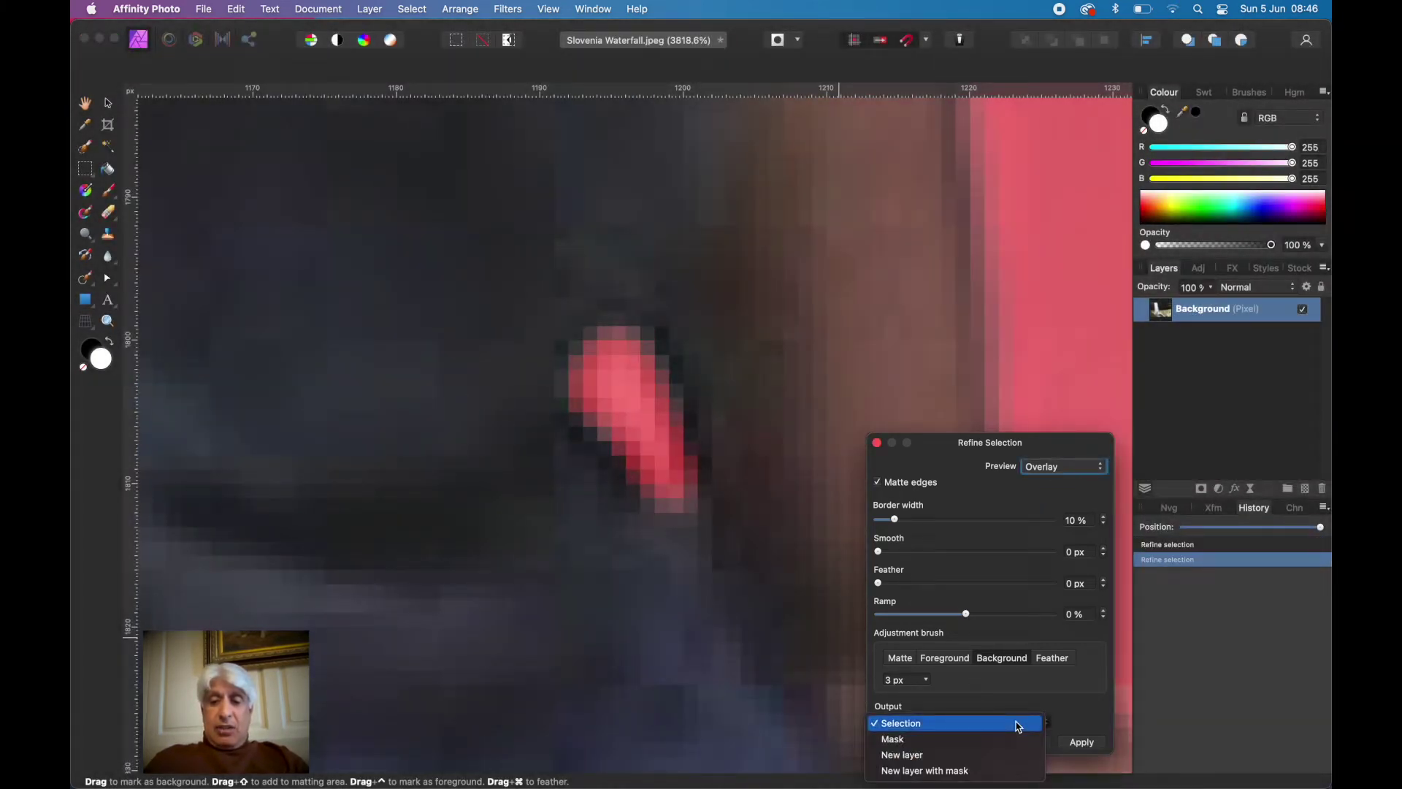
Step: Set the Refine Selection output to New layer and apply it
click(948, 754)
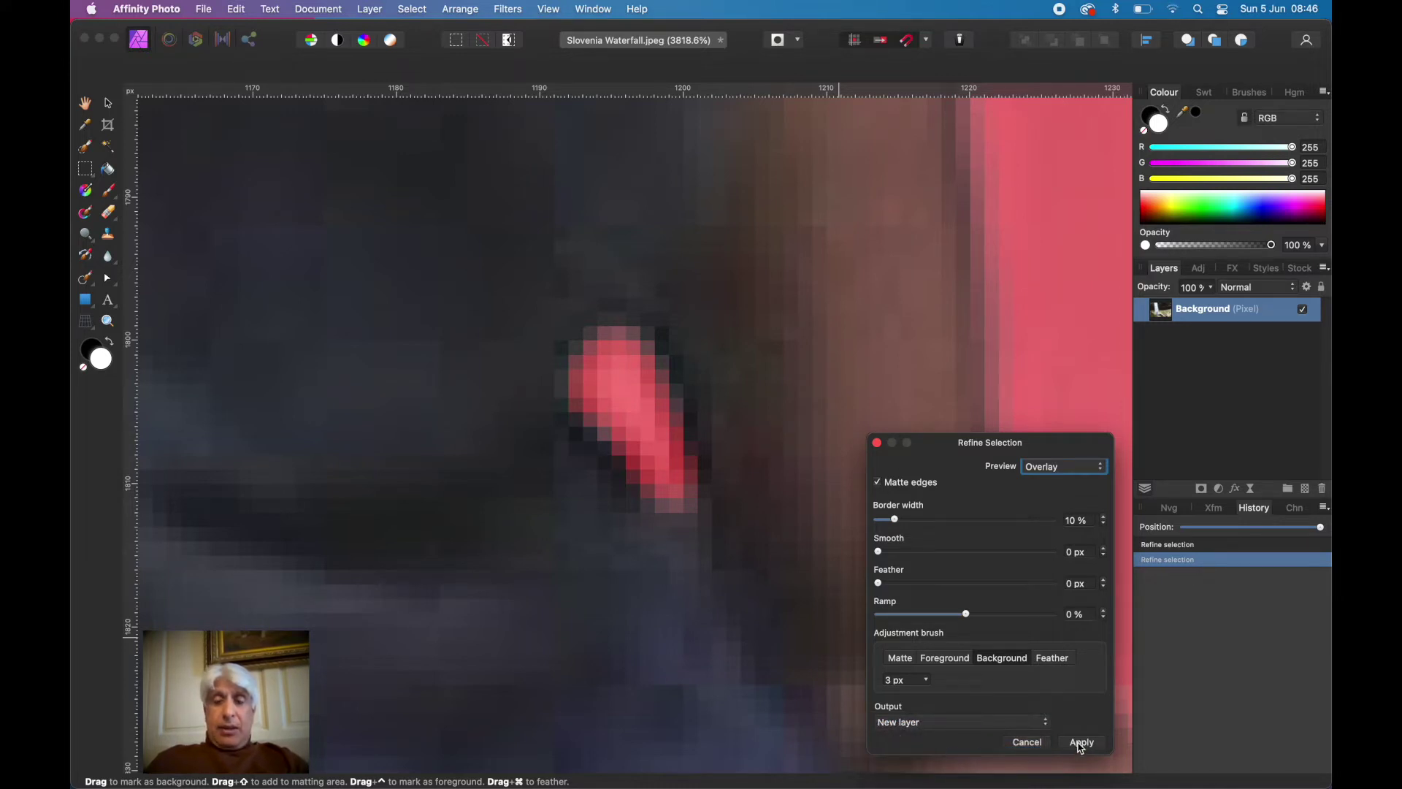
click(1080, 745)
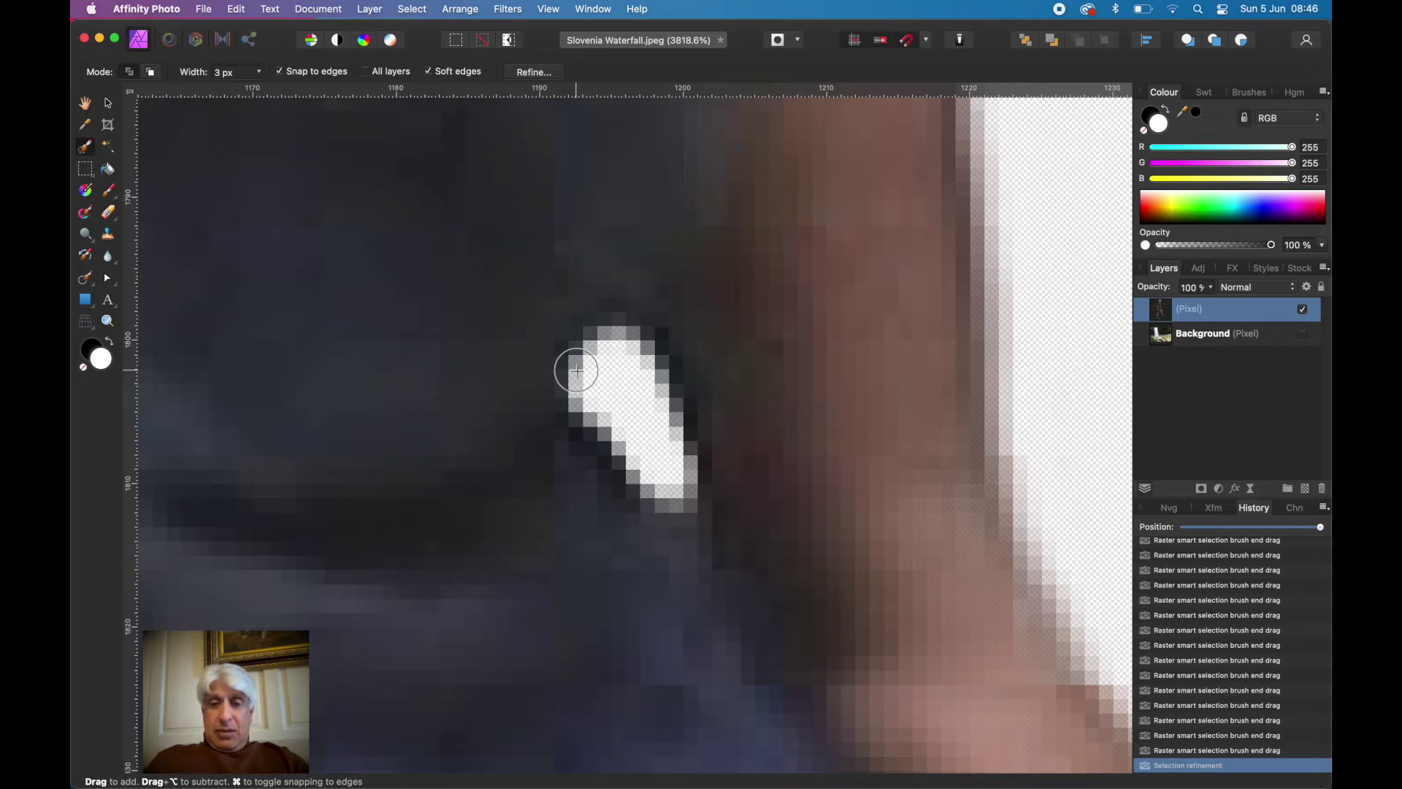
scroll(581, 374, down, 15)
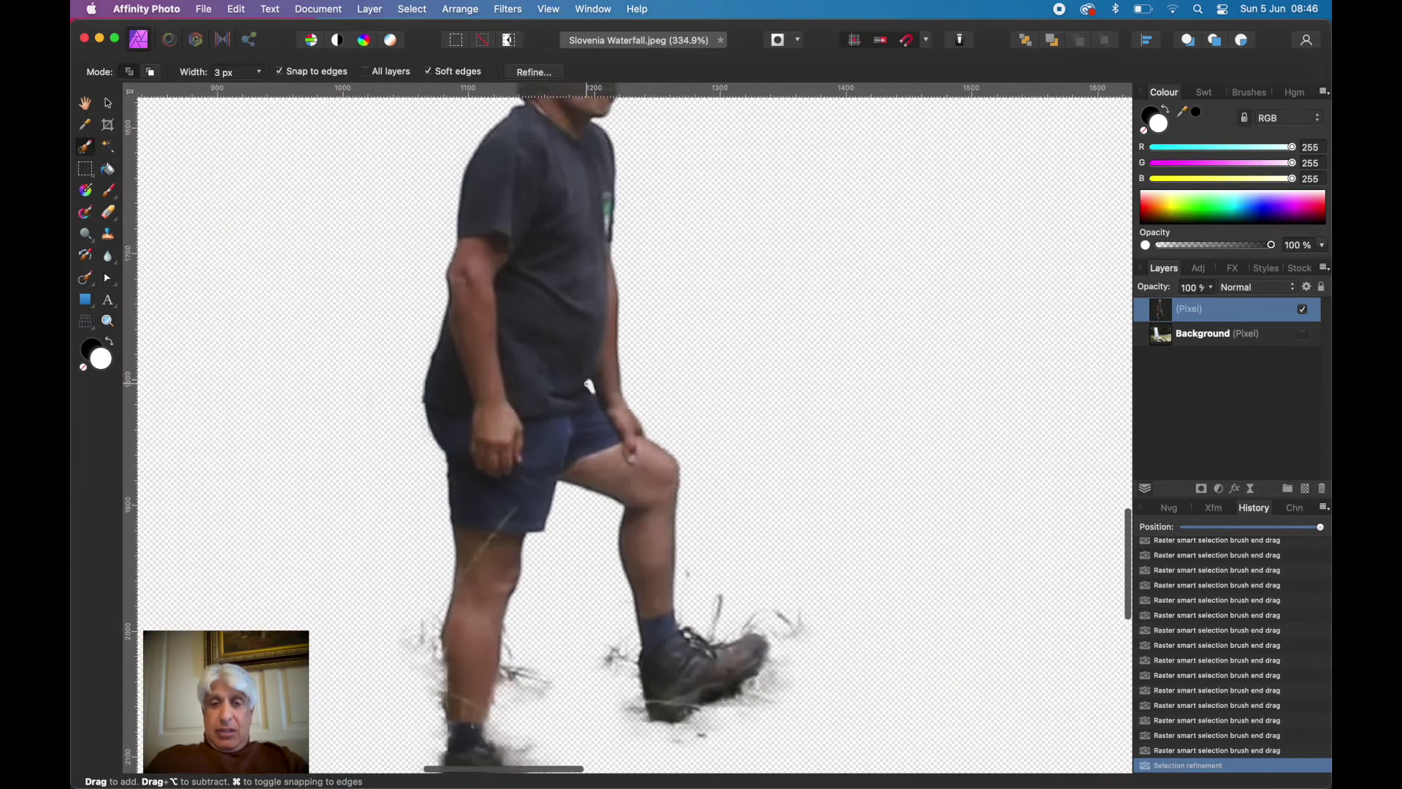
scroll(587, 382, down, 3)
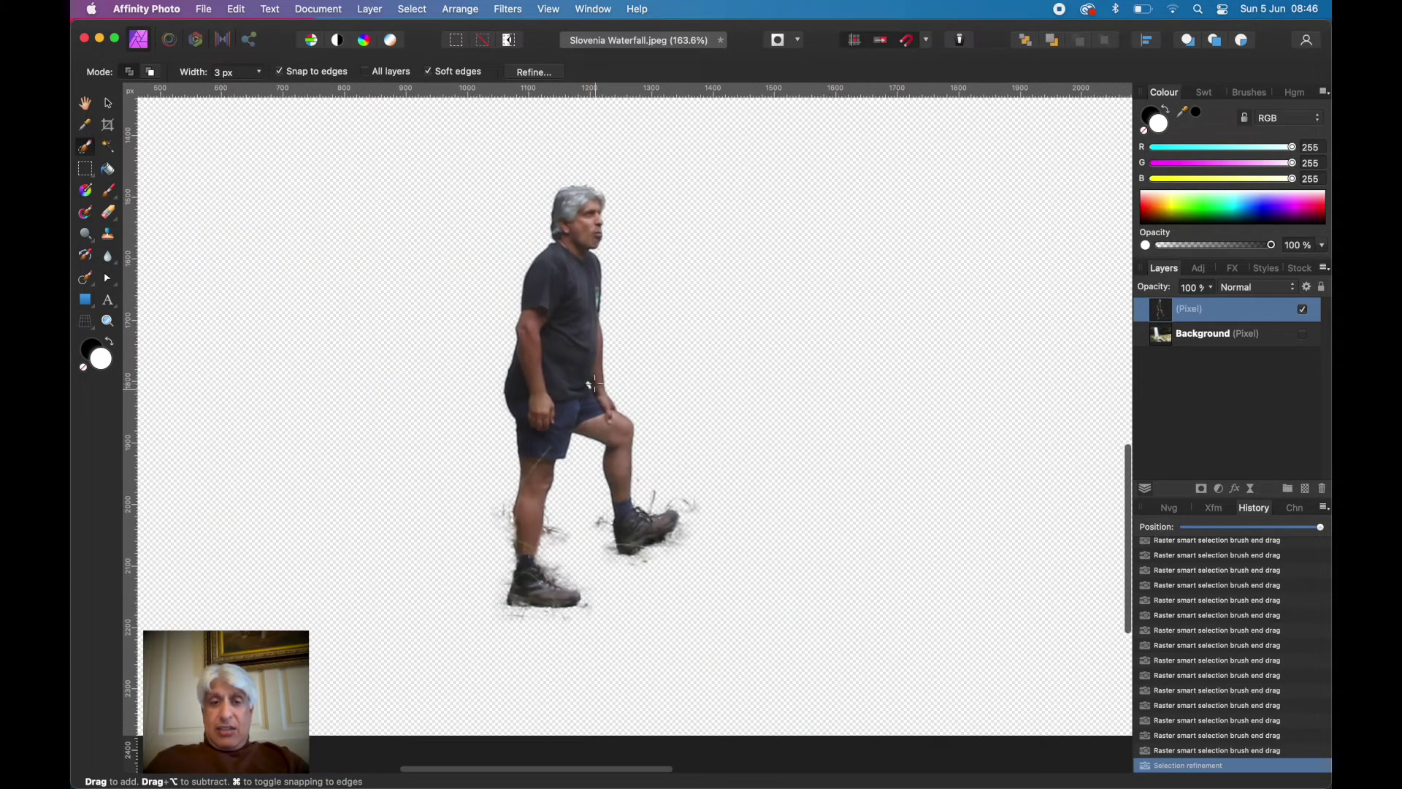
scroll(600, 330, up, 5)
scroll(601, 331, down, 5)
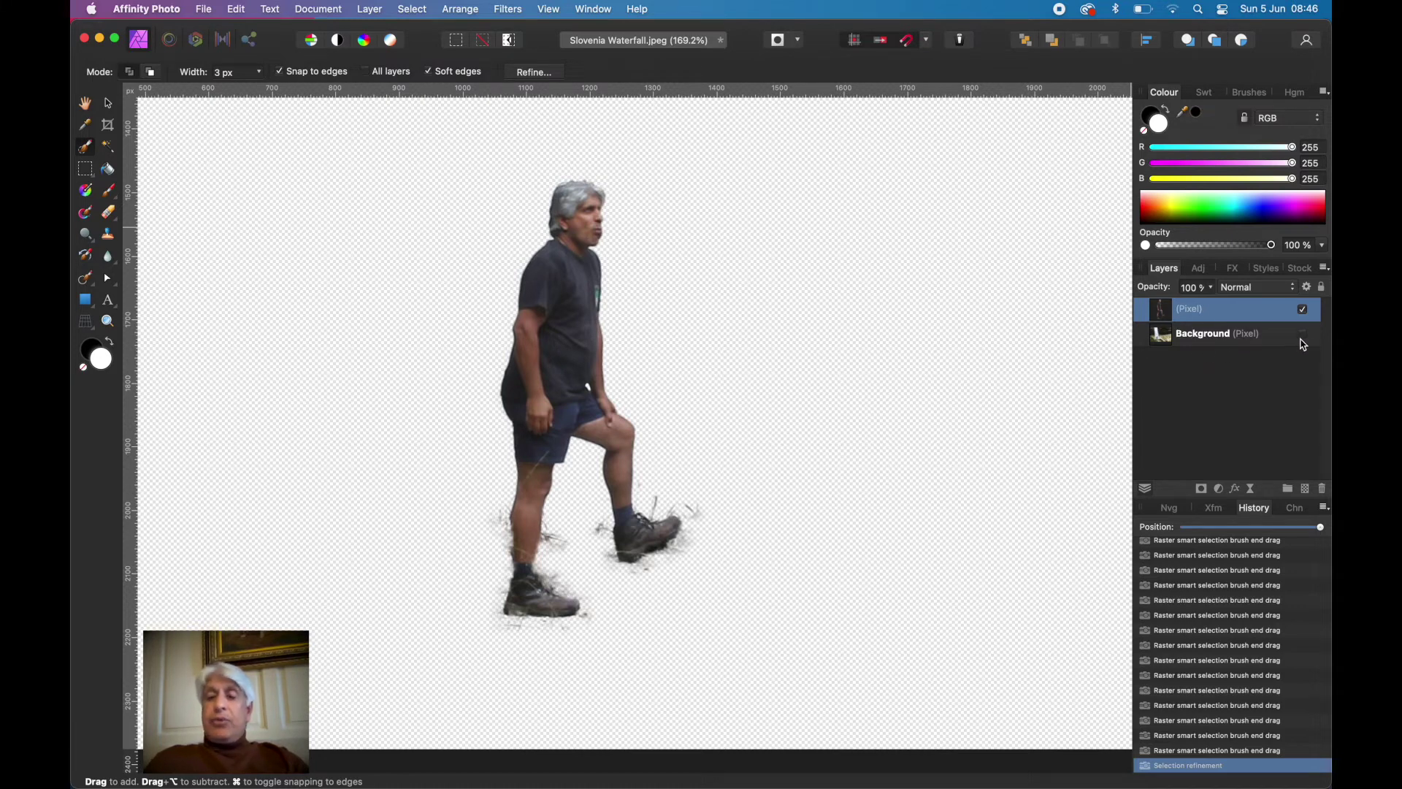
click(1303, 335)
click(1302, 334)
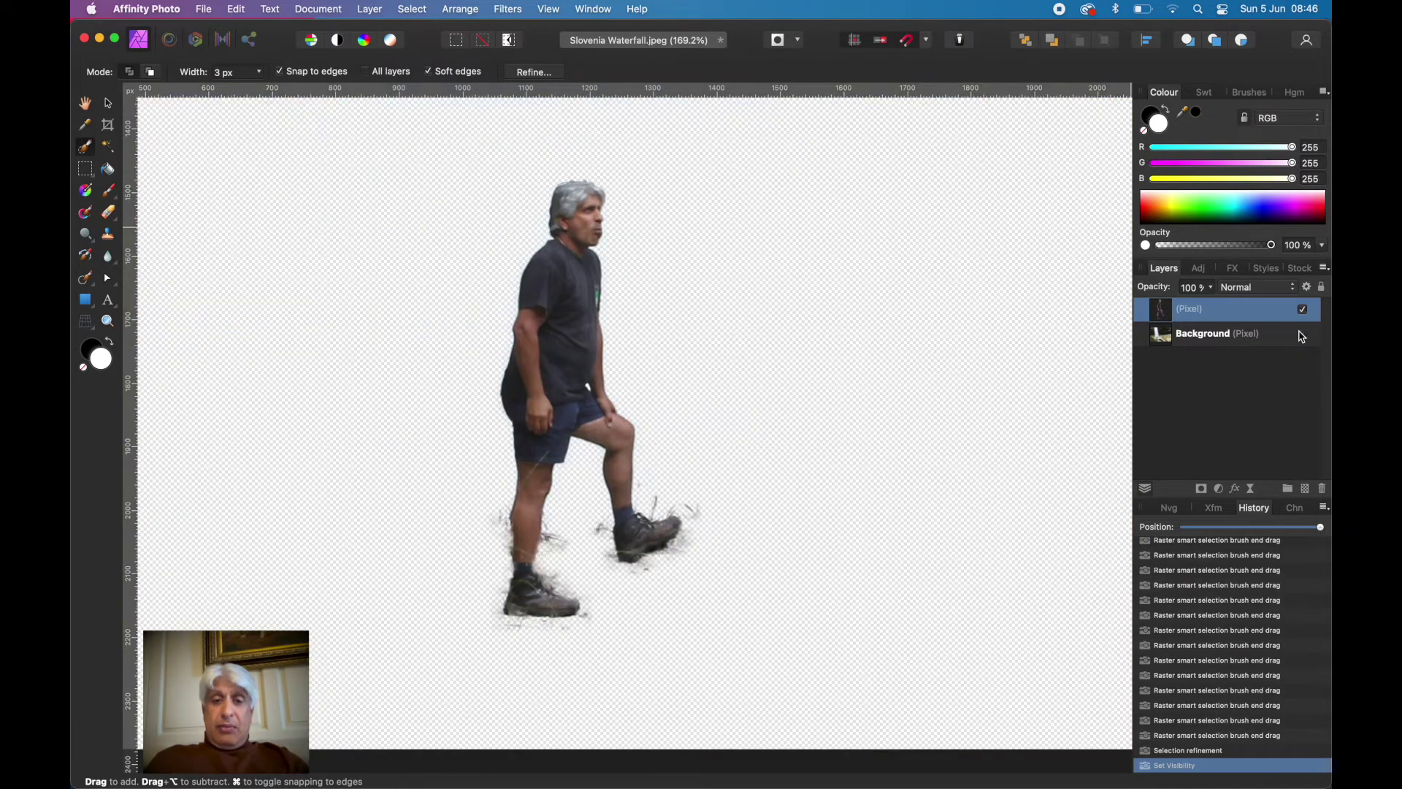
click(1303, 334)
click(1302, 334)
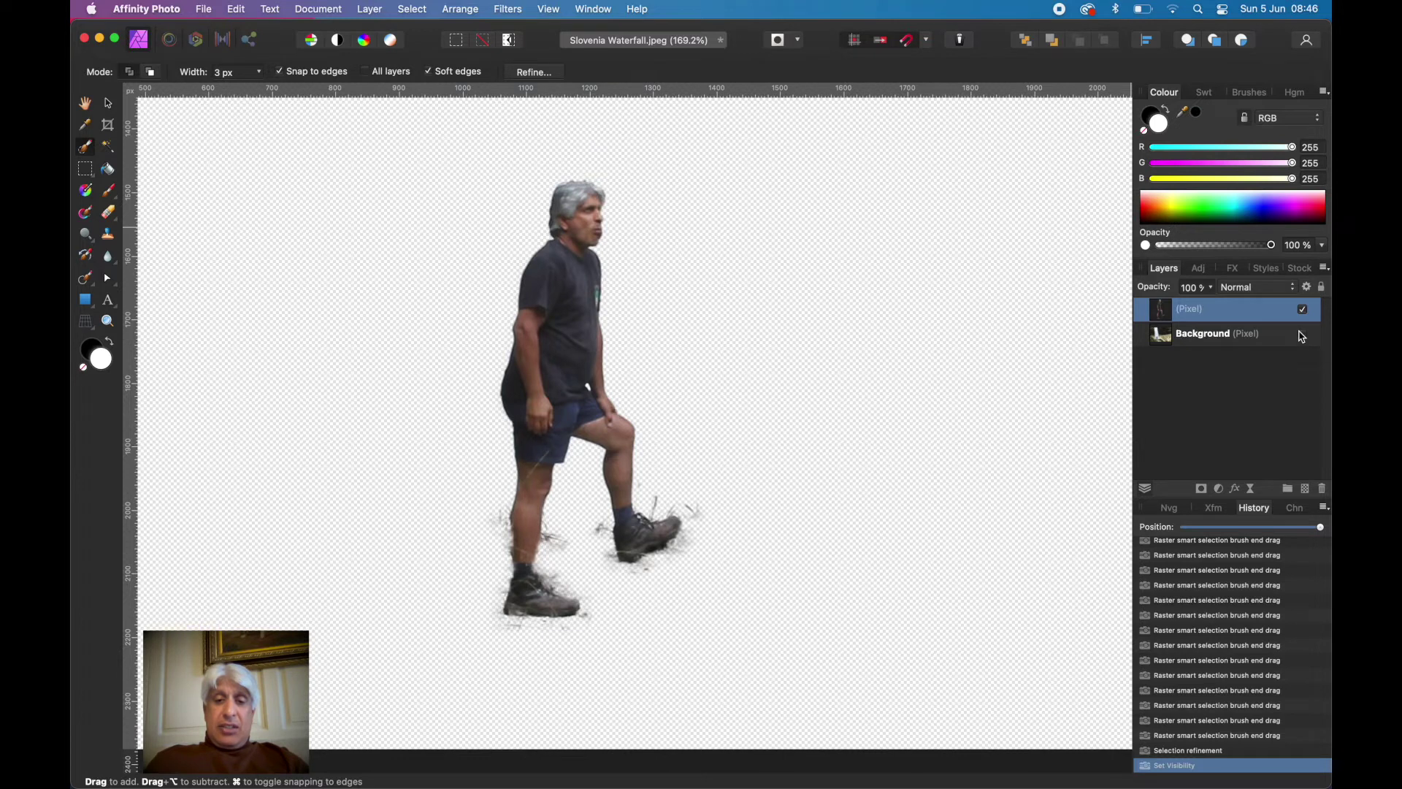
click(1303, 335)
click(1302, 335)
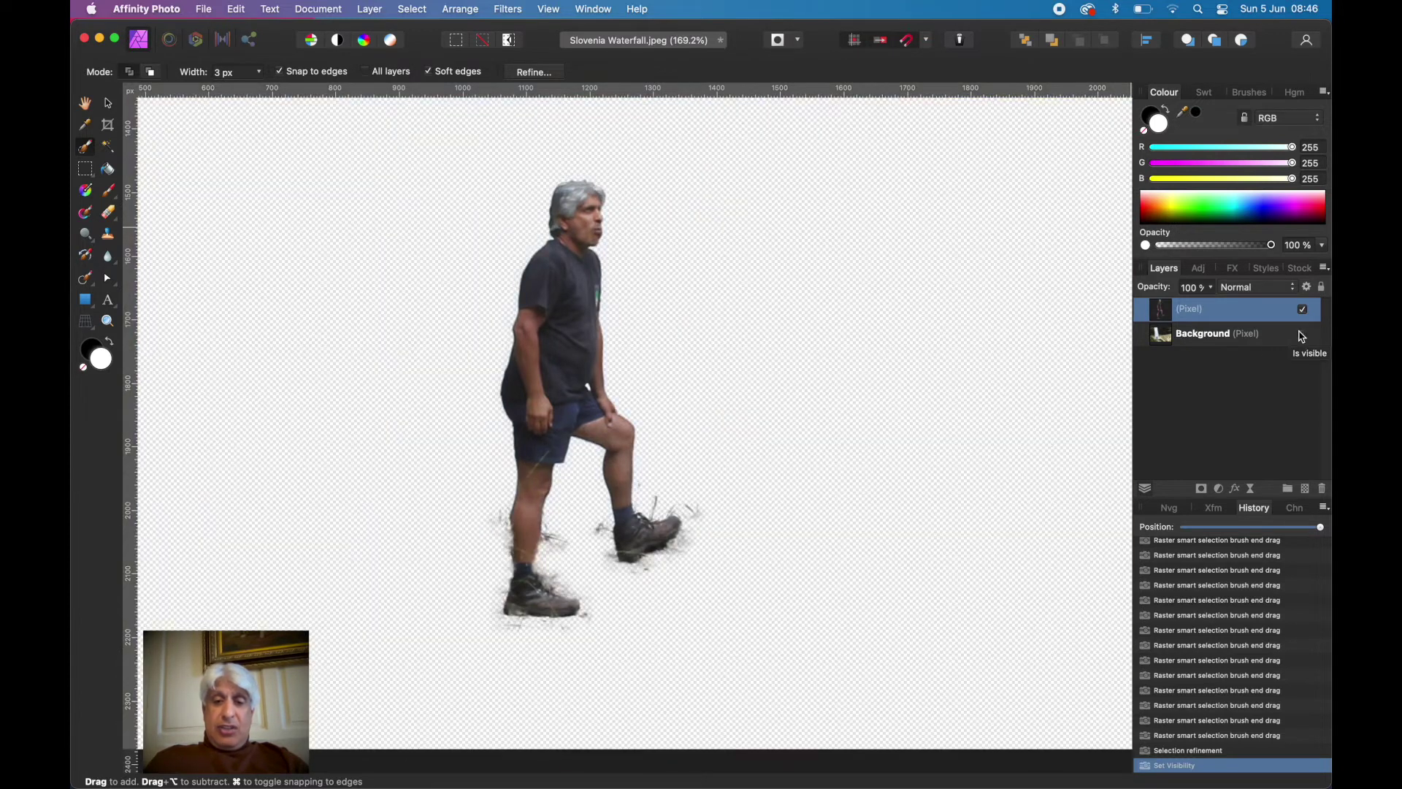
scroll(635, 547, up, 10)
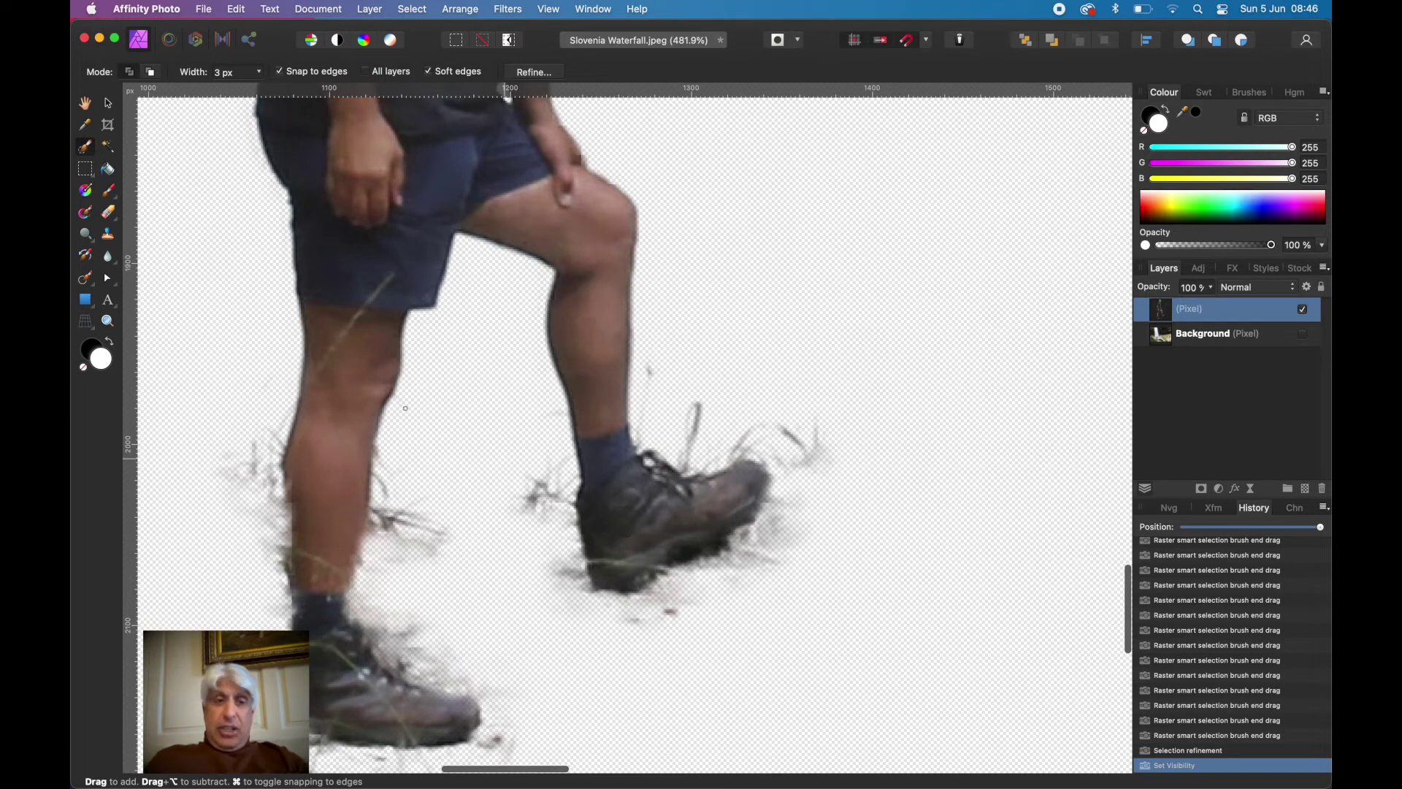
click(110, 212)
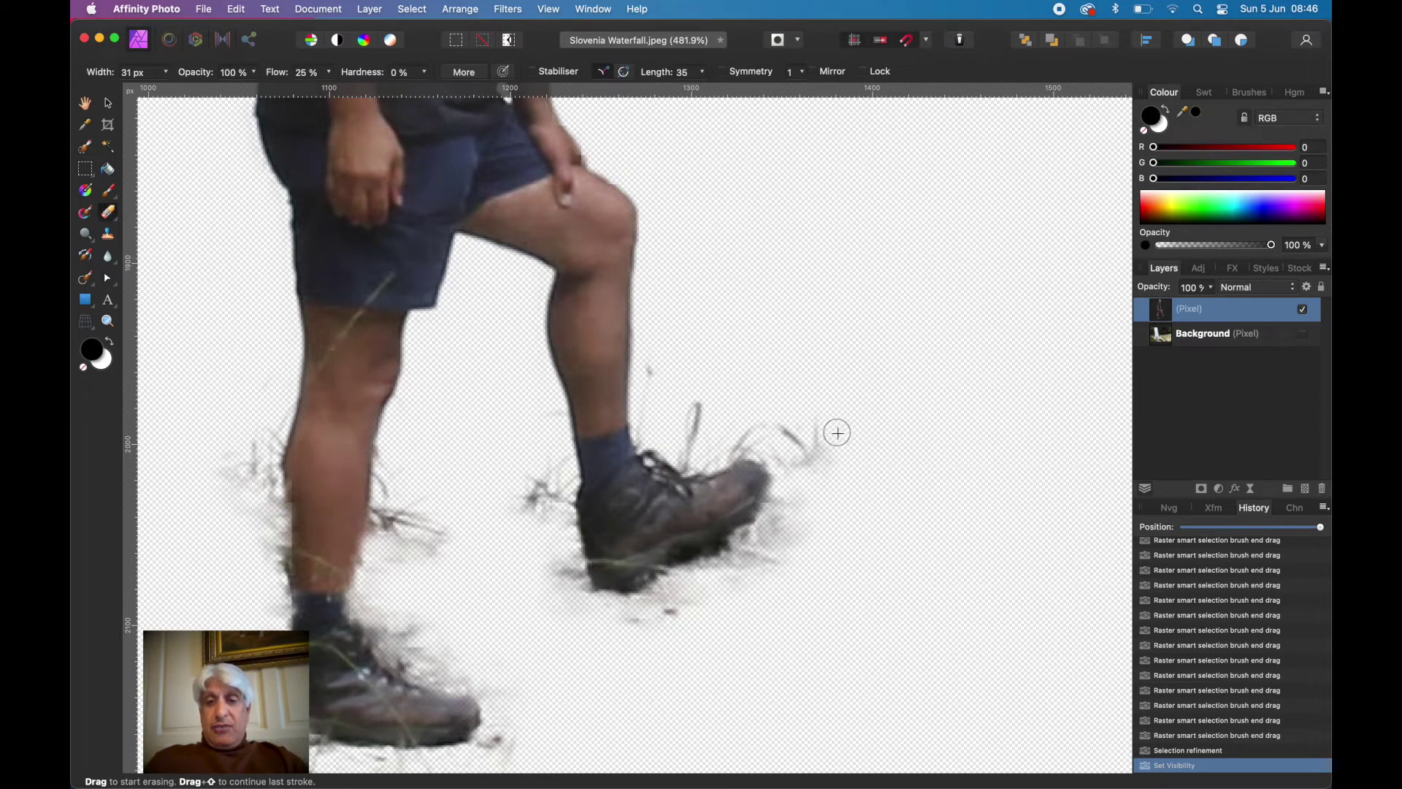
Step: Erase the stray grass strands beside the raised shoe and along the left shin
mouse_move(832, 432)
mouse_down()
mouse_move(839, 467)
mouse_move(799, 422)
mouse_move(795, 438)
mouse_move(727, 443)
mouse_move(656, 360)
mouse_move(649, 430)
mouse_move(685, 454)
mouse_move(705, 437)
mouse_move(694, 459)
mouse_move(748, 441)
mouse_move(775, 453)
mouse_move(792, 498)
mouse_move(810, 490)
mouse_move(804, 526)
mouse_move(817, 519)
mouse_move(774, 574)
mouse_move(779, 507)
mouse_move(759, 535)
mouse_move(779, 494)
mouse_move(732, 552)
mouse_move(746, 548)
mouse_move(669, 582)
mouse_move(654, 604)
mouse_move(688, 591)
mouse_move(672, 613)
mouse_move(613, 623)
mouse_move(657, 610)
mouse_move(602, 606)
mouse_move(563, 567)
mouse_move(575, 589)
mouse_move(548, 607)
mouse_move(552, 416)
mouse_move(551, 491)
mouse_move(529, 489)
mouse_move(423, 551)
mouse_move(438, 507)
mouse_move(388, 492)
mouse_move(388, 457)
mouse_move(384, 570)
mouse_move(407, 554)
mouse_move(372, 598)
mouse_move(449, 681)
mouse_move(400, 660)
mouse_move(441, 654)
mouse_move(409, 601)
mouse_move(503, 686)
mouse_move(463, 676)
mouse_move(497, 754)
mouse_move(273, 780)
mouse_up()
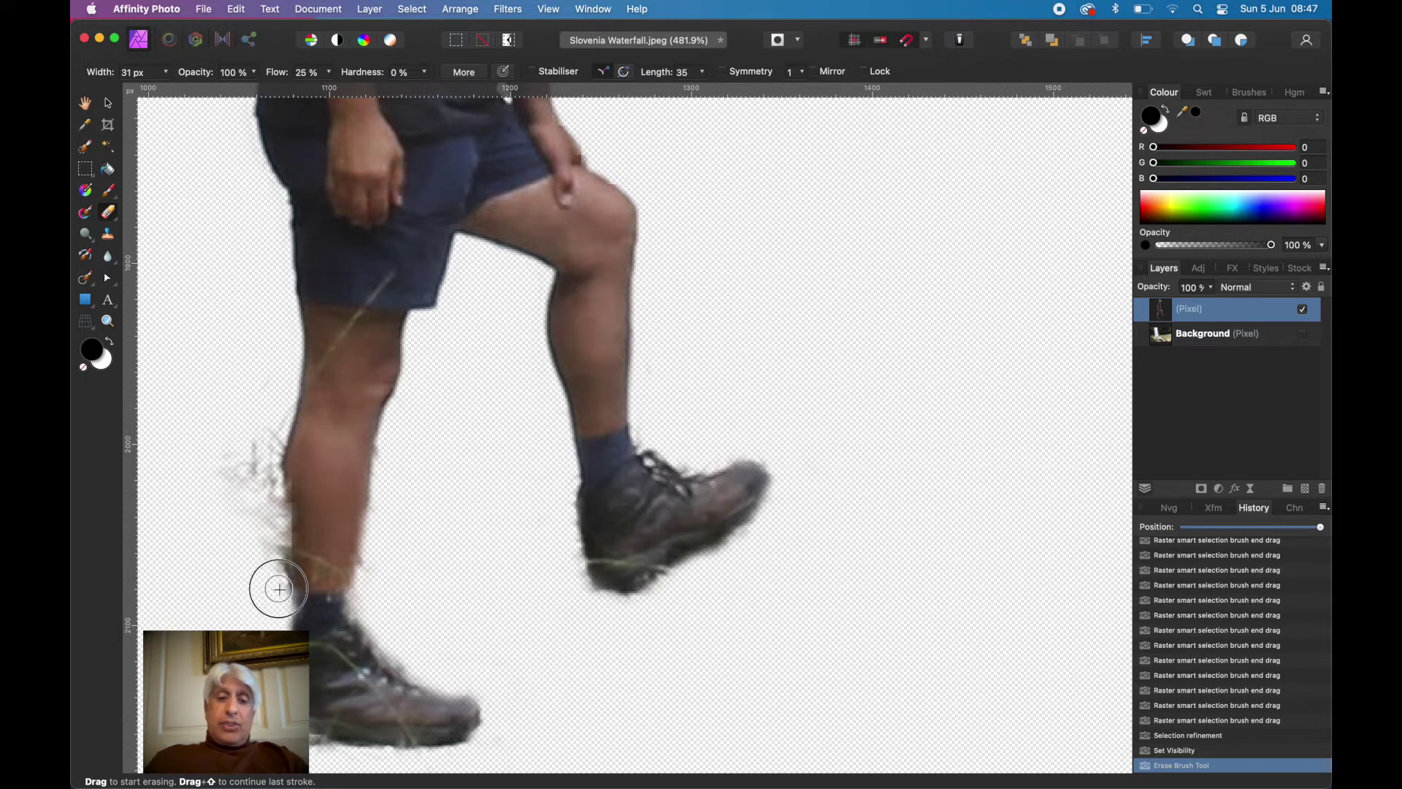
mouse_move(272, 529)
mouse_down()
mouse_move(278, 415)
mouse_move(255, 486)
mouse_move(238, 497)
mouse_move(230, 455)
mouse_move(221, 473)
mouse_move(264, 516)
mouse_move(236, 532)
mouse_move(235, 484)
mouse_move(426, 478)
mouse_up()
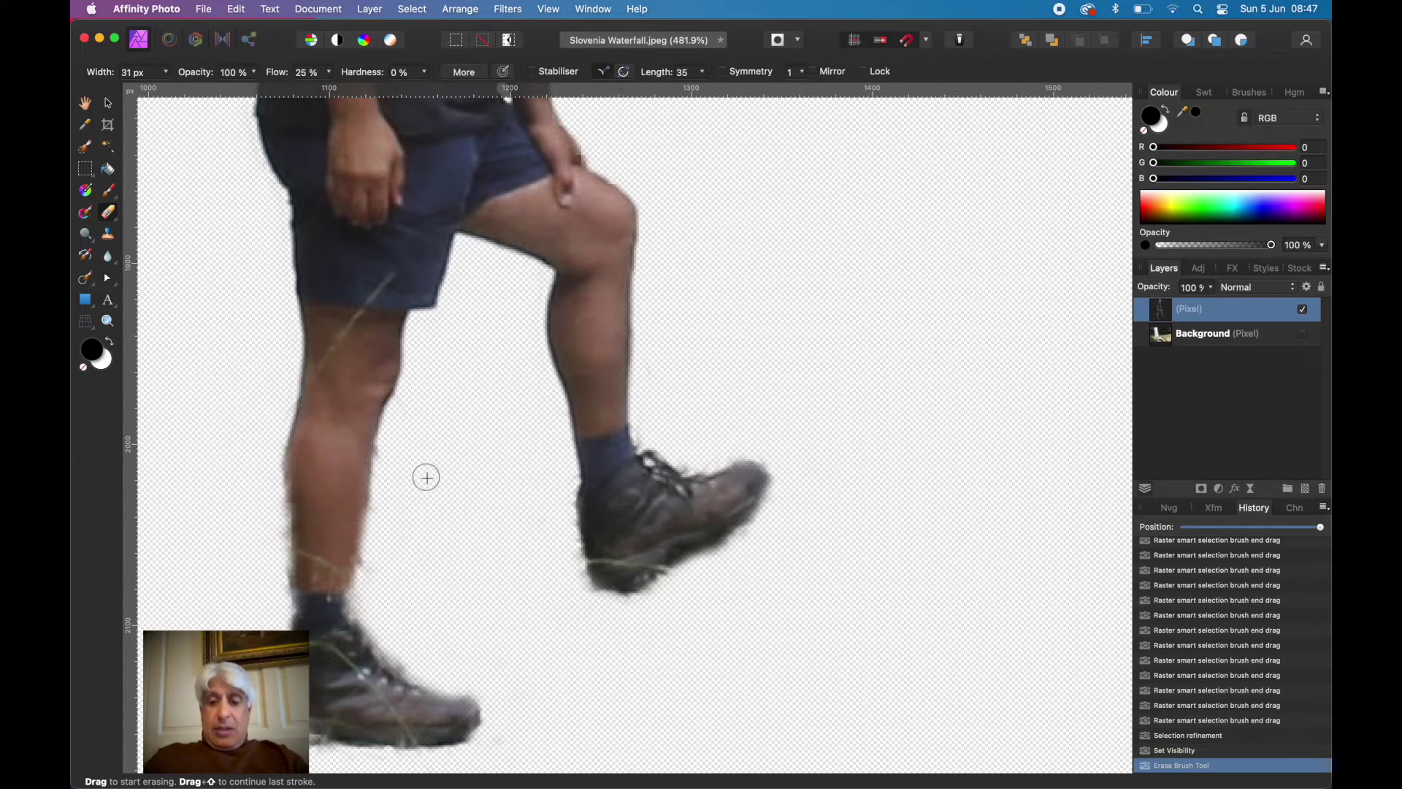
Step: Fit the image to the window and make the waterfall Background layer visible again
key(super+0)
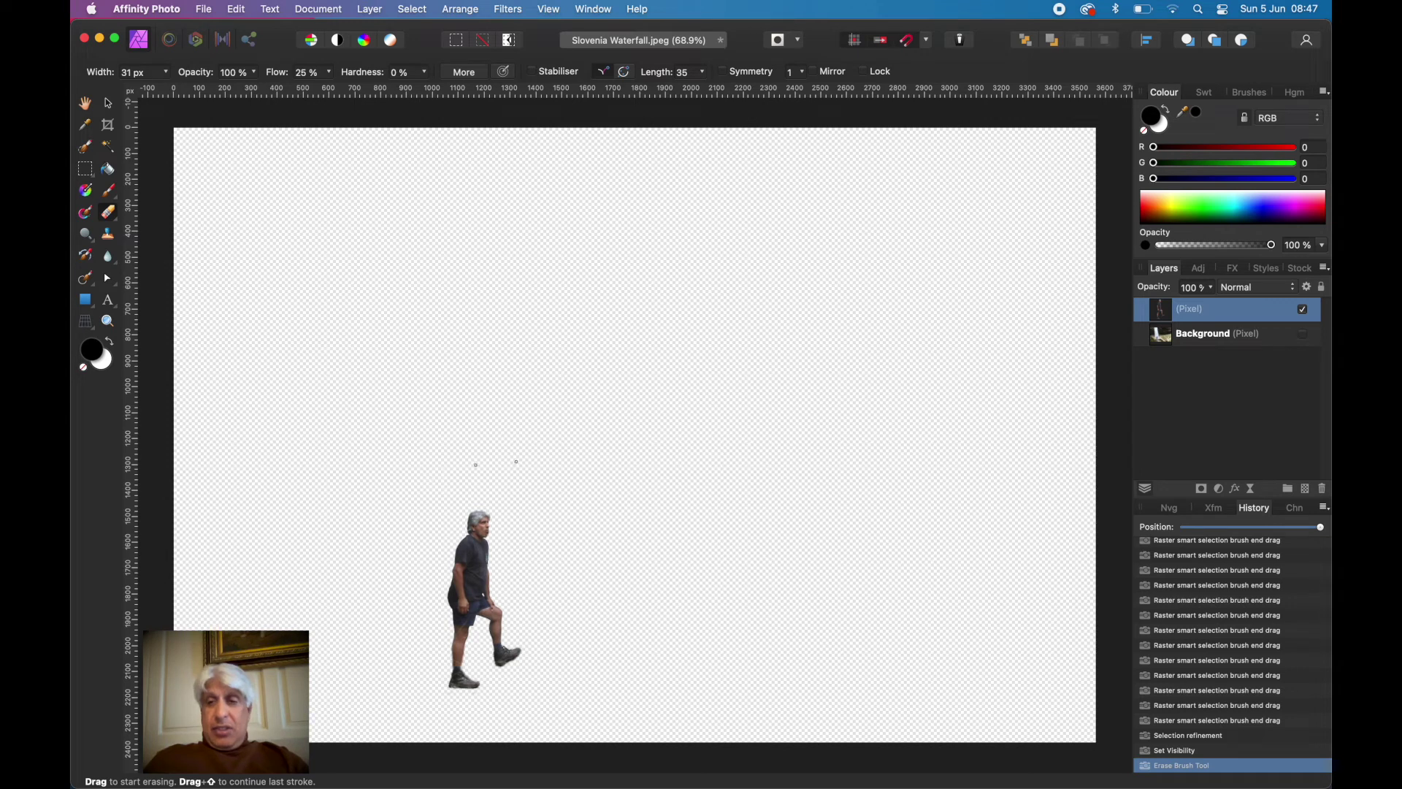
click(1304, 335)
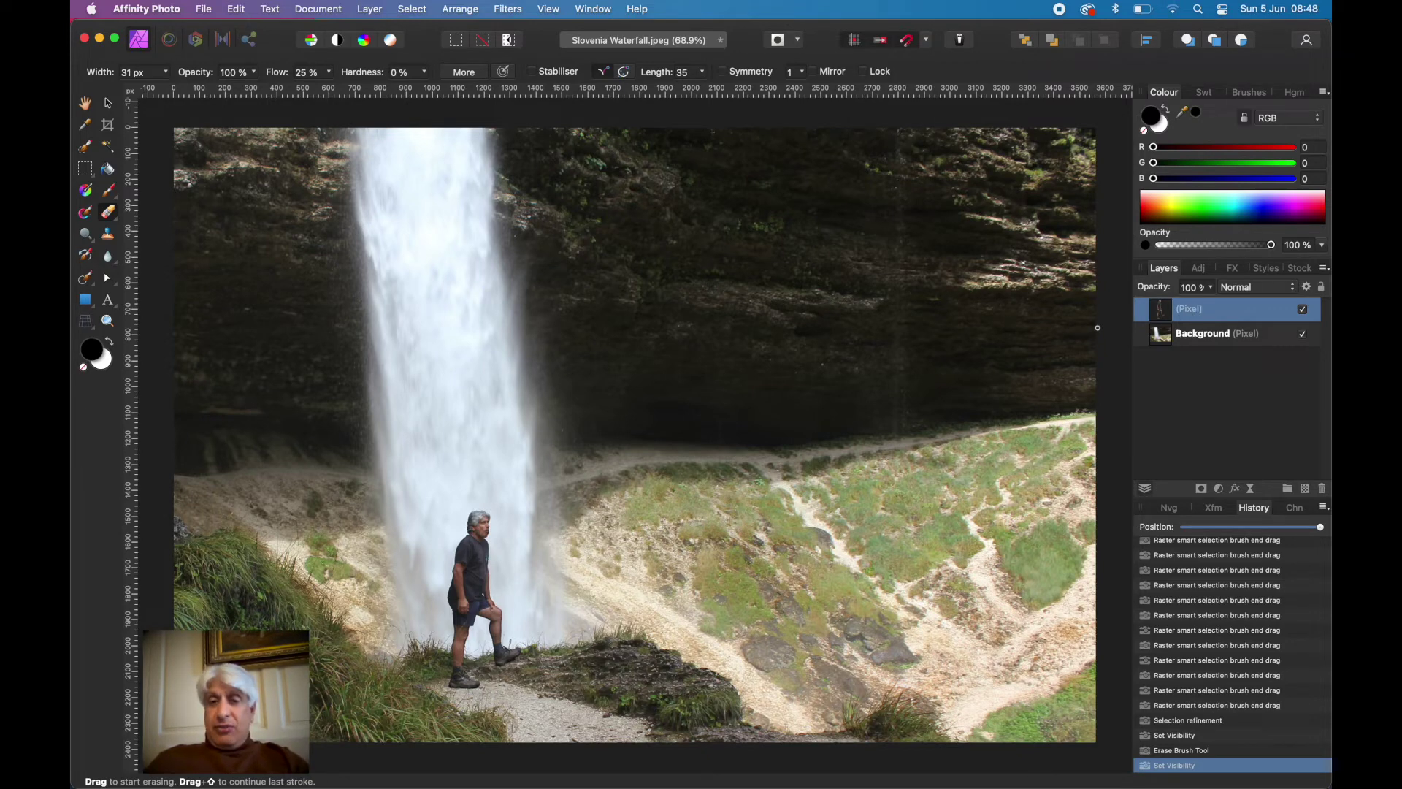
click(1219, 490)
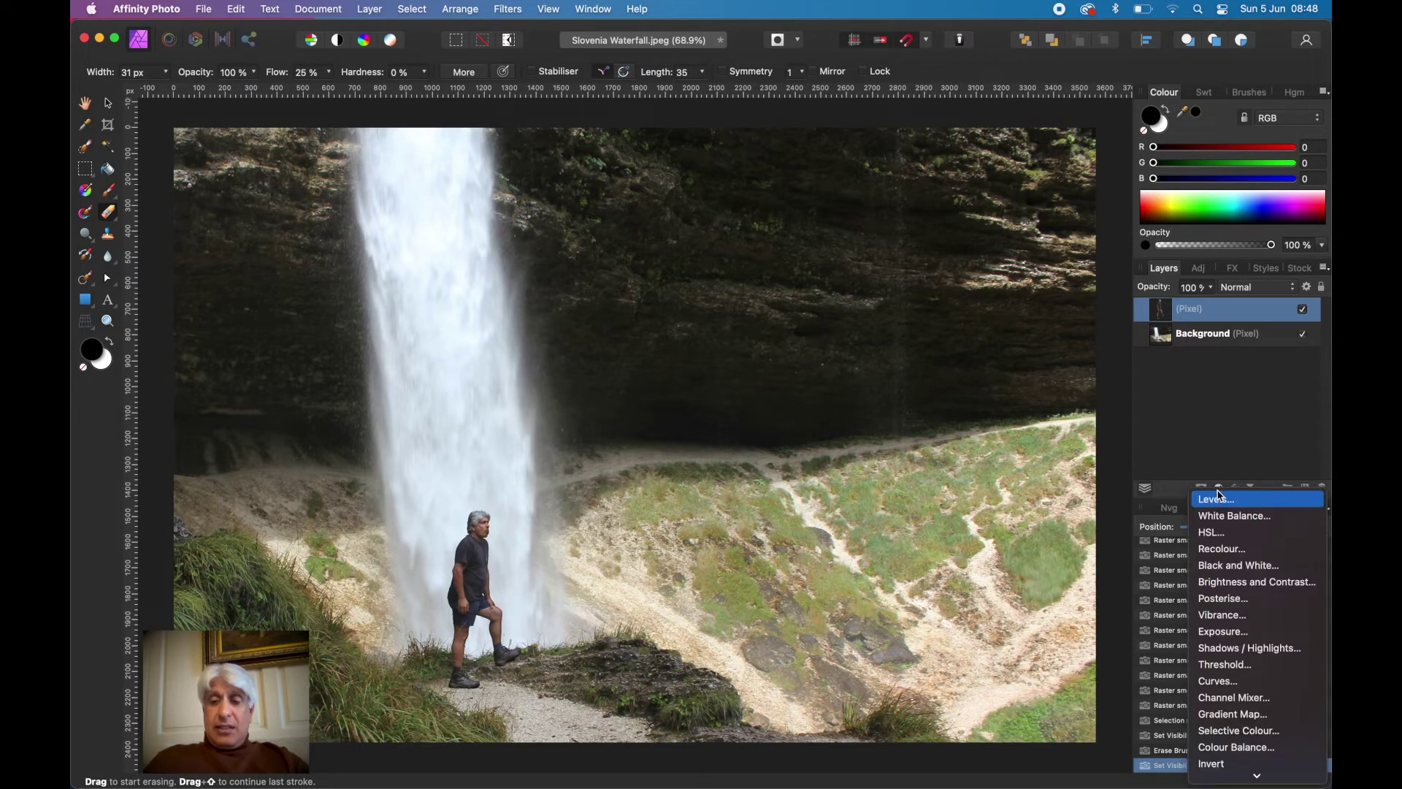
Step: Add a Black & White adjustment and nest it in the Background layer so only the waterfall turns grey
click(1219, 567)
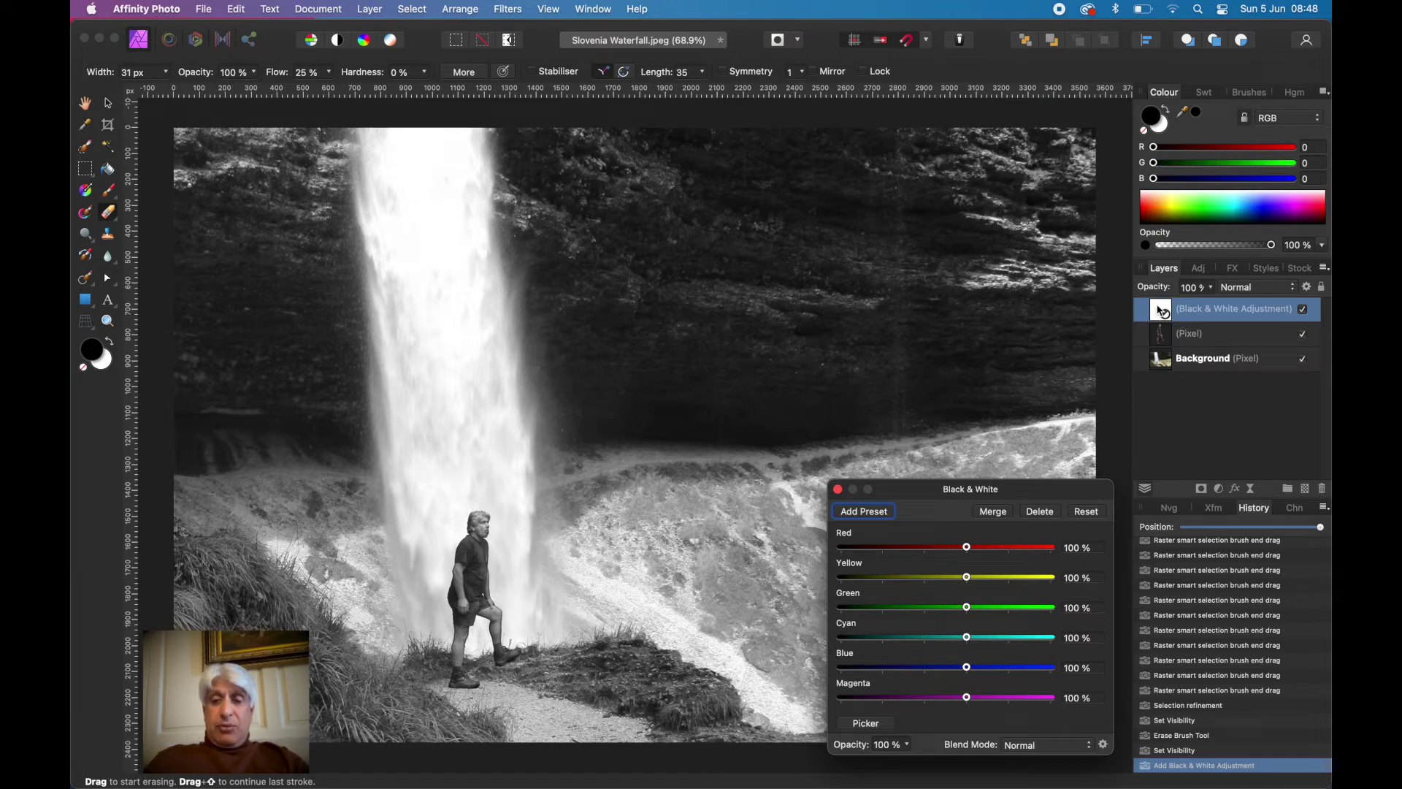
drag(1164, 312, 1206, 348)
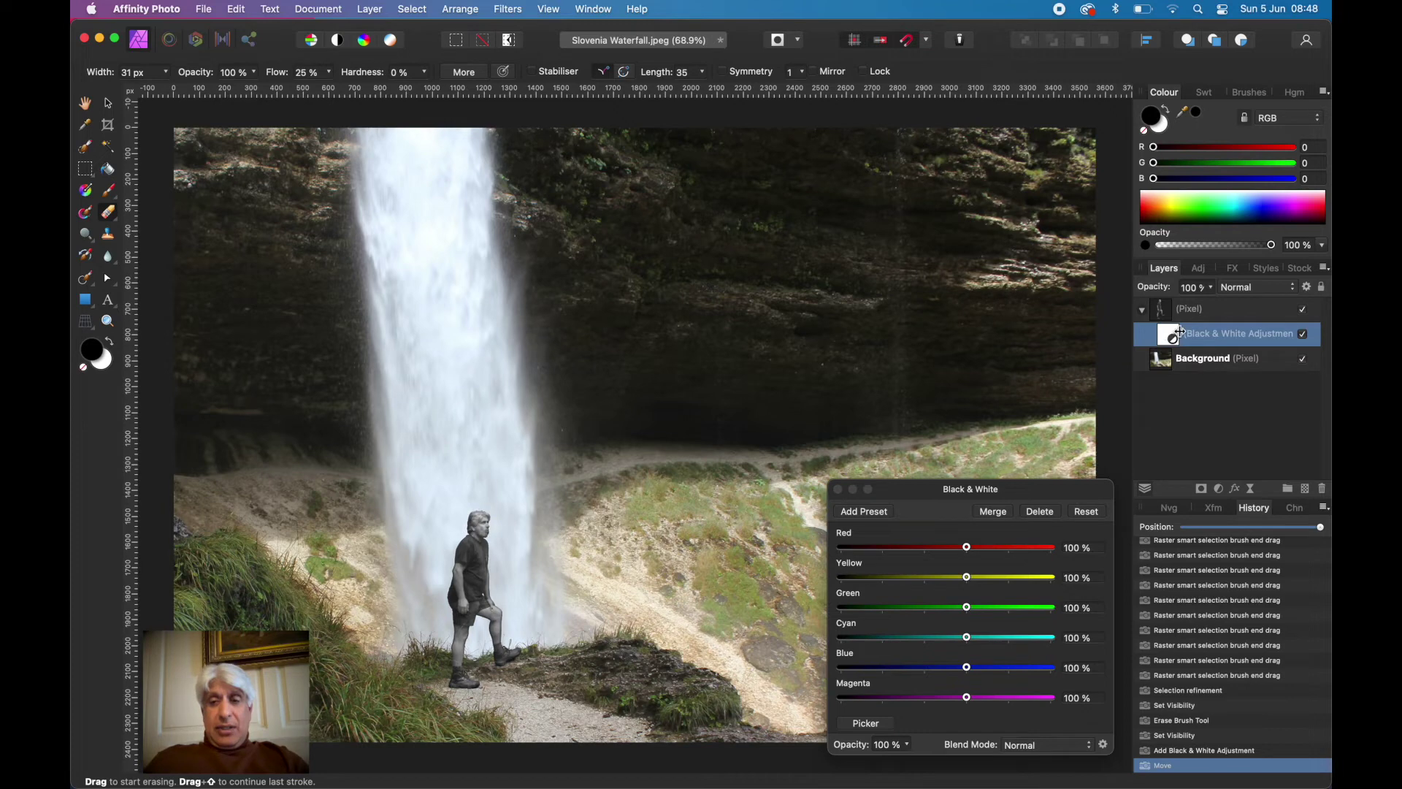
drag(1166, 334, 1201, 372)
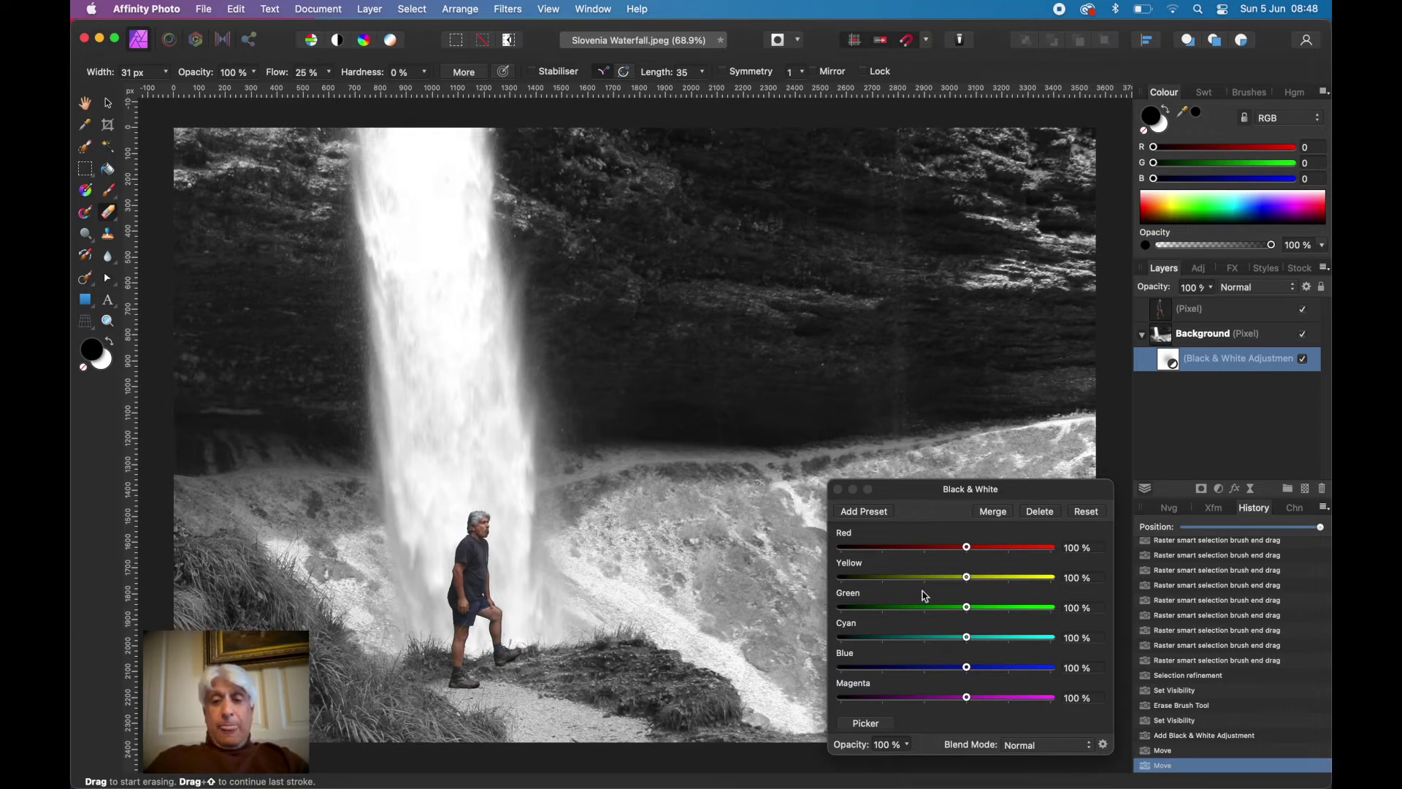
Step: Move the Black & White adjustment onto the man's layer and set its Red channel to 72%
mouse_move(968, 552)
mouse_down()
mouse_move(984, 546)
mouse_move(943, 548)
mouse_up()
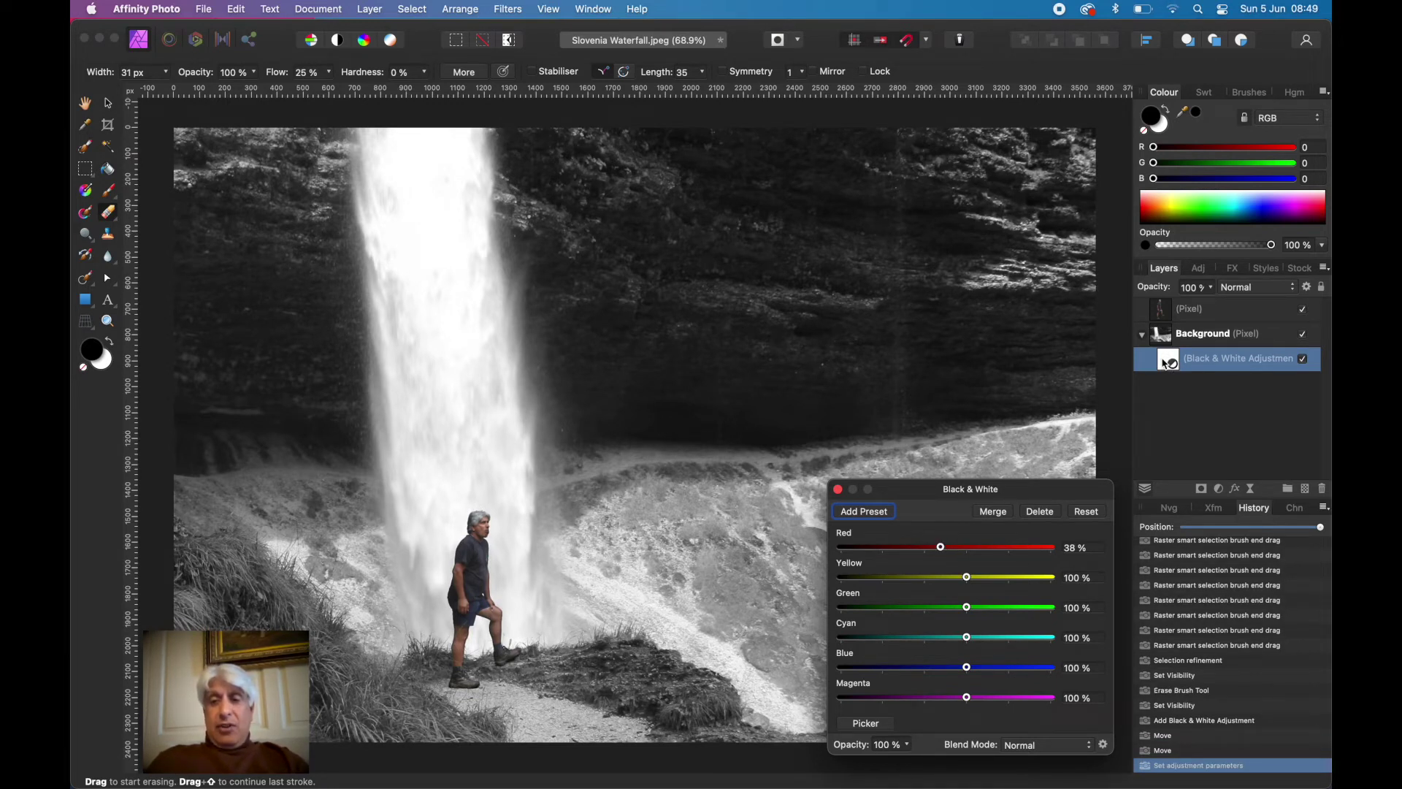
drag(1168, 363, 1203, 322)
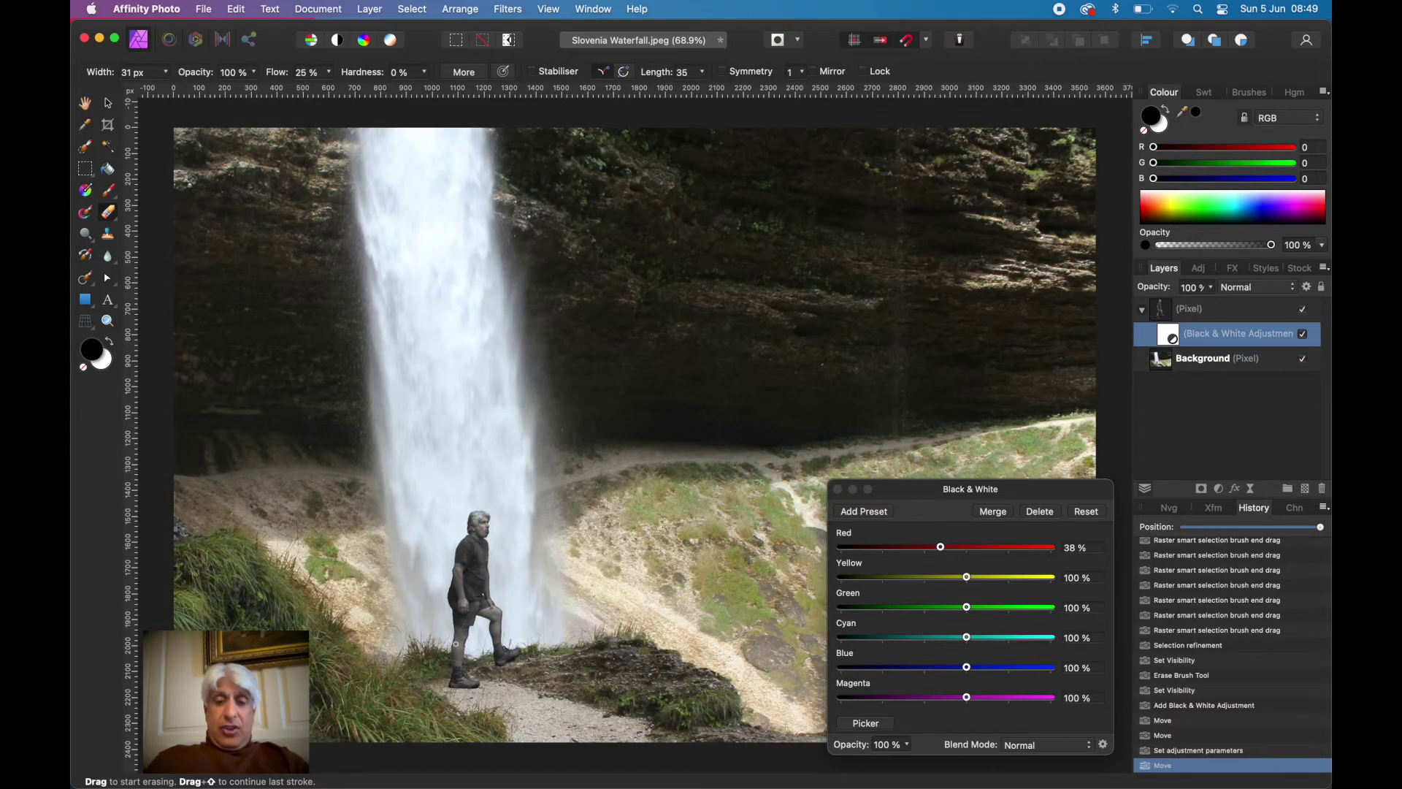
scroll(456, 644, up, 6)
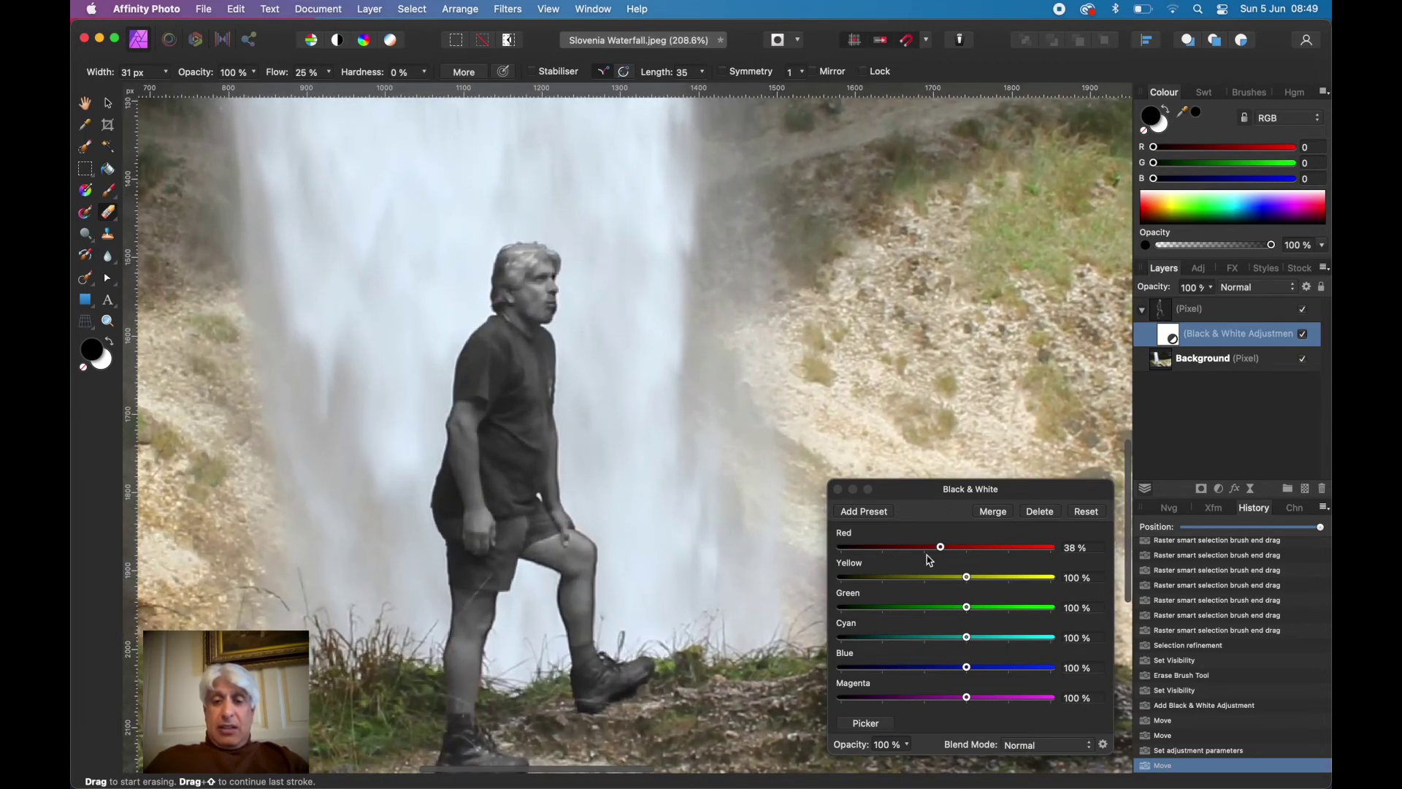
drag(941, 548, 976, 698)
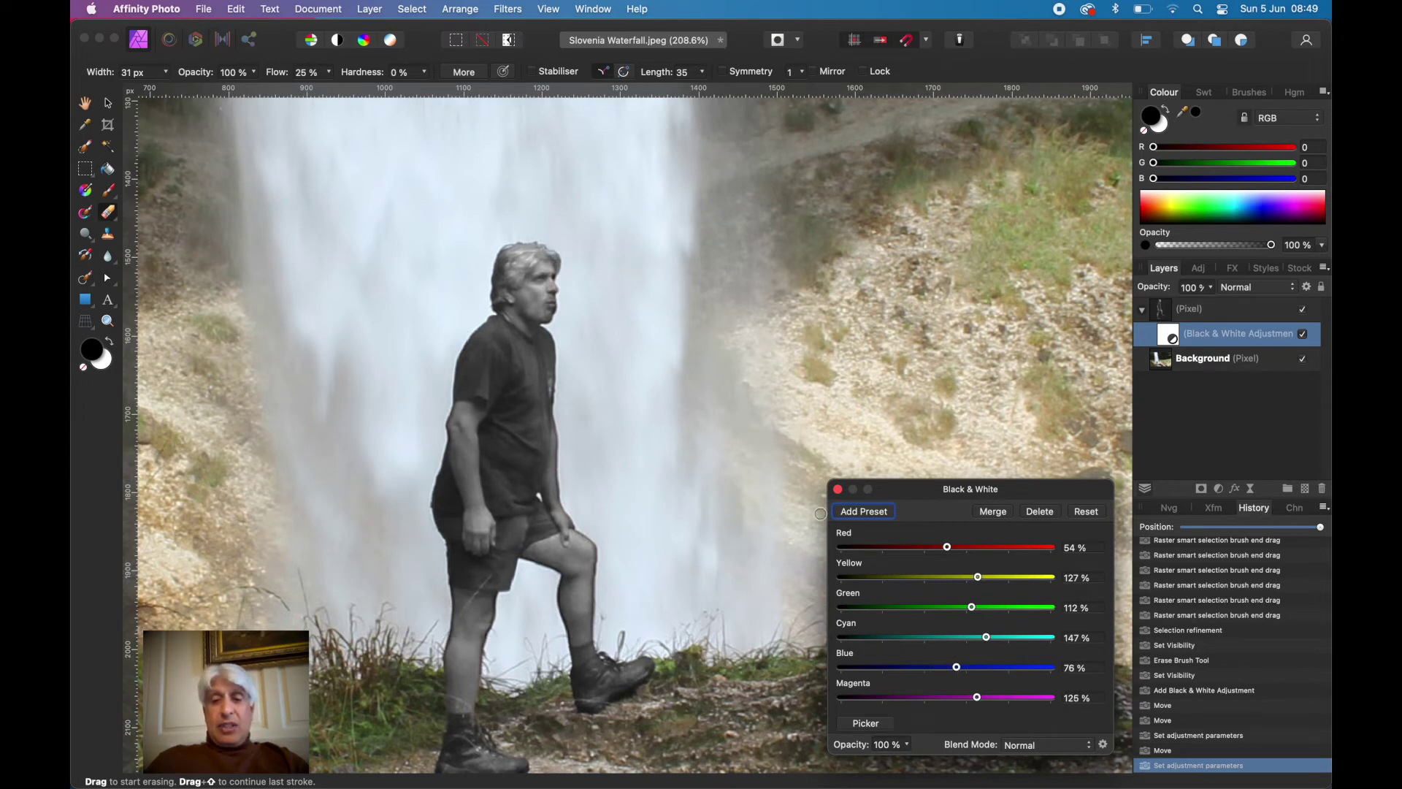
Step: Close the Black & White settings, fit the whole photo in the window, and select the Background layer
click(838, 490)
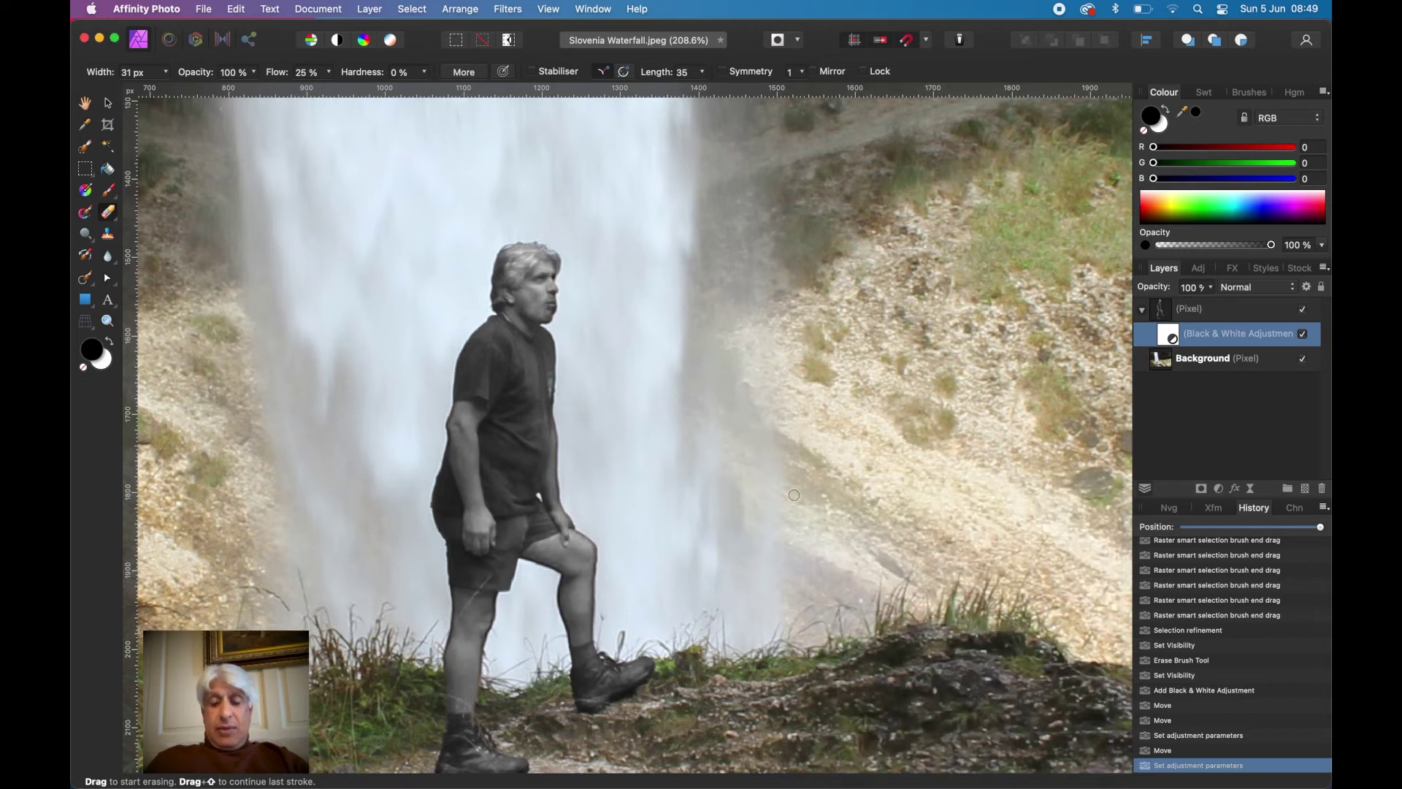
key(super+0)
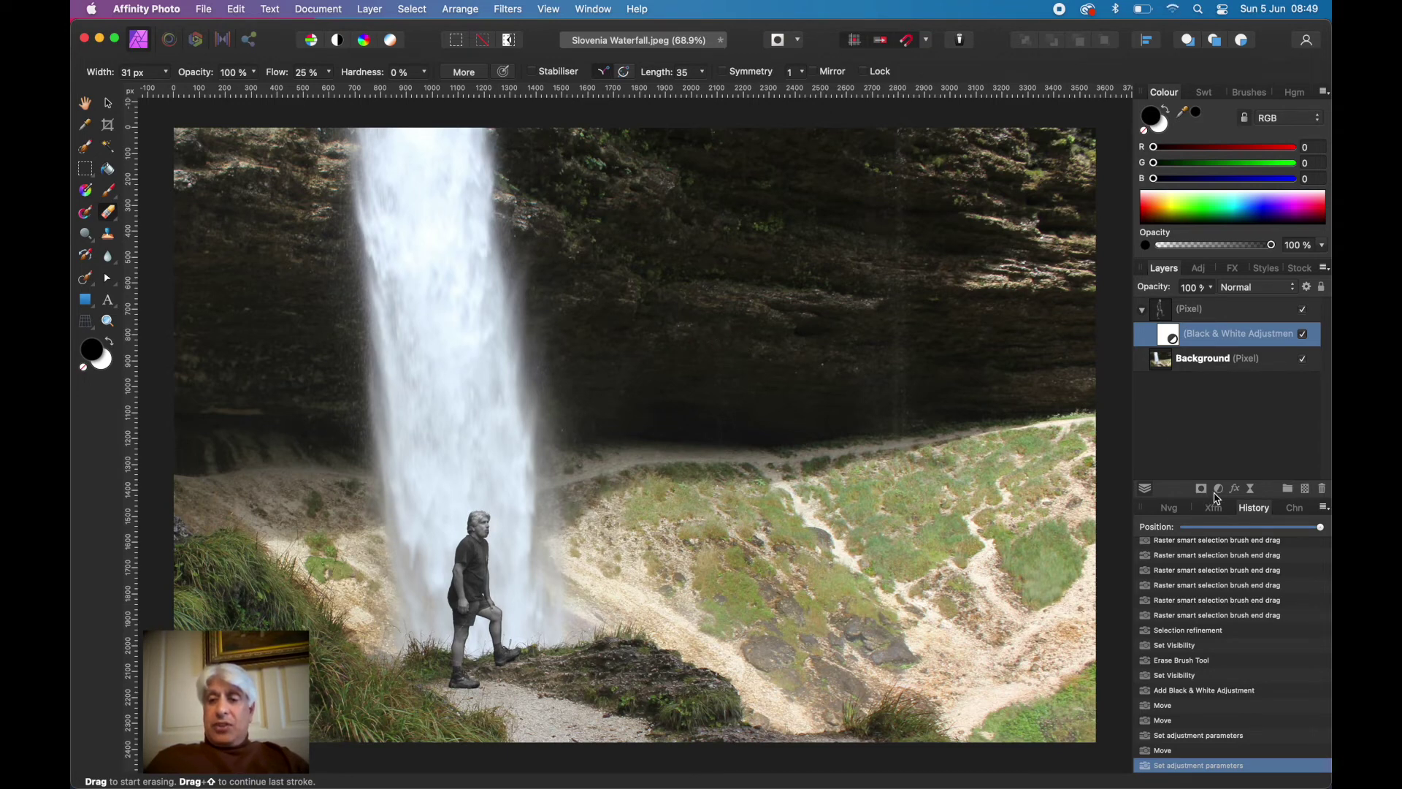
click(1192, 367)
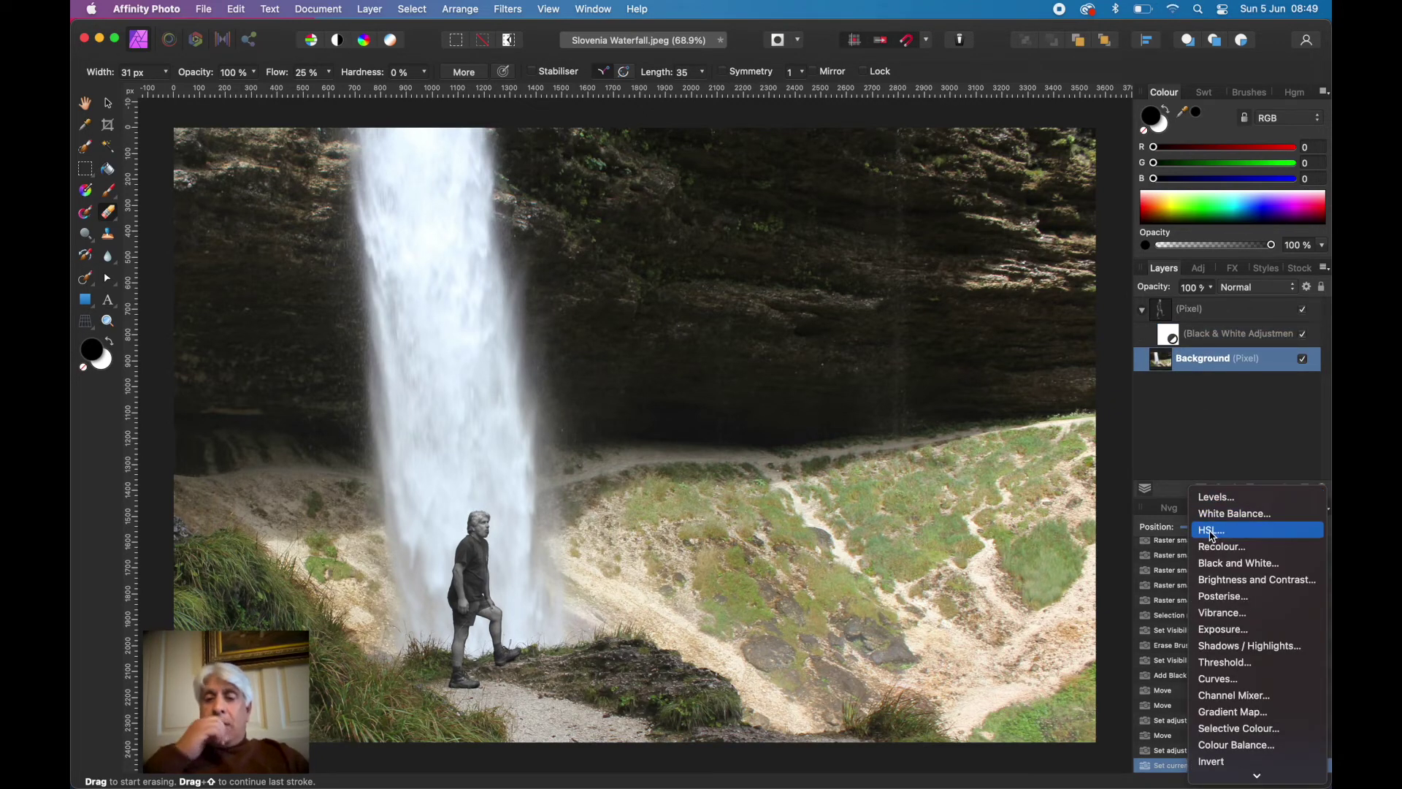
Step: Add an HSL adjustment and nest it inside the Background layer
click(1213, 531)
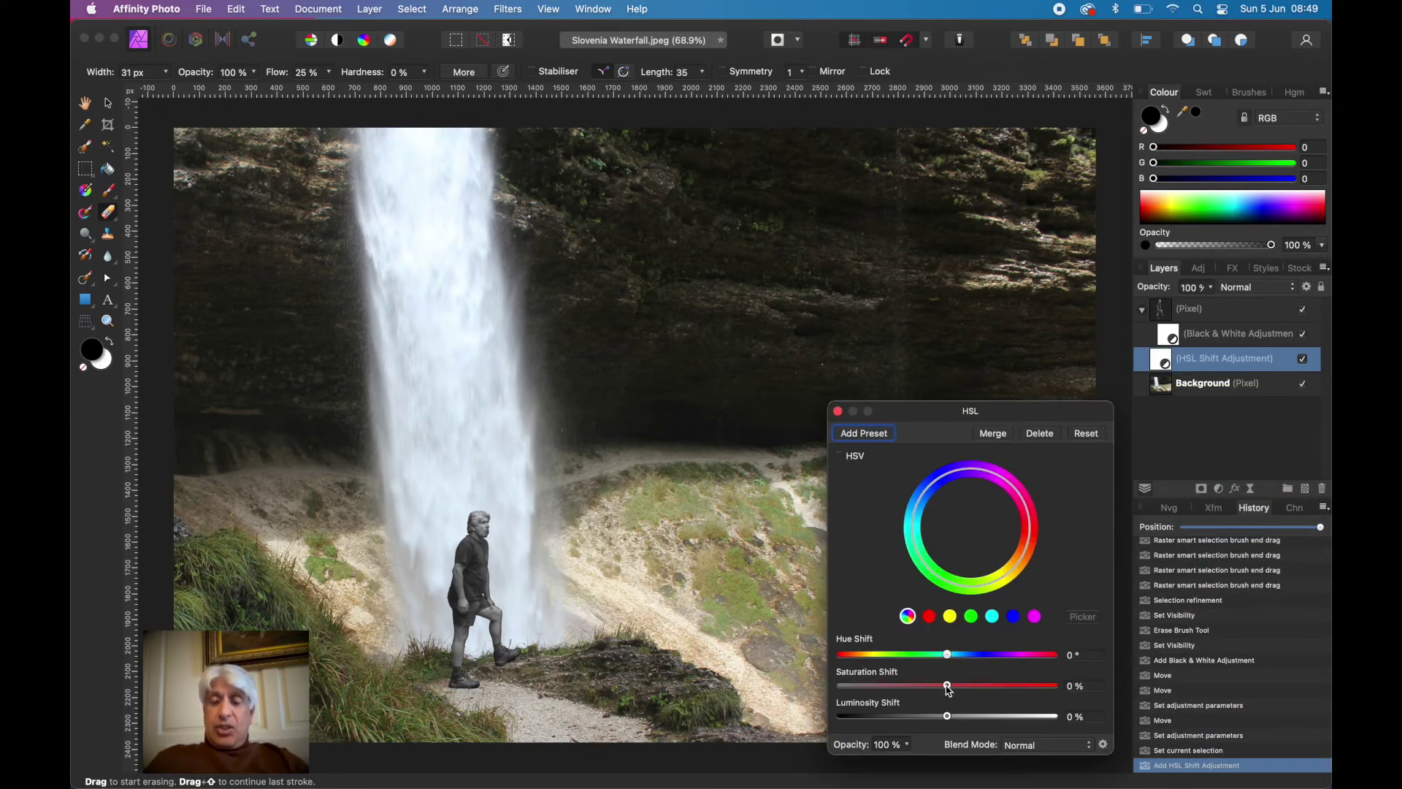
drag(948, 690, 971, 690)
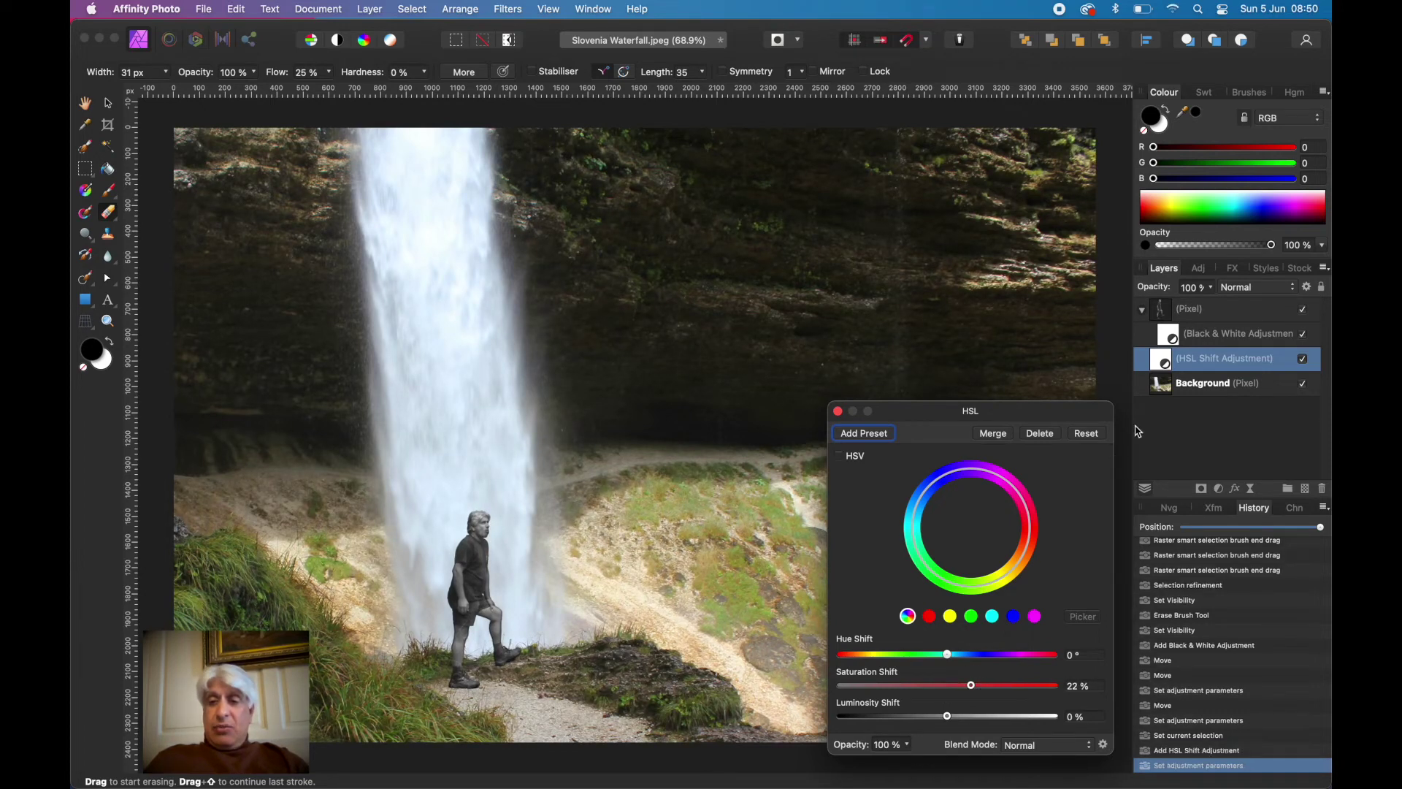
drag(1160, 365, 1207, 398)
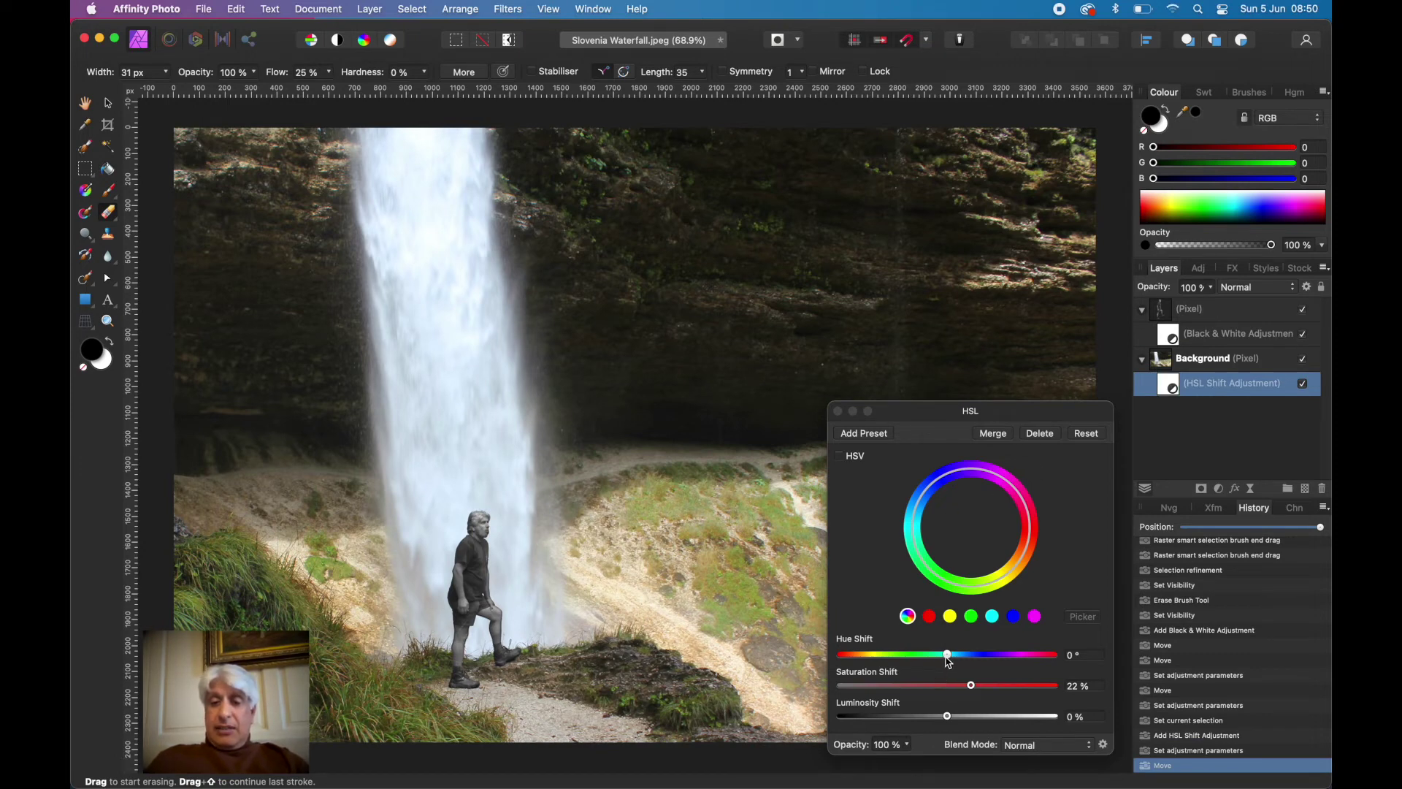
Step: Set the HSL to Hue 0, Saturation Shift 26% and Luminosity Shift -2%, then close it
mouse_move(947, 654)
mouse_down()
mouse_move(989, 657)
mouse_move(925, 663)
mouse_up()
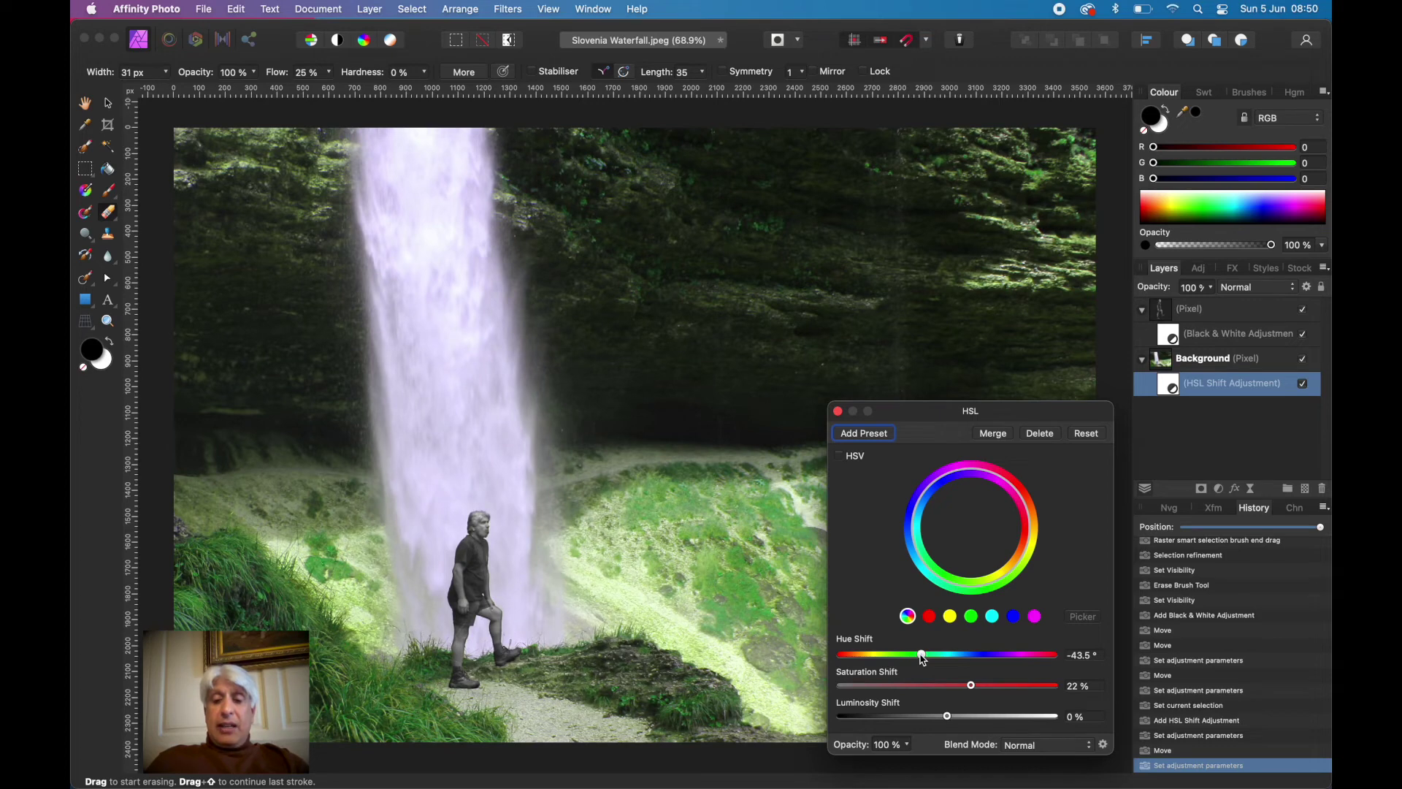
double_click(922, 657)
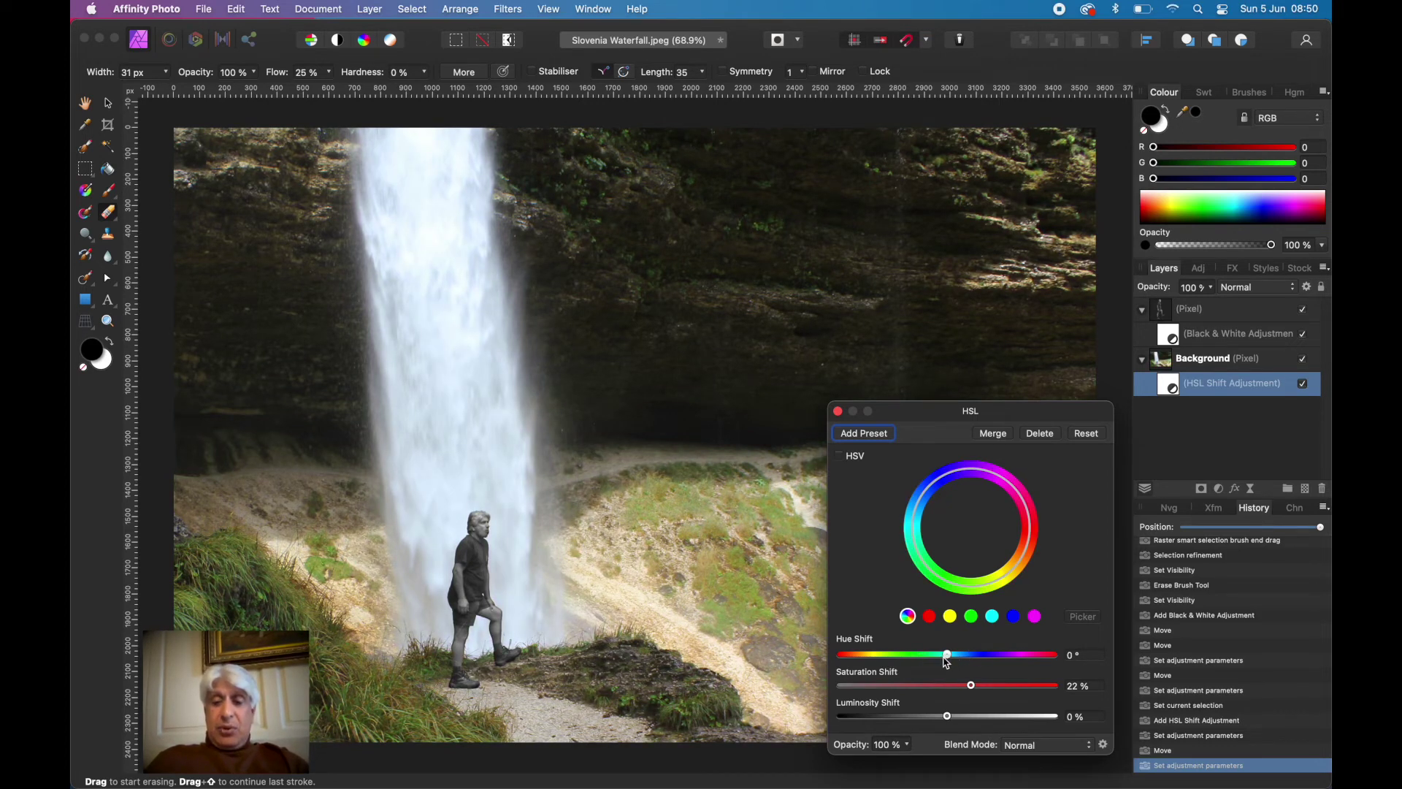
drag(949, 721, 948, 722)
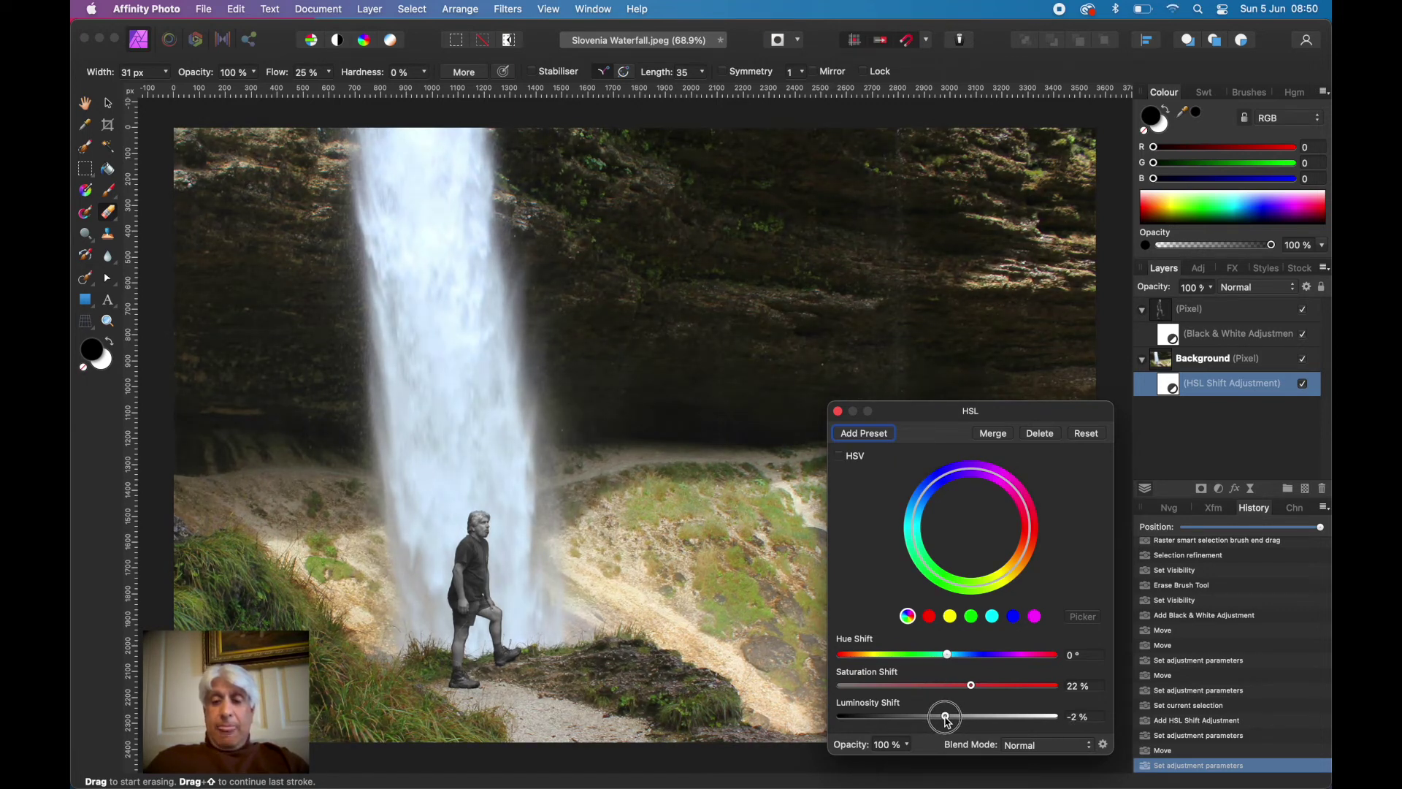
drag(973, 689, 977, 691)
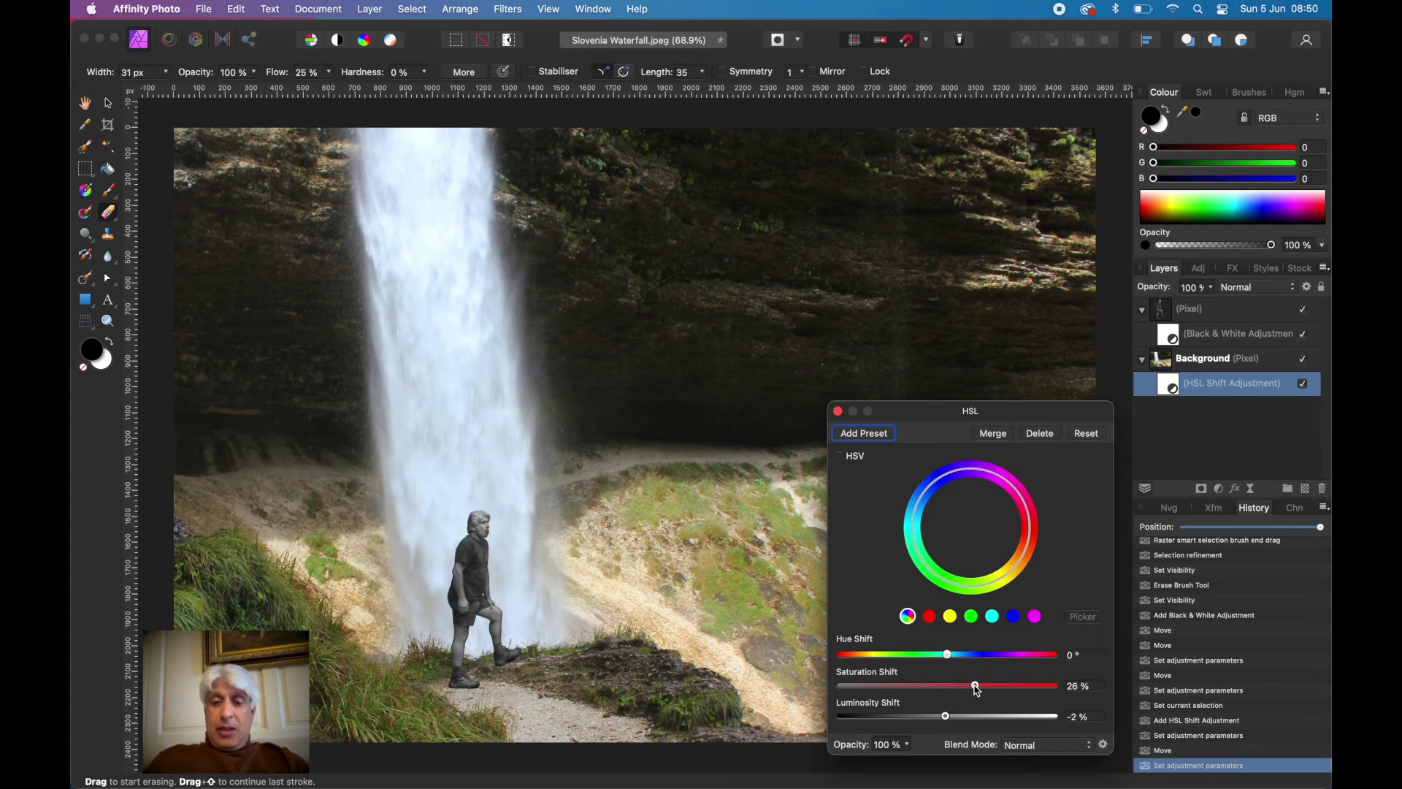
click(839, 412)
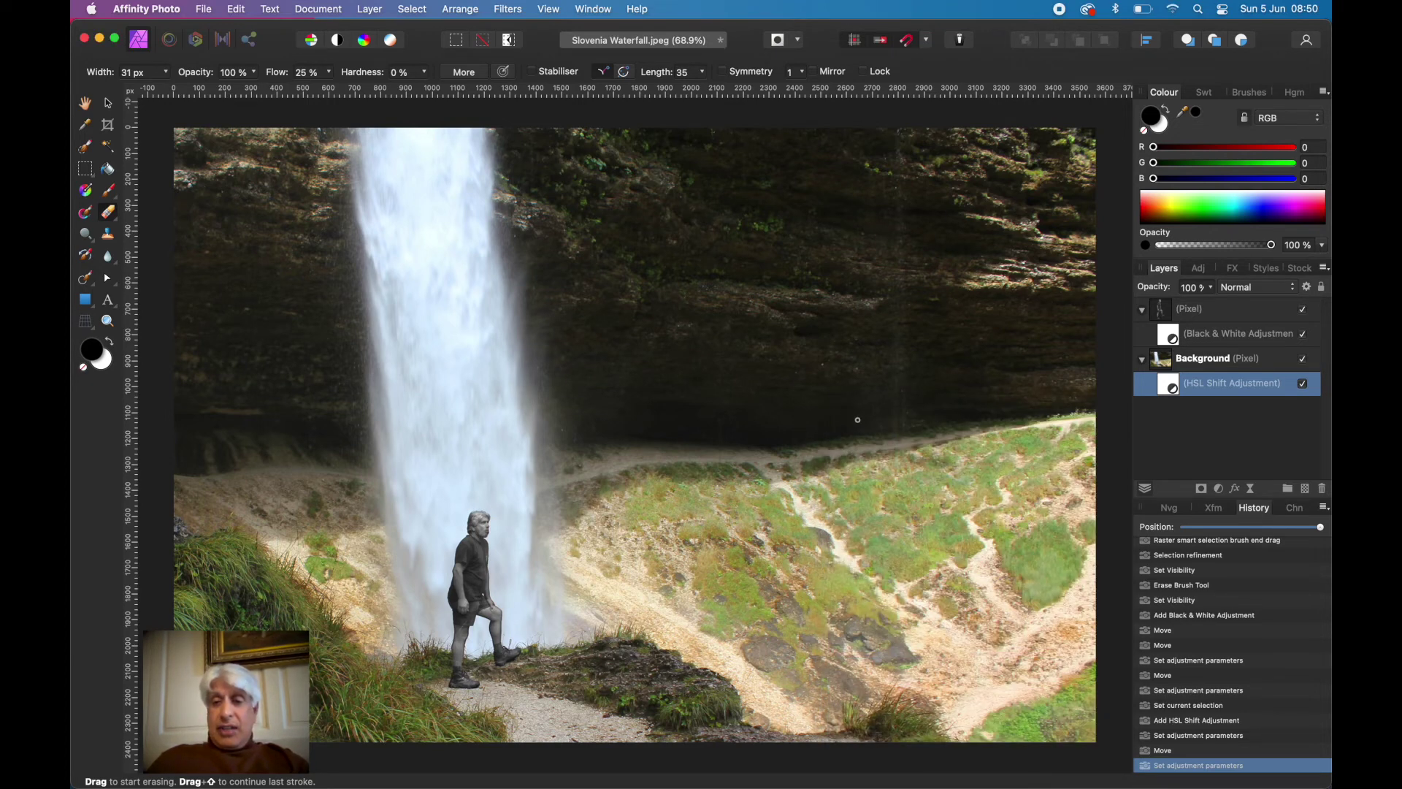
click(1219, 491)
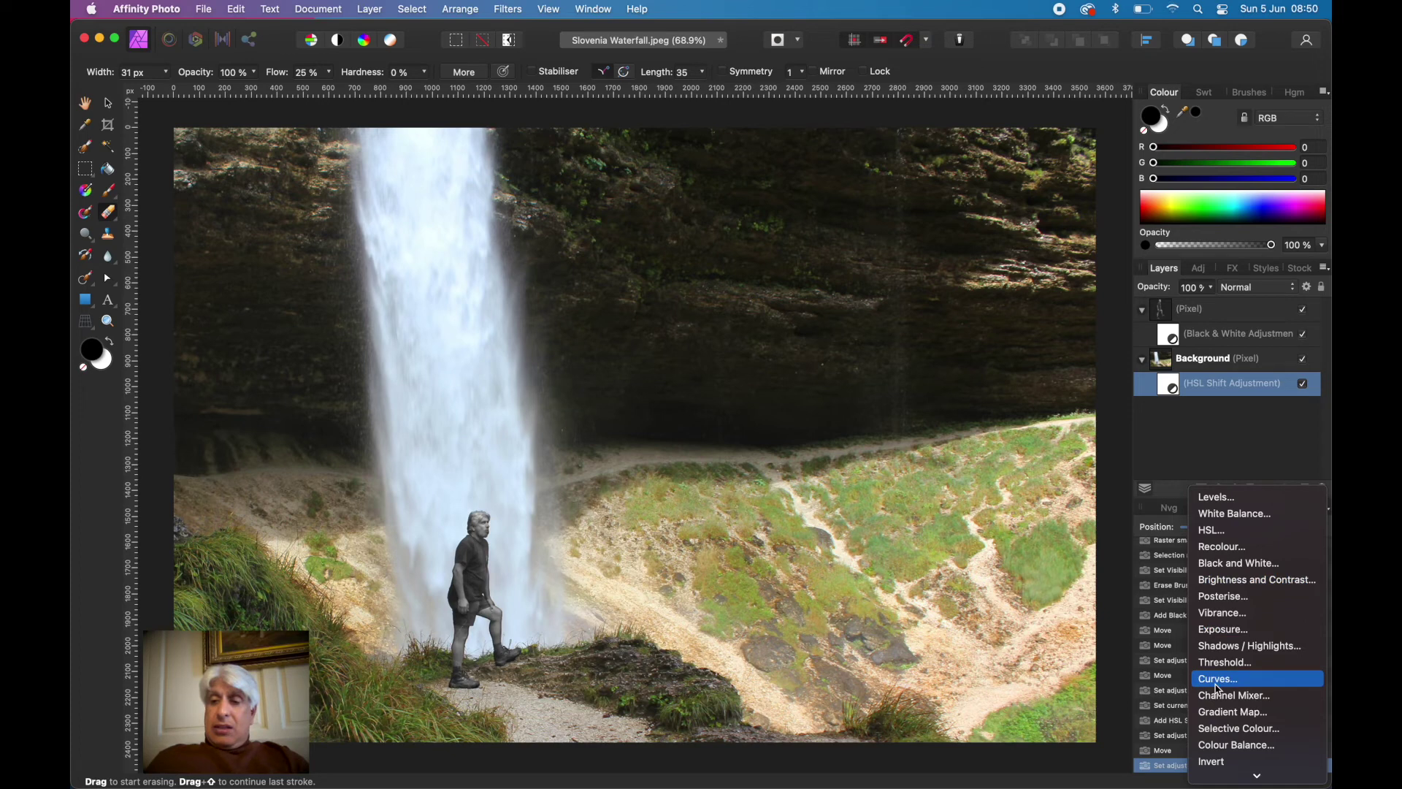
Step: Add a Brightness / Contrast adjustment to the Background with Contrast raised to 34%
click(1233, 583)
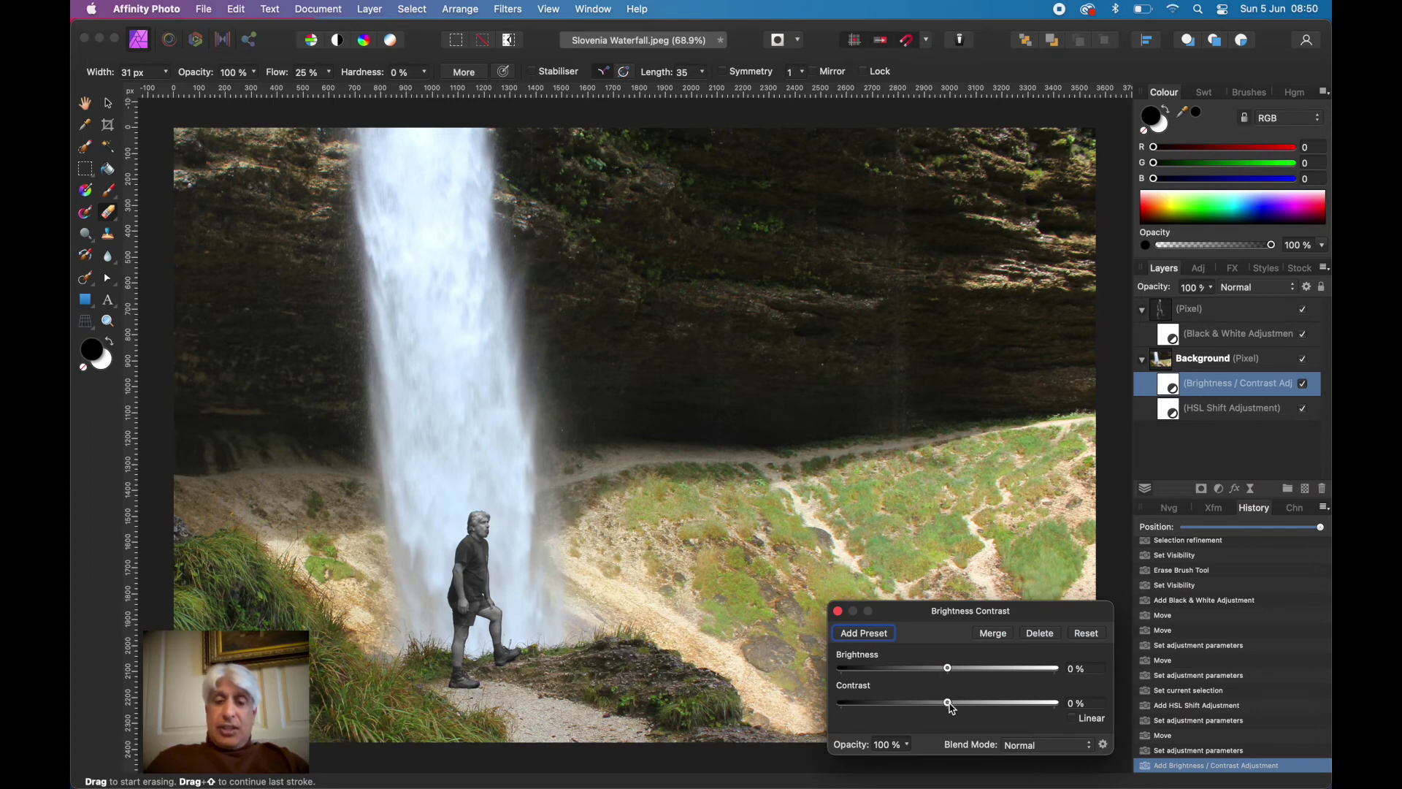
drag(952, 707, 984, 707)
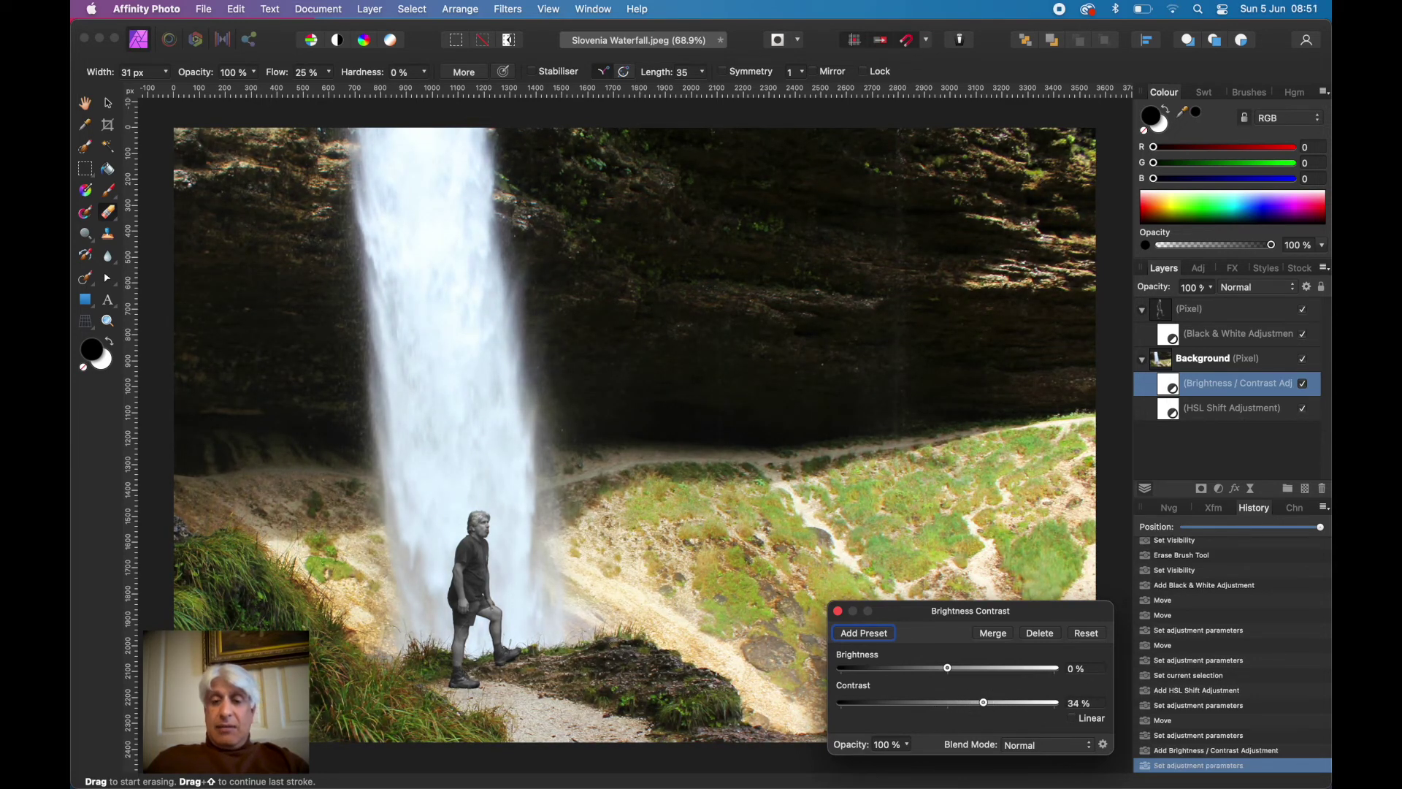
click(838, 610)
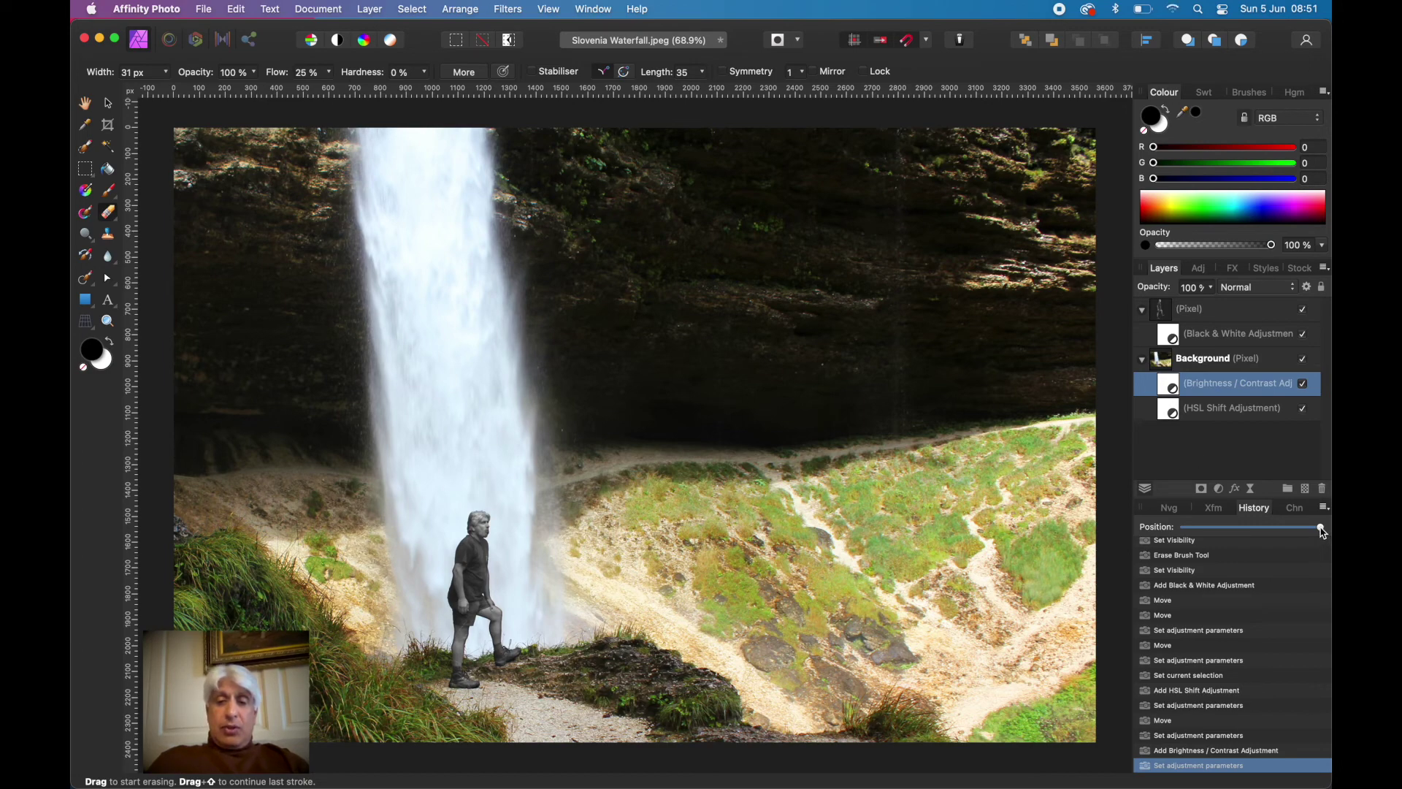
drag(1323, 529, 1184, 527)
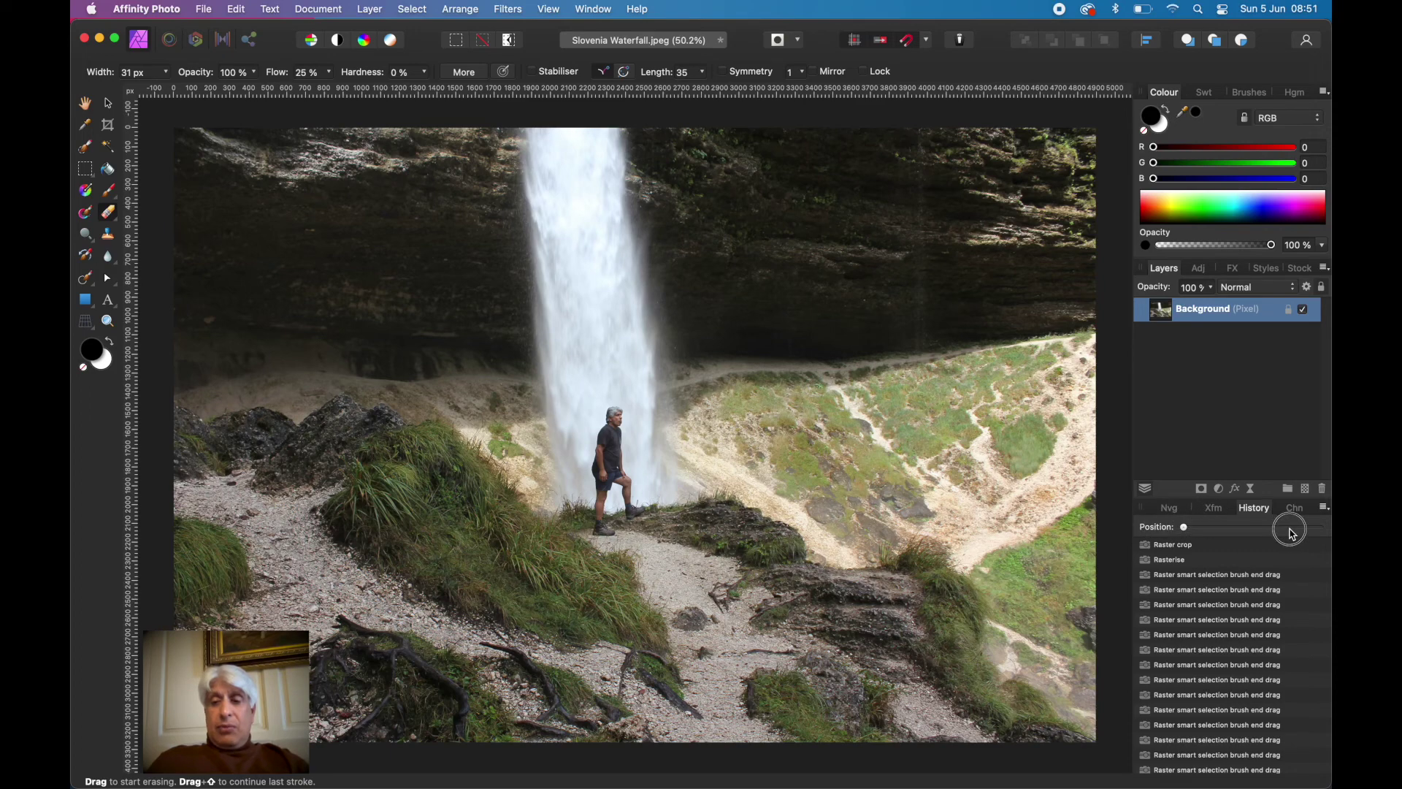
drag(1184, 529, 1325, 522)
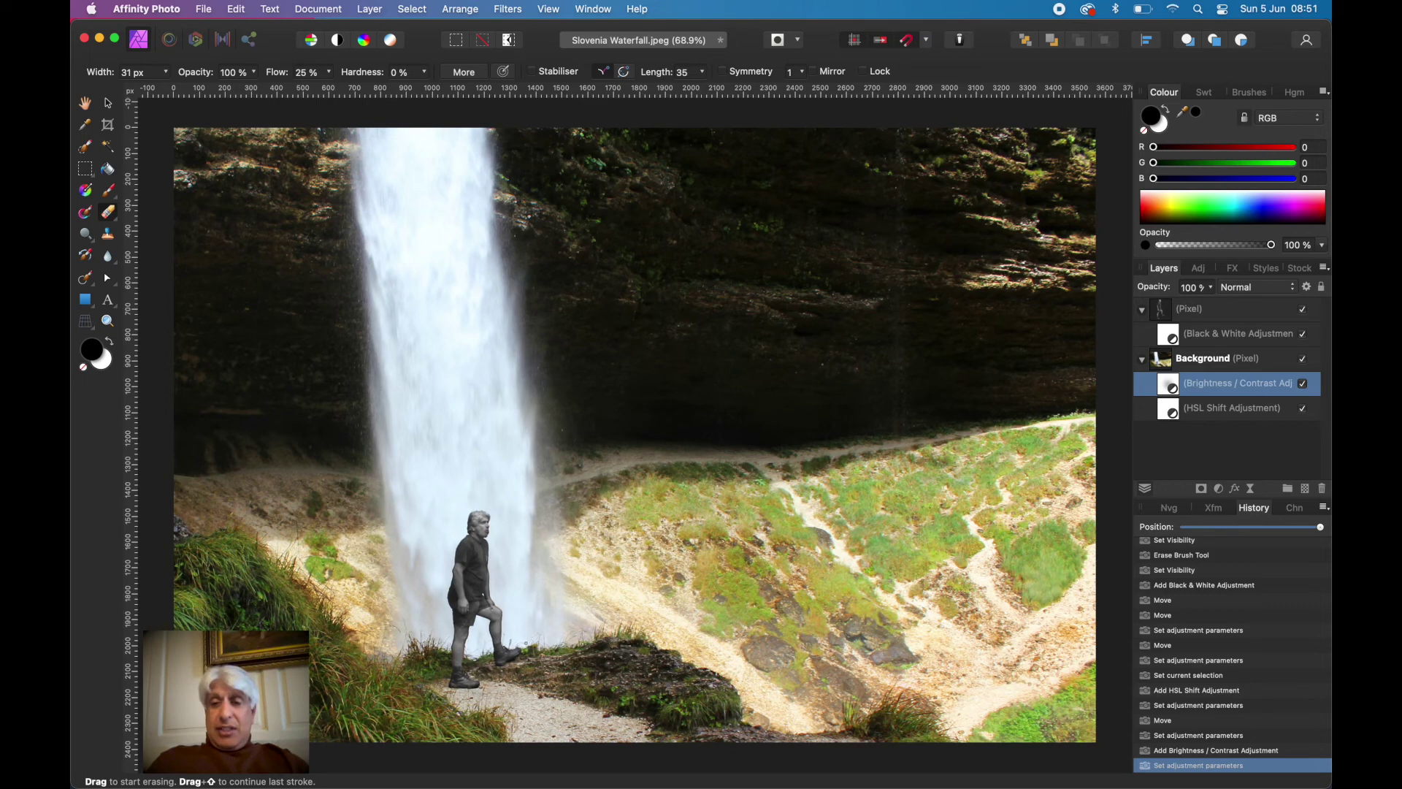
click(1190, 311)
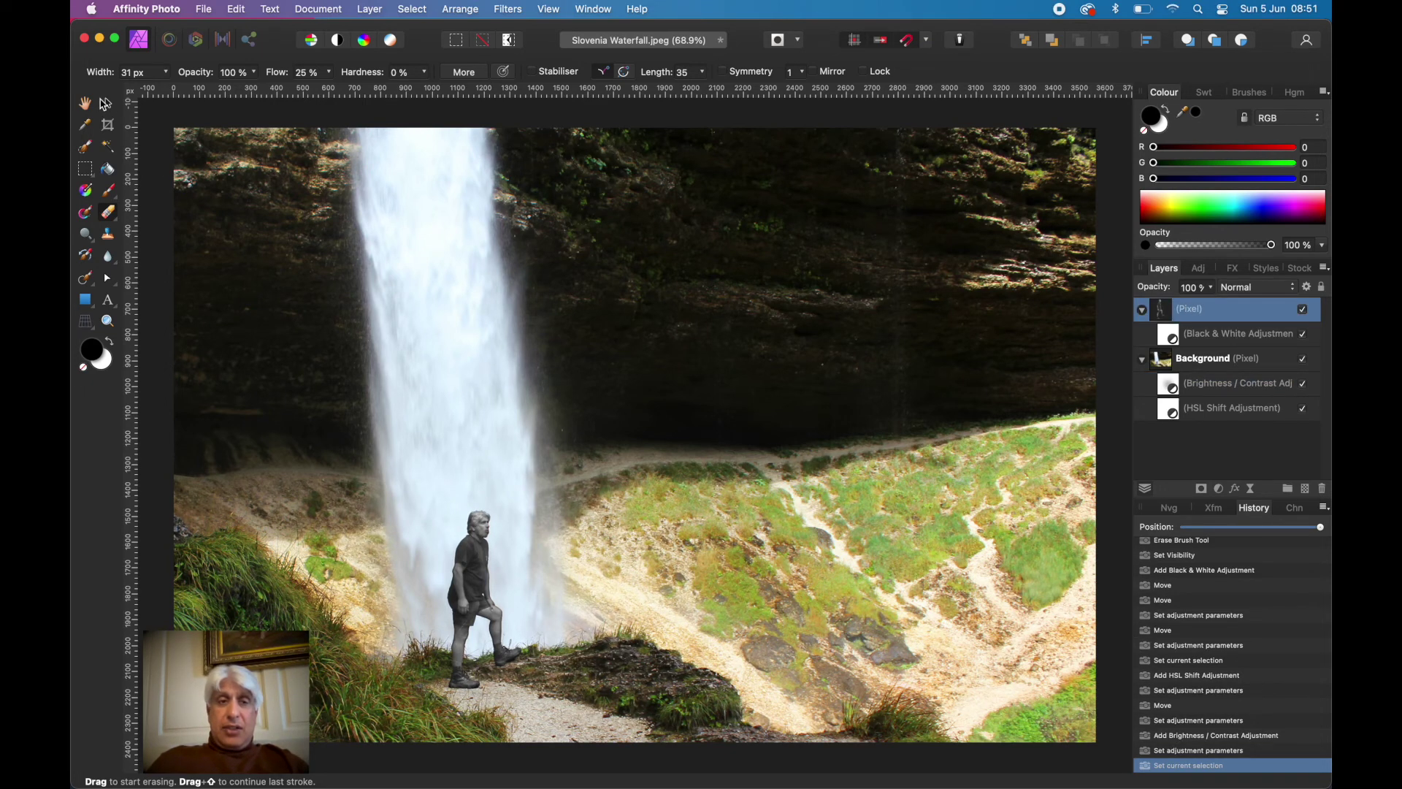
Step: Scale up the black-and-white man with the Move Tool and place him on the path beside the waterfall
click(107, 103)
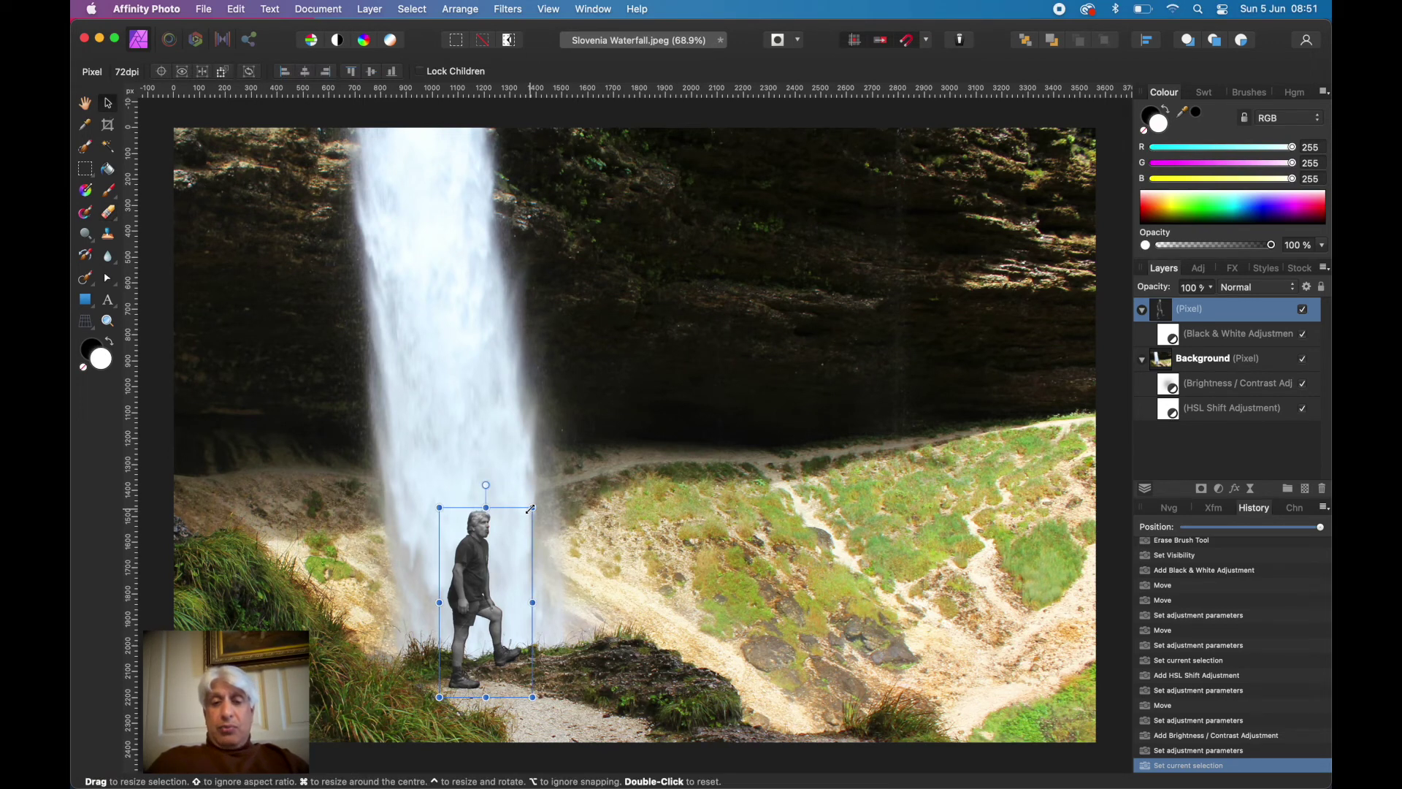
drag(531, 509, 598, 436)
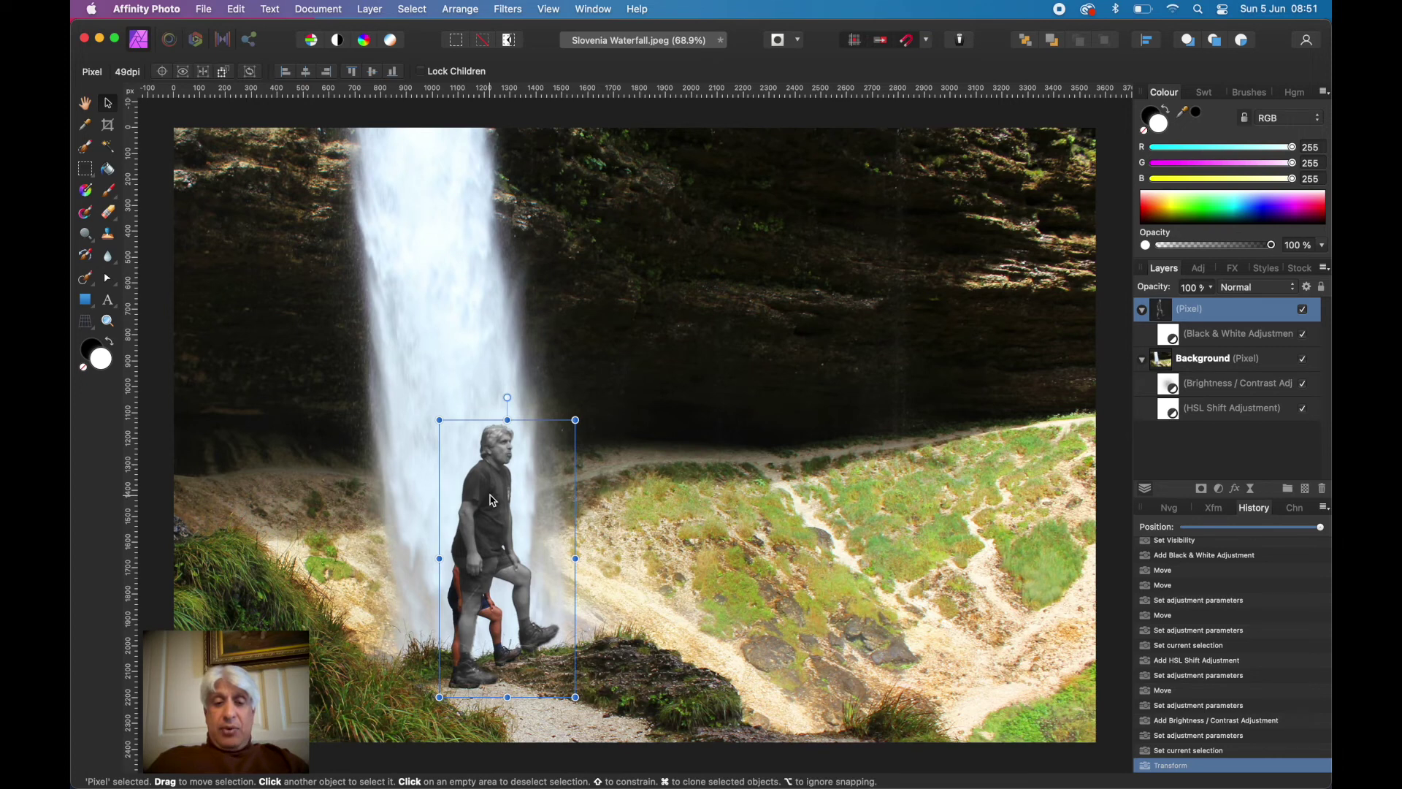
drag(492, 501, 476, 527)
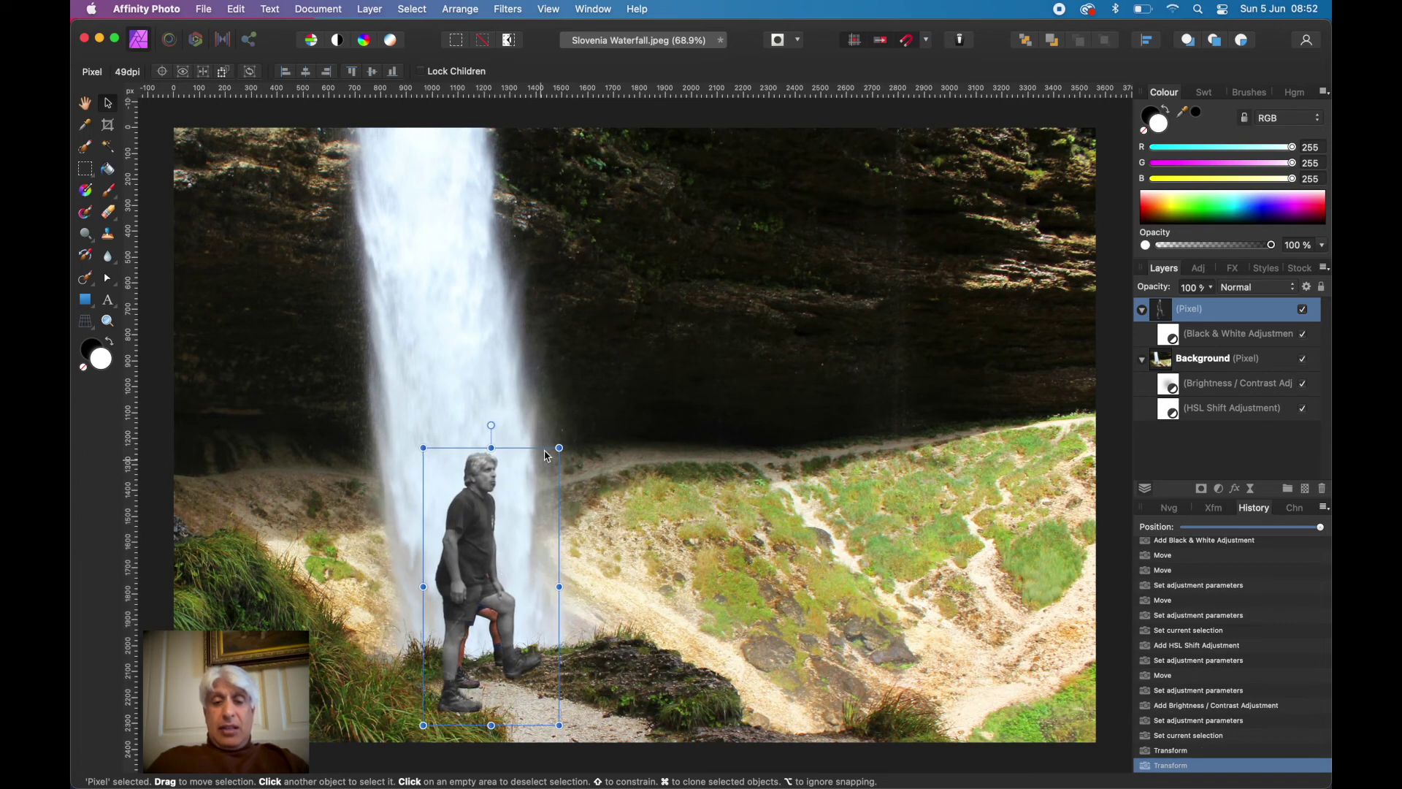
drag(558, 447, 553, 460)
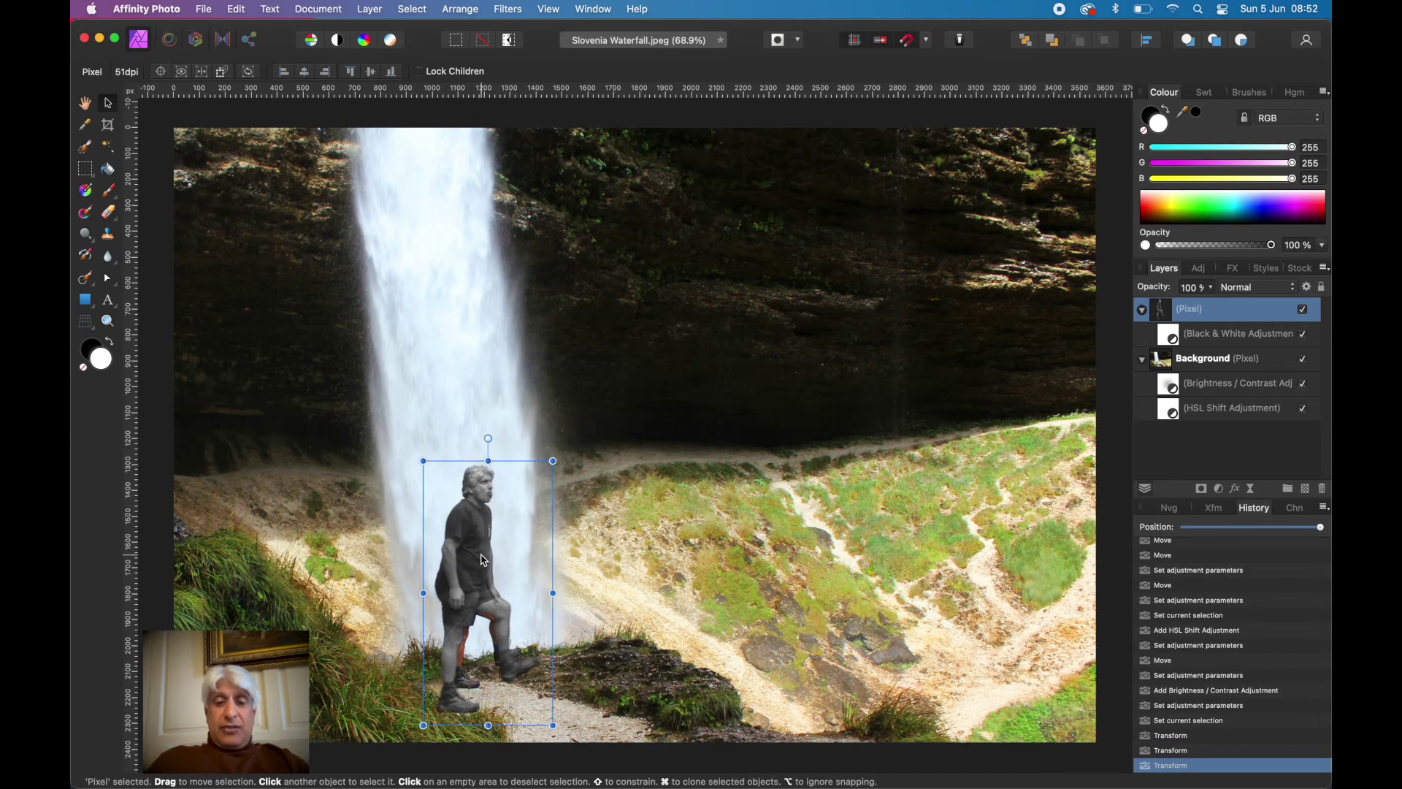
drag(483, 560, 482, 563)
scroll(445, 671, up, 5)
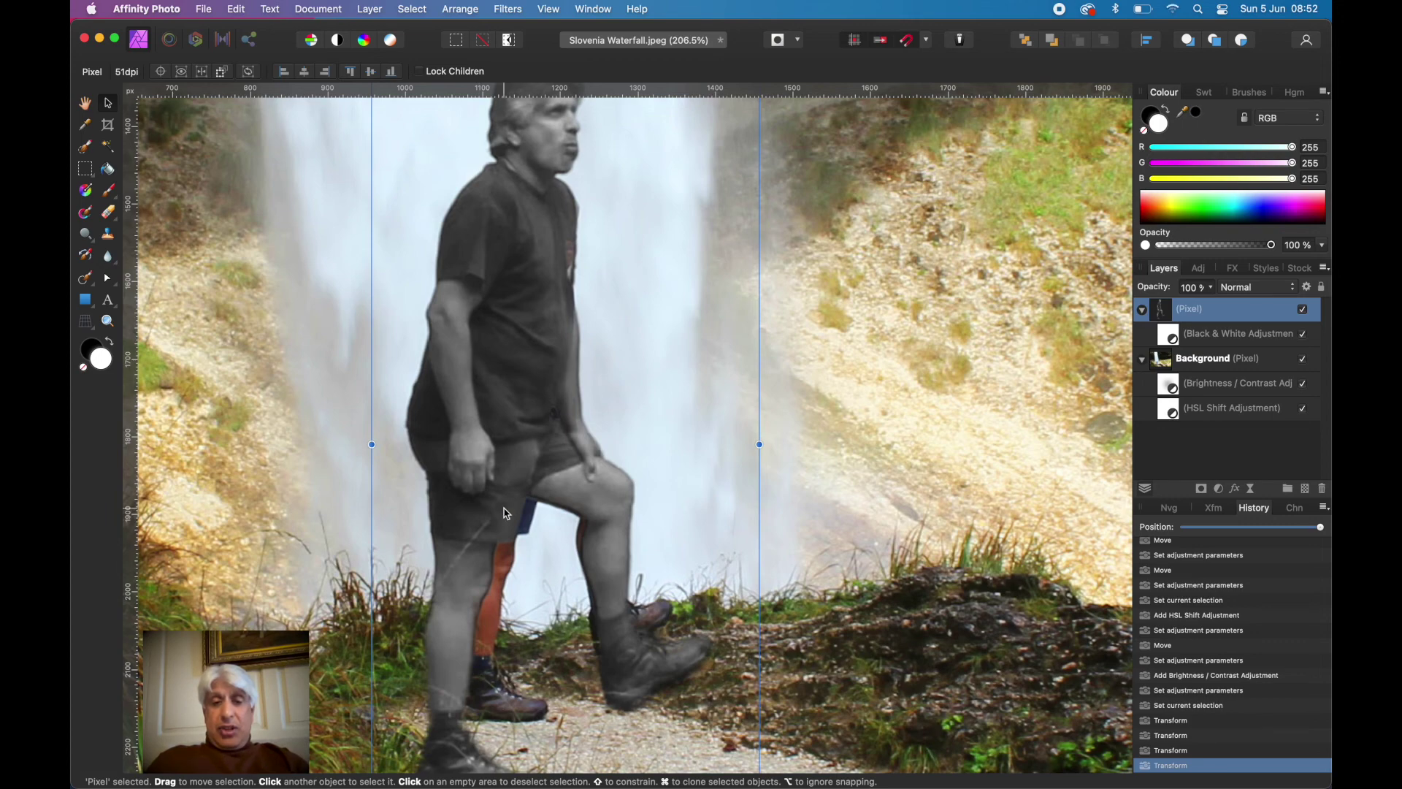
scroll(507, 514, down, 10)
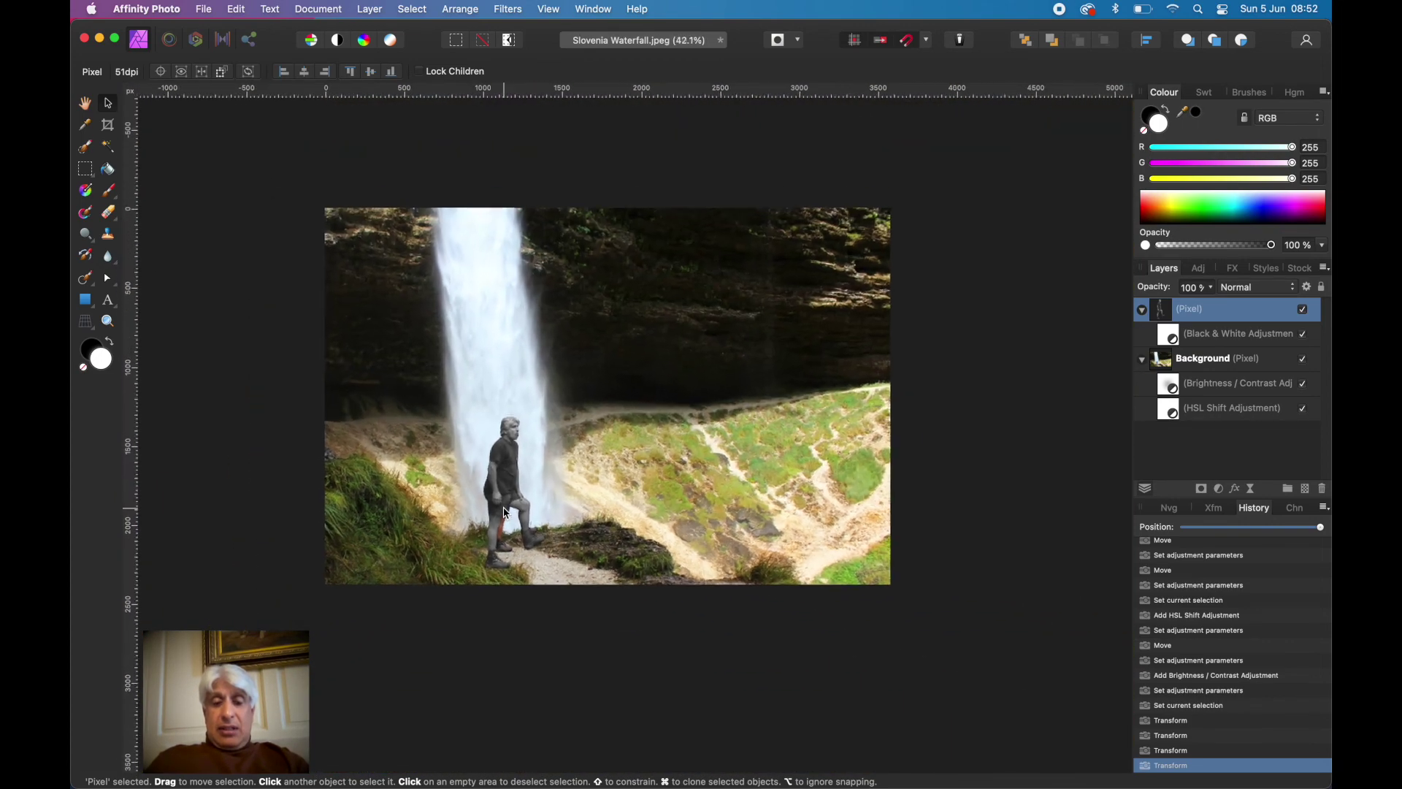
scroll(507, 513, up, 2)
scroll(507, 513, up, 2)
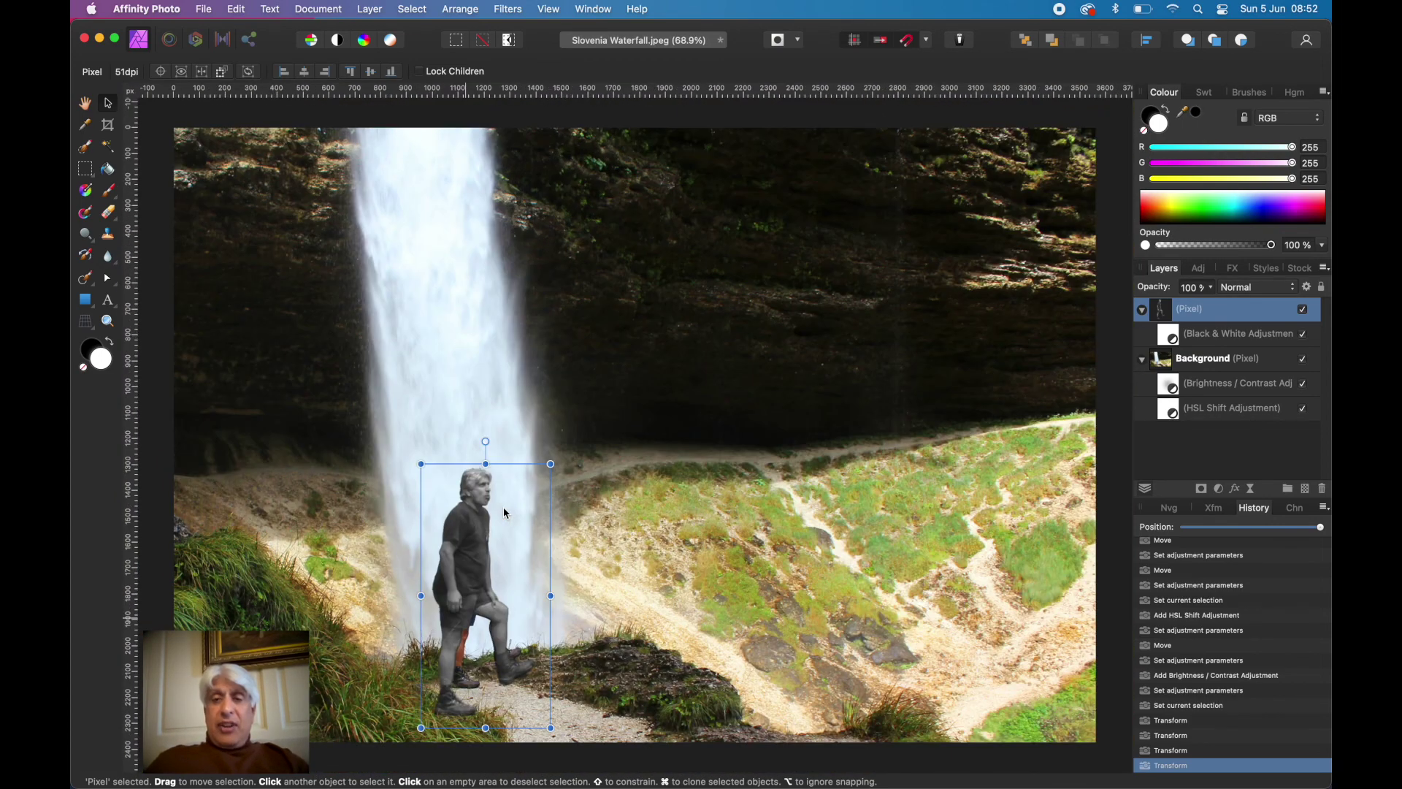